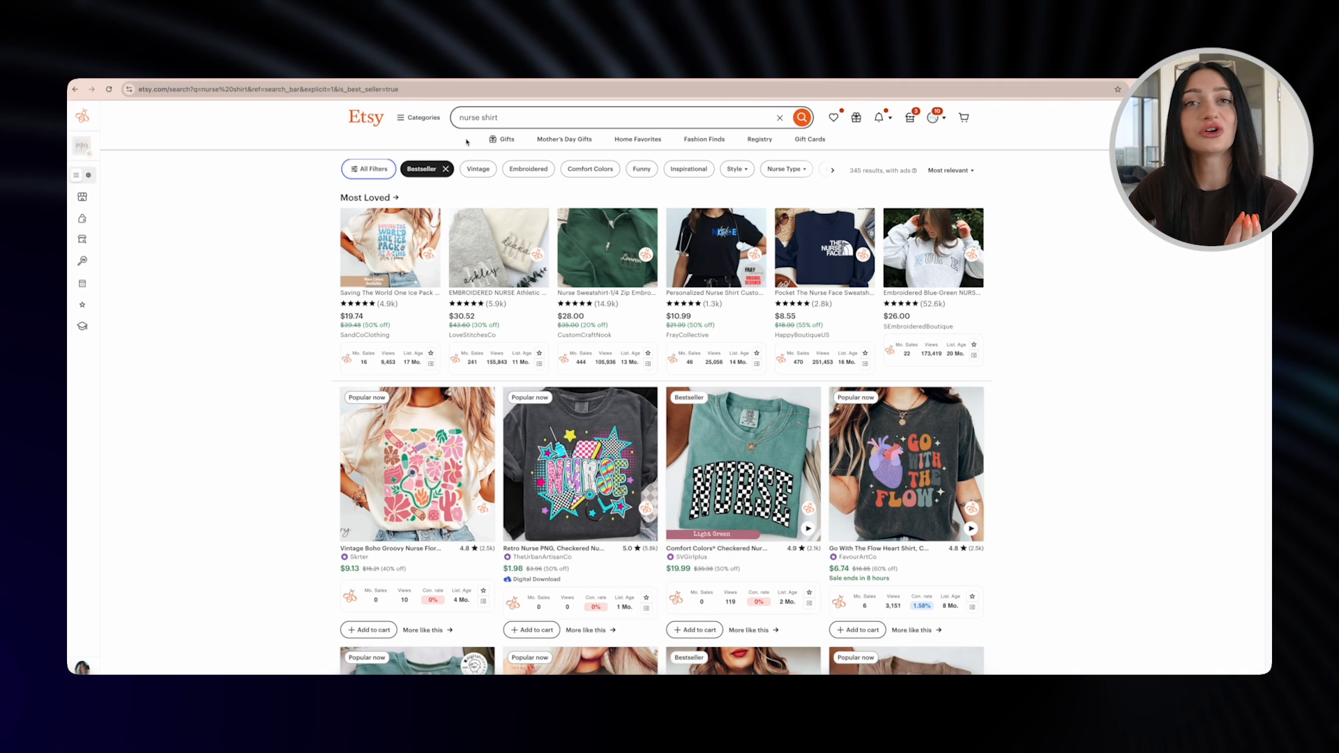
Step: Filter the nurse shirt search by Star Seller, and change is_star_seller to is_best_seller in the page address to load the bestsellers
{"action": "left_click", "coordinate": [371, 171]}
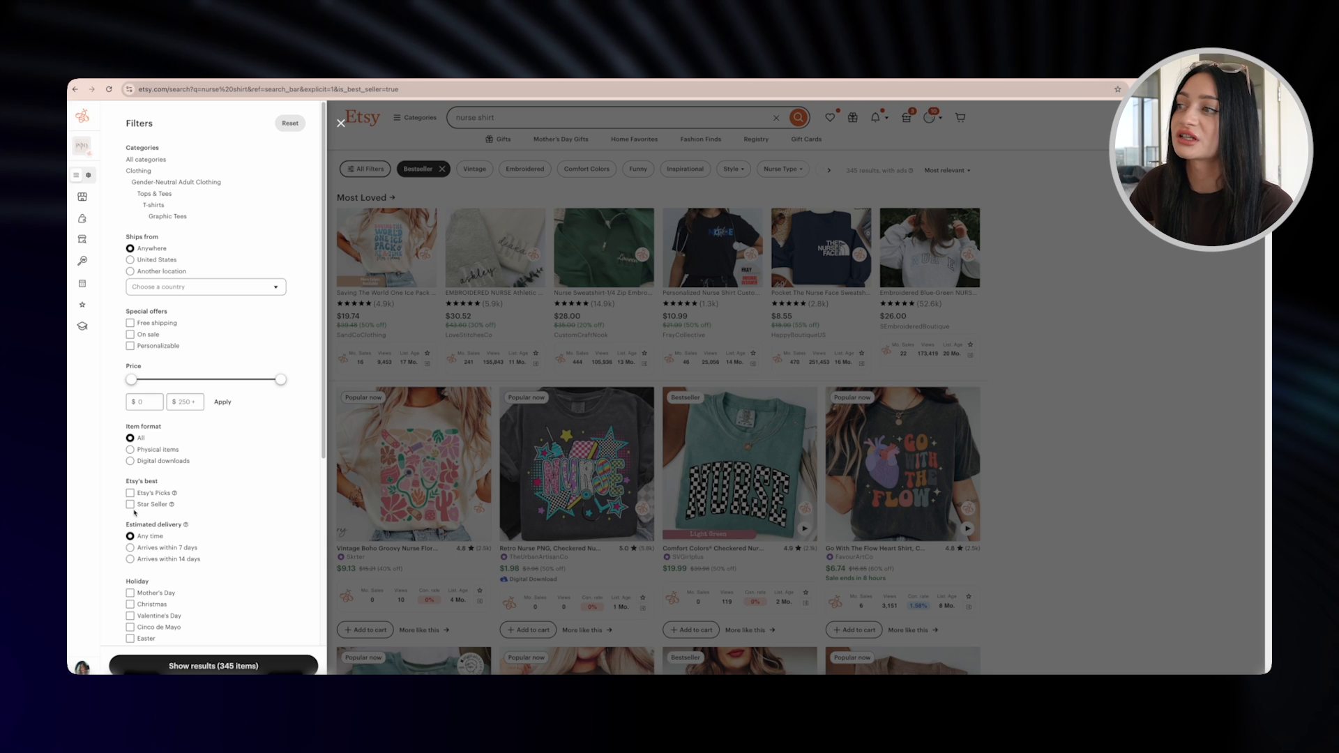
{"action": "left_click", "coordinate": [134, 506]}
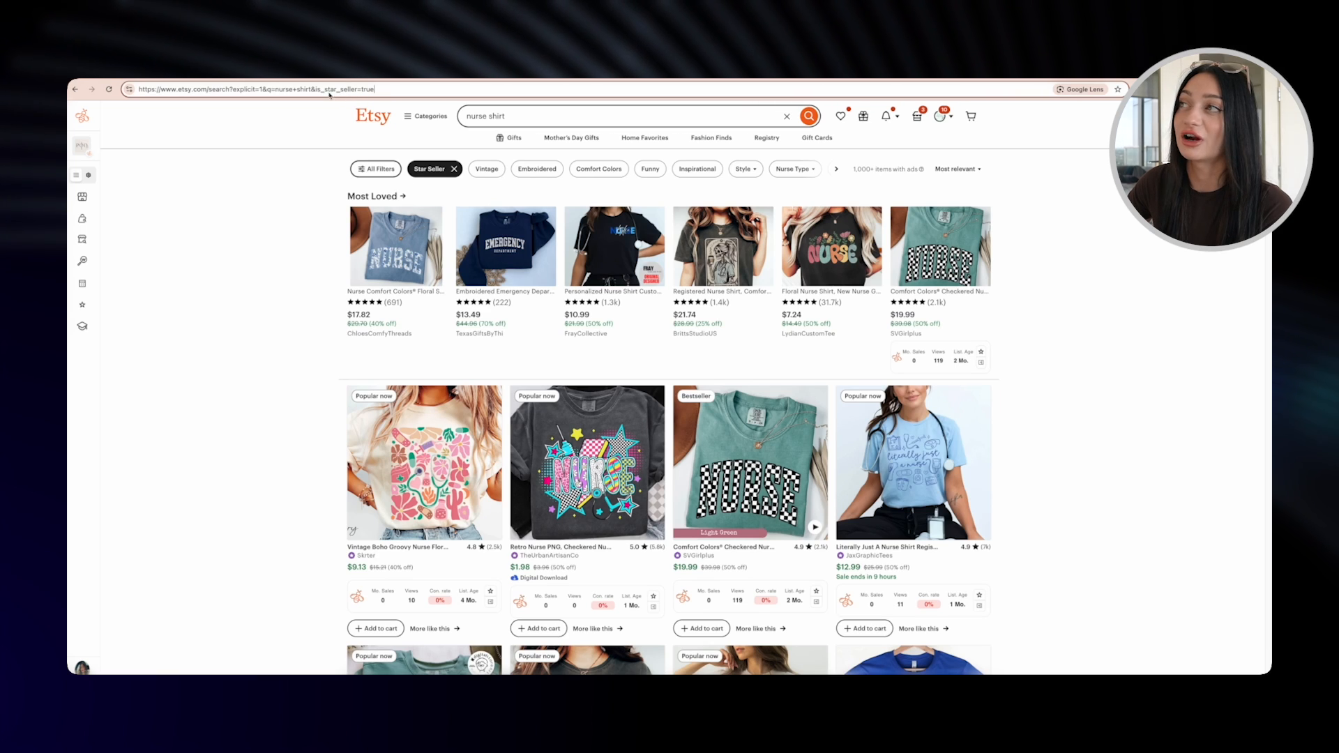
{"action": "left_click", "coordinate": [337, 91]}
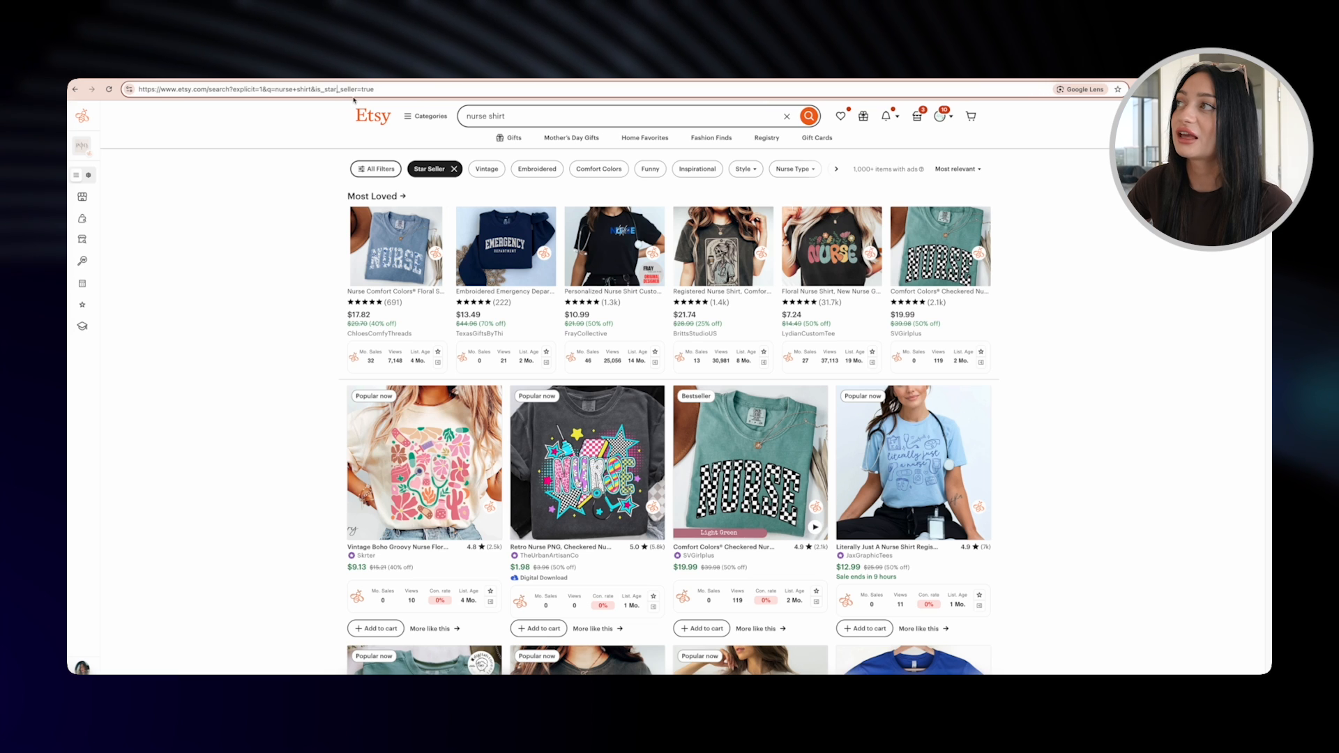
{"action": "key", "text": "BackSpace"}
{"action": "key", "text": "BackSpace"}
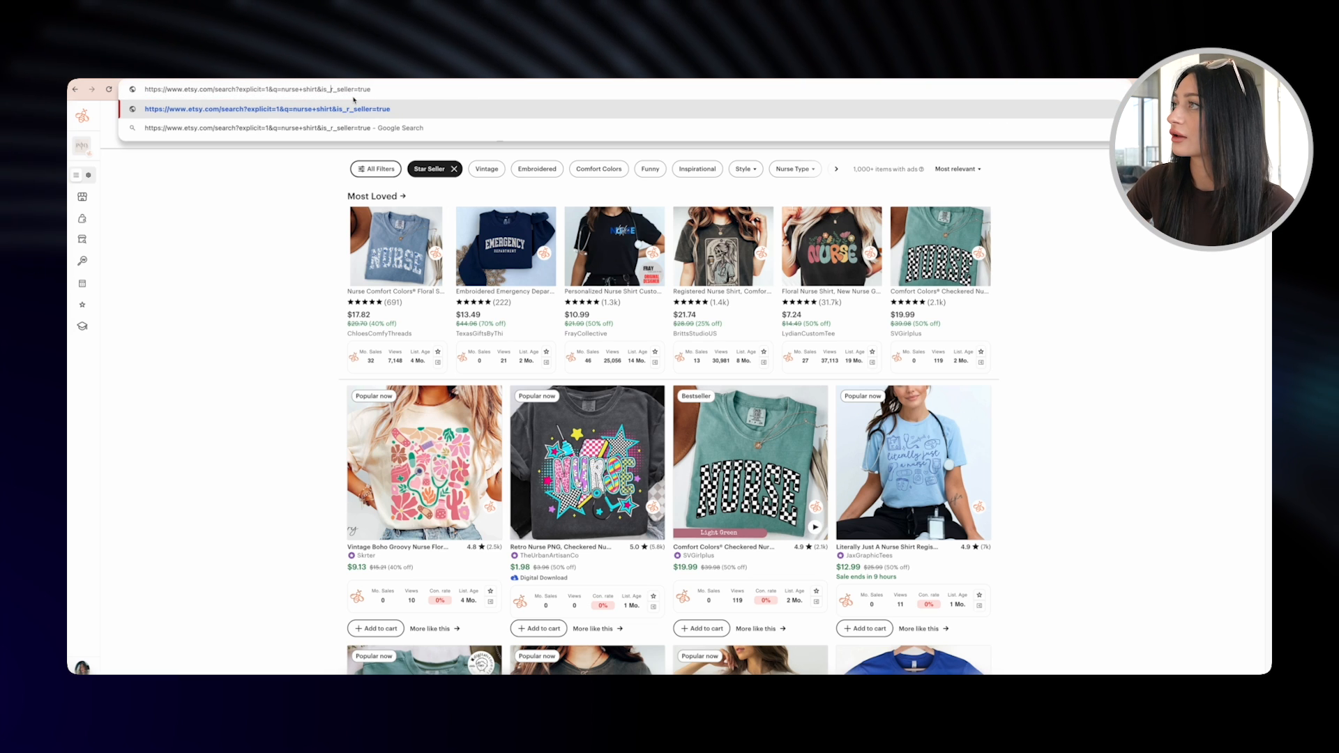
{"action": "type", "text": "best"}
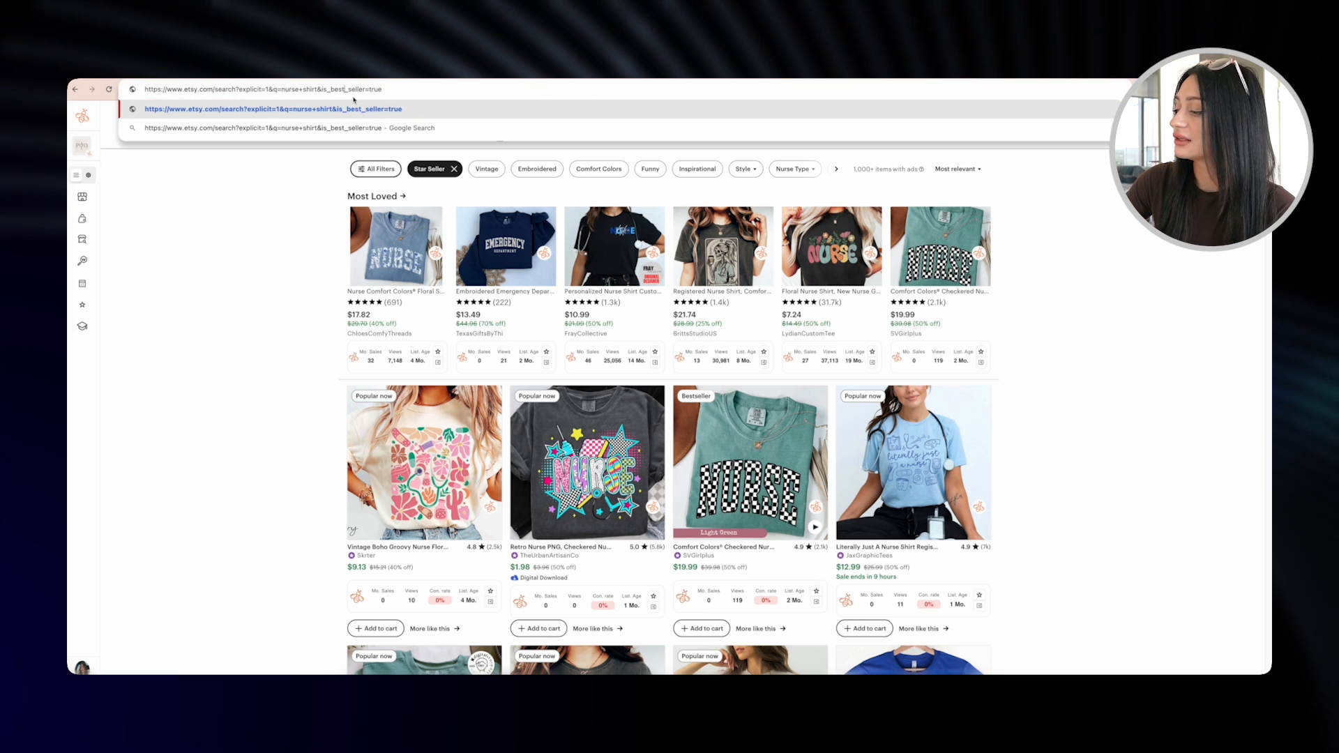
{"action": "key", "text": "Return"}
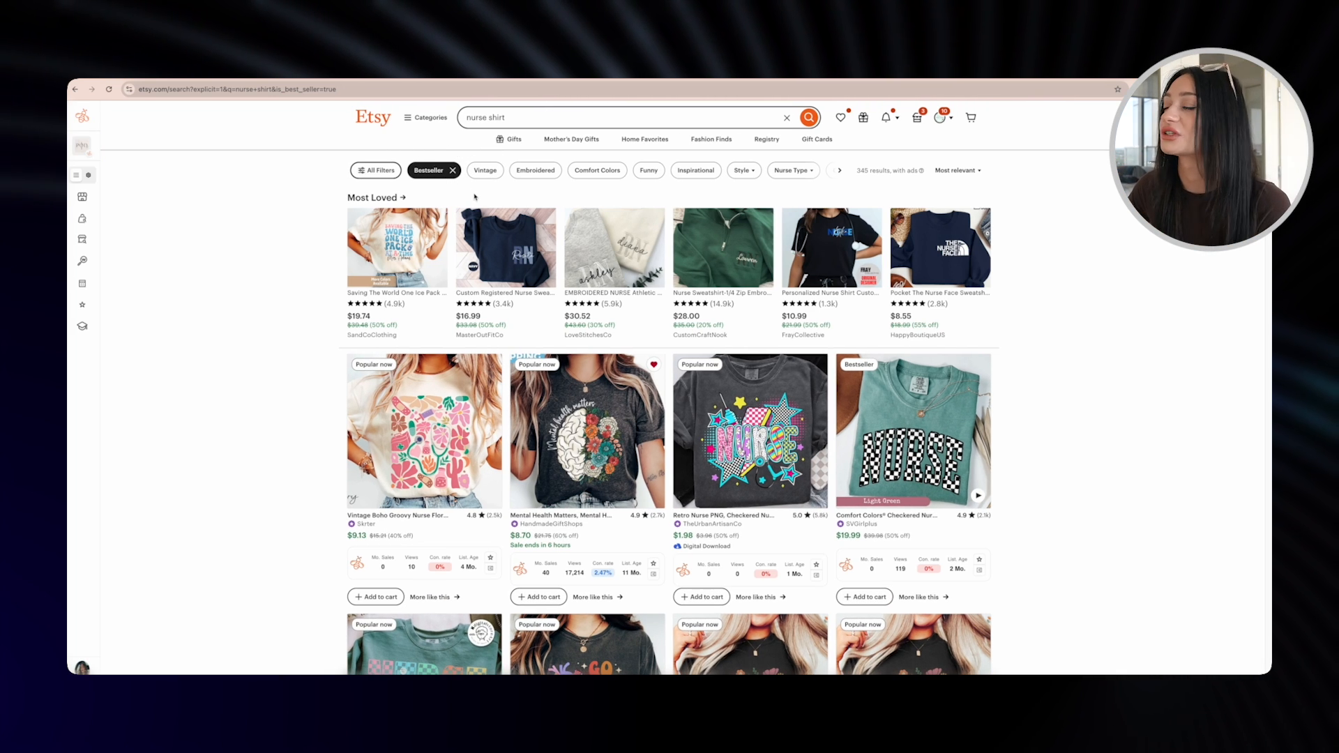
Step: Examine the bestselling nurse shirt listings, comparing their designs, monthly sales, views, conversion rates and listing ages
{"action": "scroll", "coordinate": [550, 220], "scroll_direction": "down", "scroll_amount": 1}
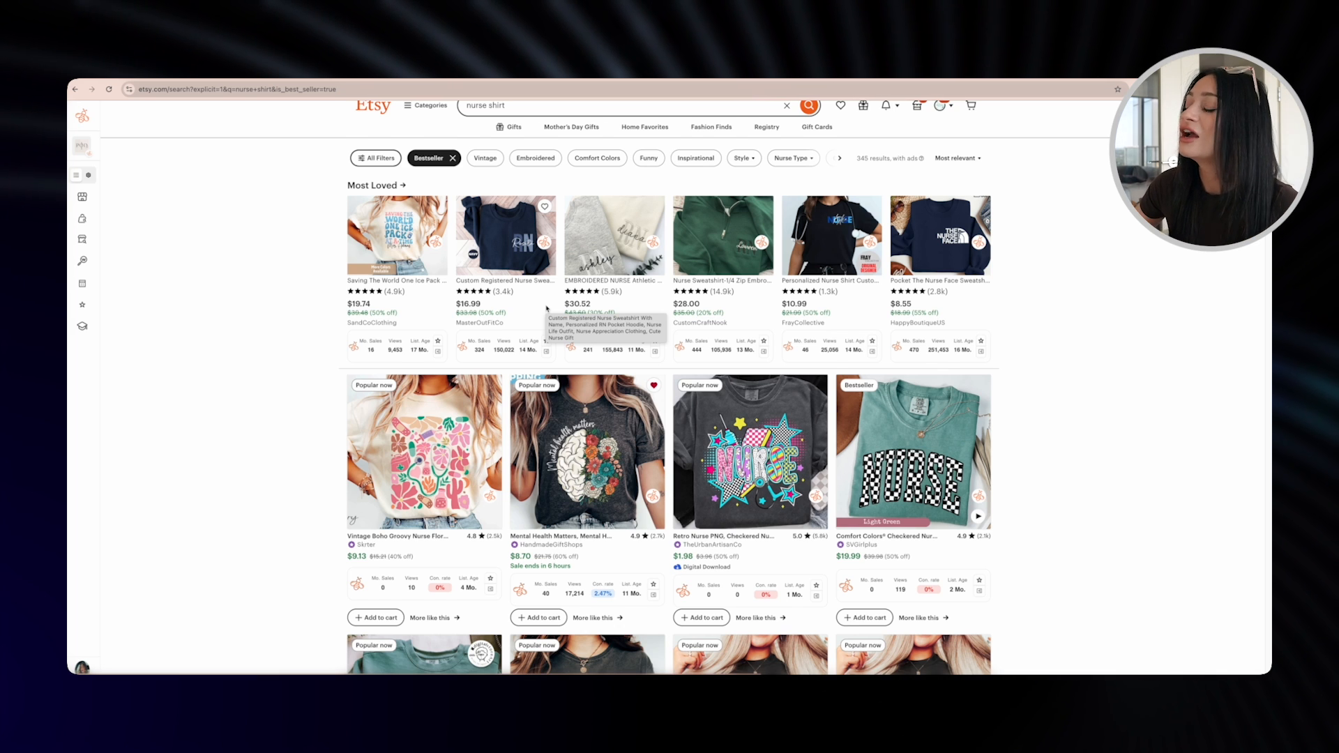
{"action": "scroll", "coordinate": [546, 308], "scroll_direction": "down", "scroll_amount": 3}
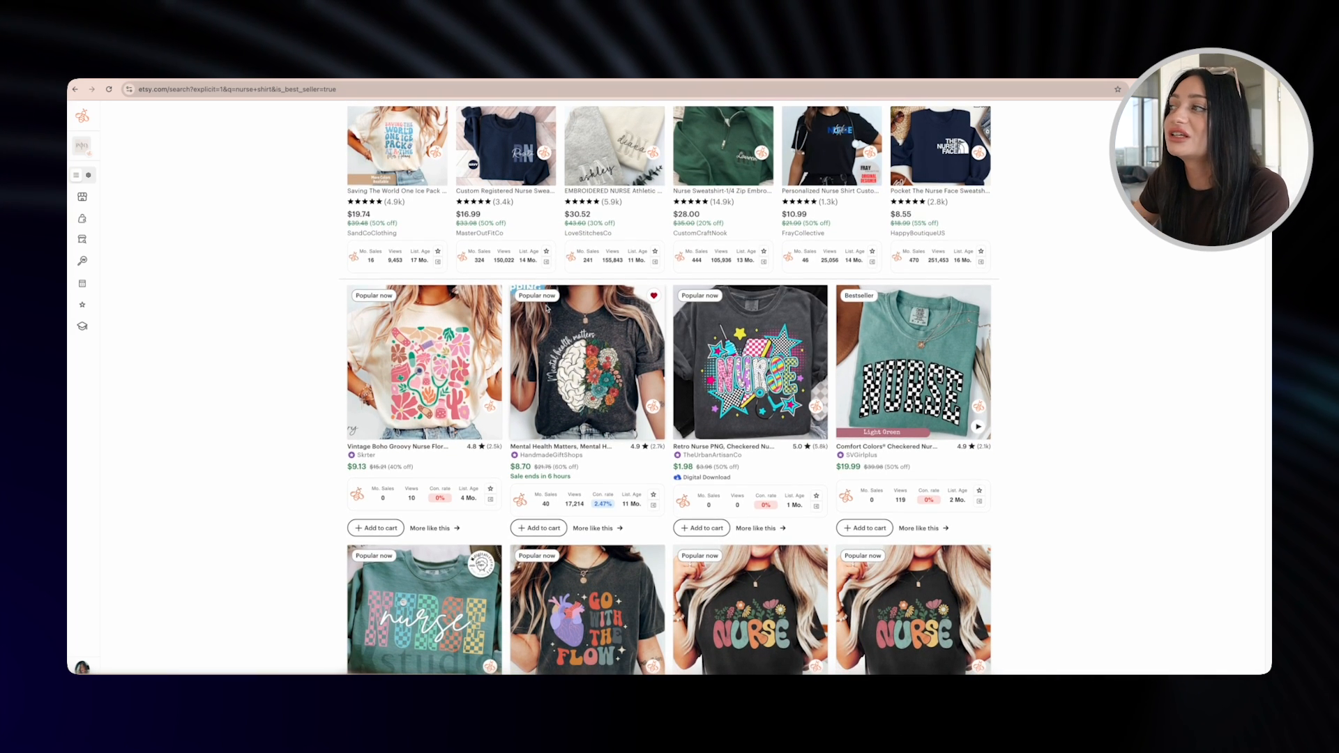
{"action": "scroll", "coordinate": [544, 305], "scroll_direction": "down", "scroll_amount": 1}
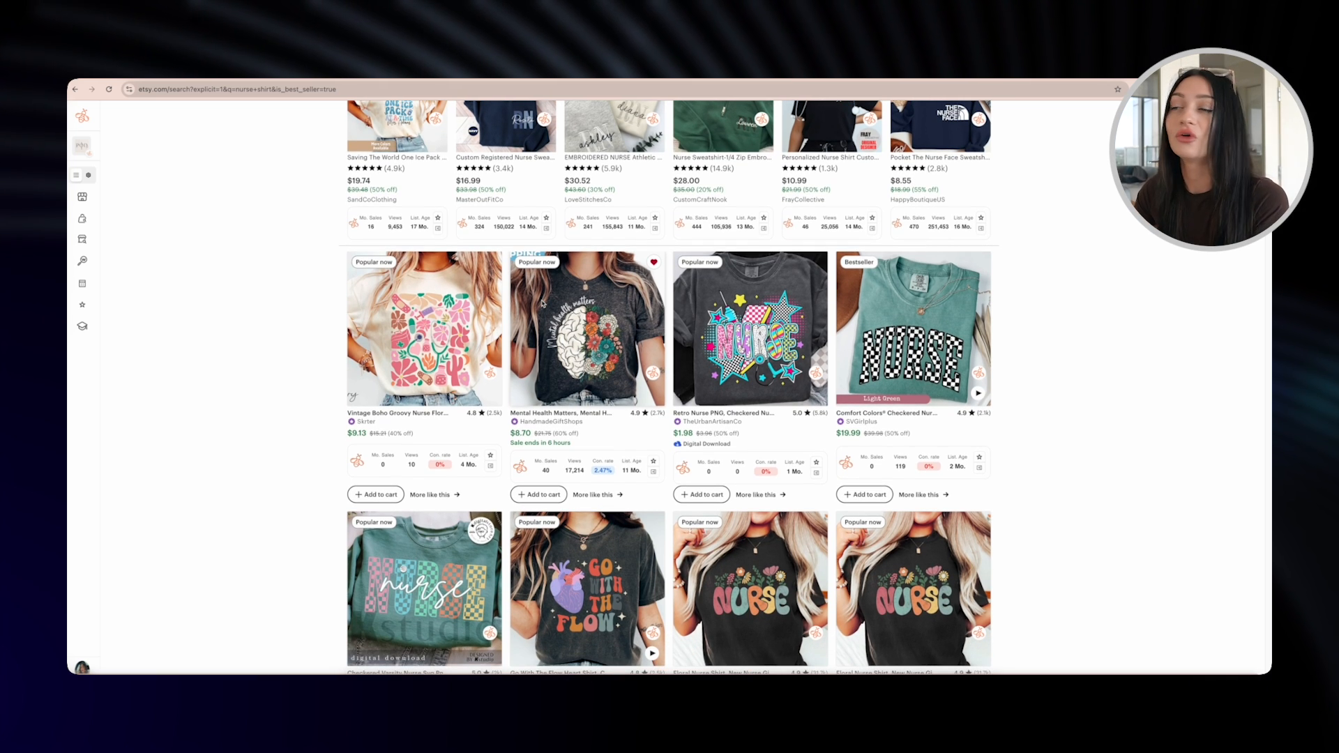
{"action": "scroll", "coordinate": [488, 300], "scroll_direction": "down", "scroll_amount": 2}
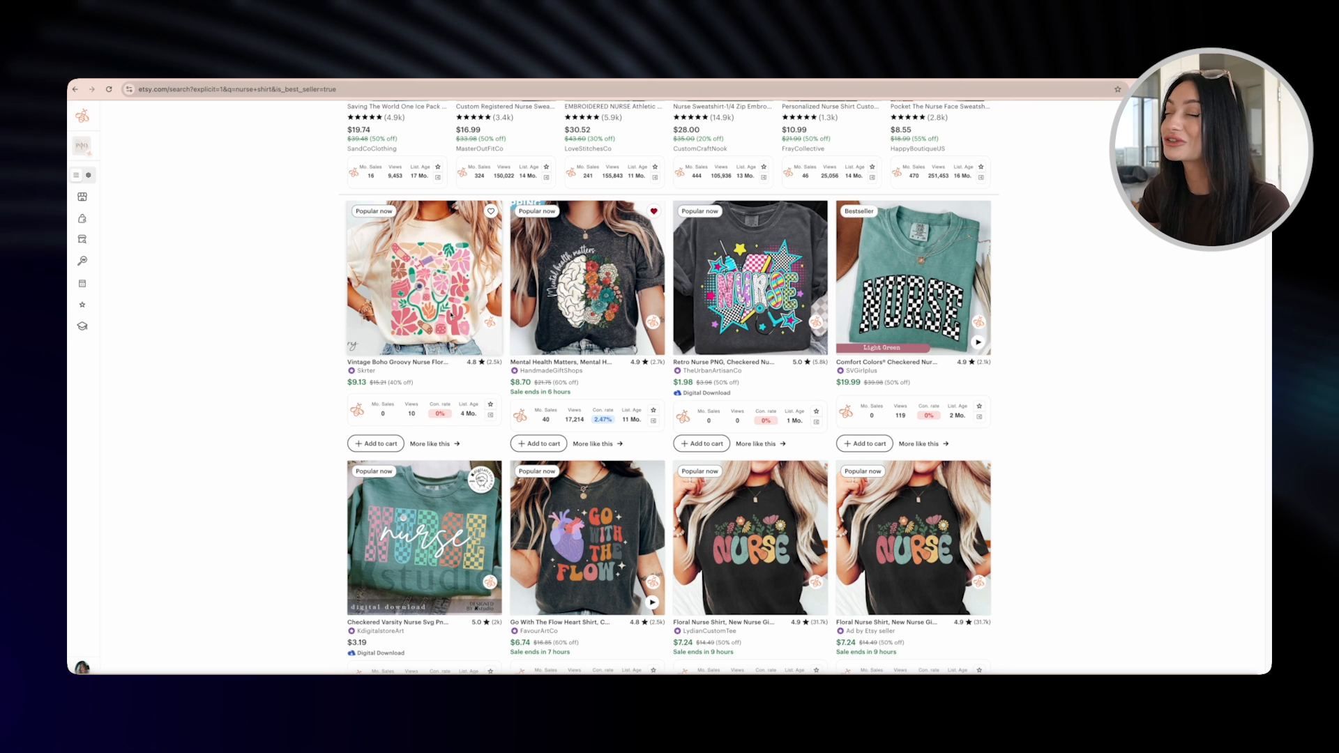
{"action": "scroll", "coordinate": [451, 314], "scroll_direction": "down", "scroll_amount": 3}
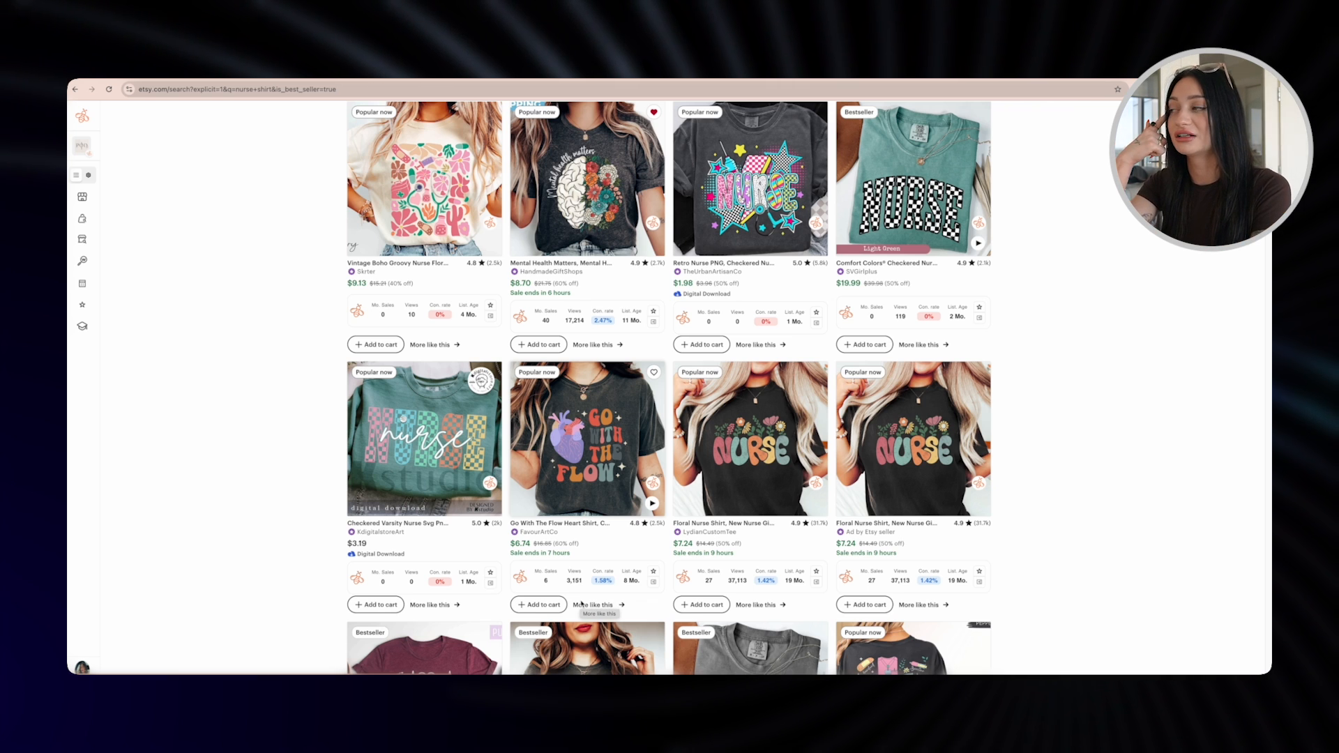
{"action": "left_click", "coordinate": [652, 483]}
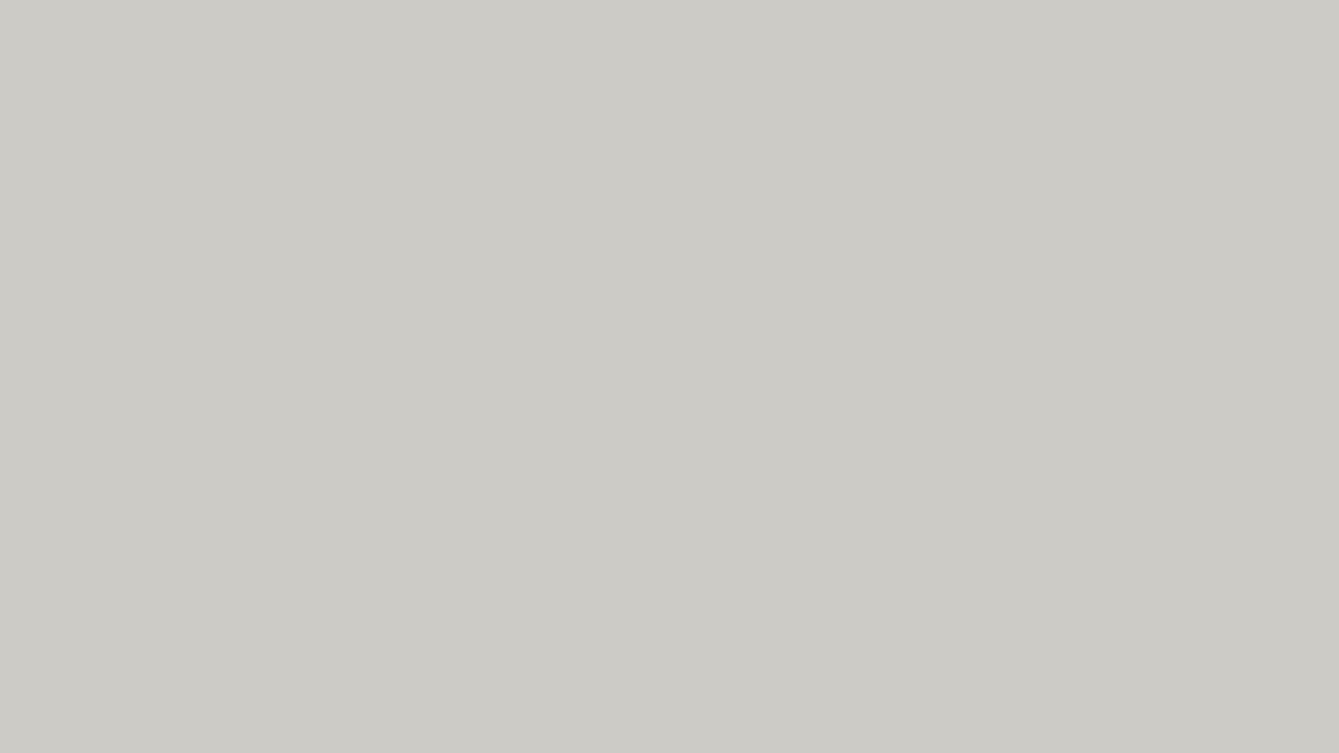
{"action": "scroll", "coordinate": [728, 452], "scroll_direction": "down", "scroll_amount": 2}
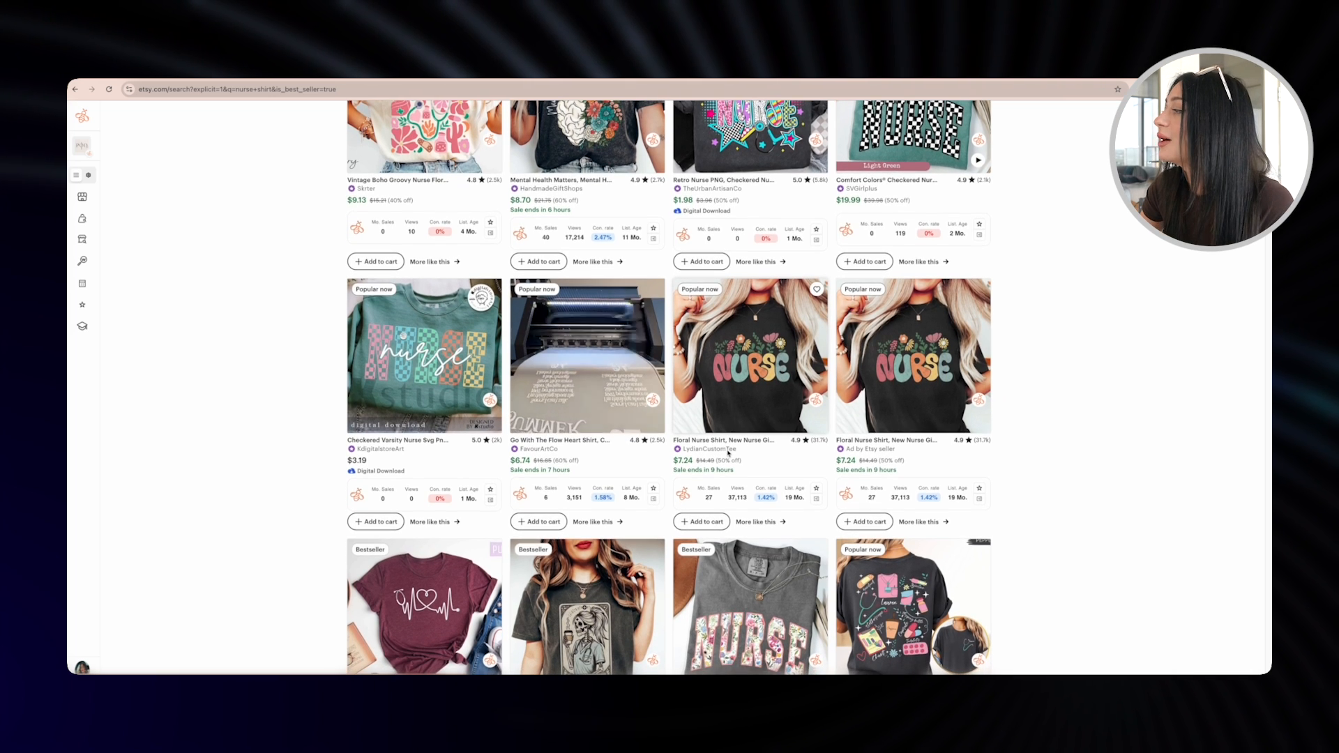
{"action": "scroll", "coordinate": [728, 453], "scroll_direction": "down", "scroll_amount": 3}
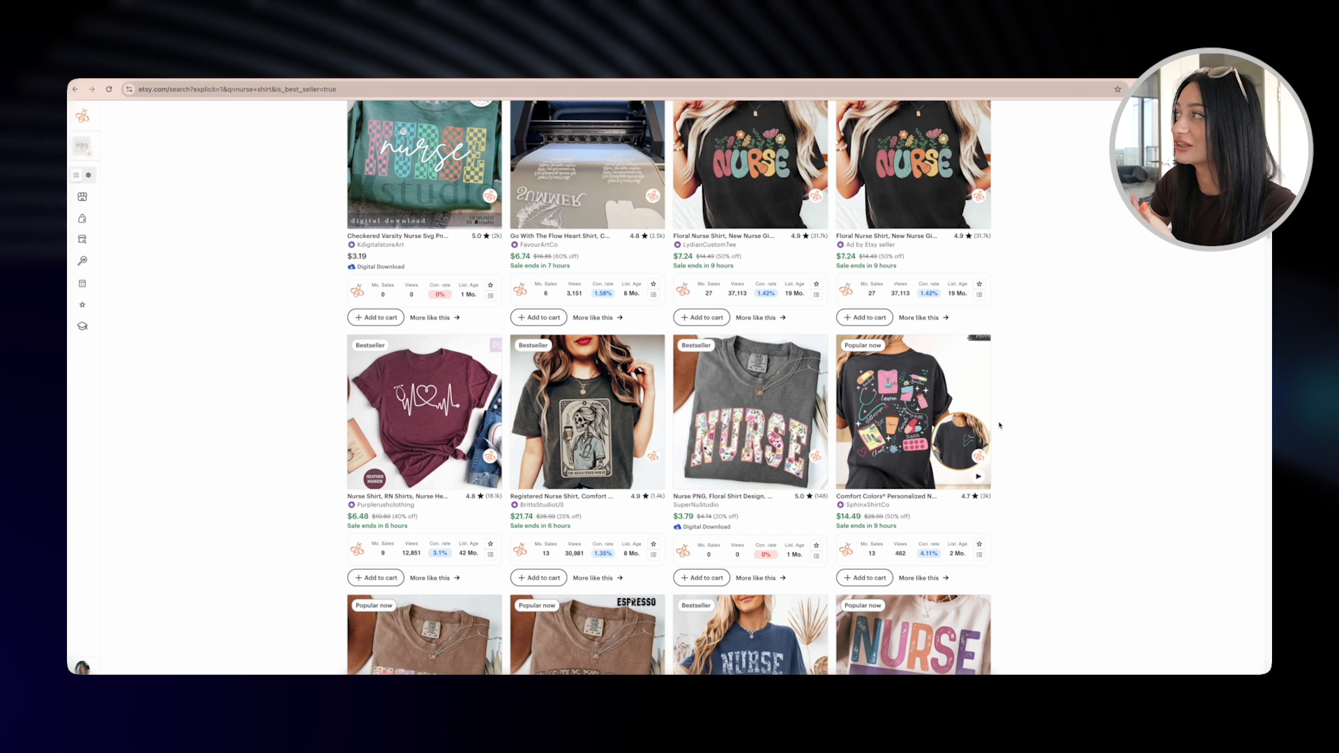
{"action": "scroll", "coordinate": [899, 278], "scroll_direction": "up", "scroll_amount": 2}
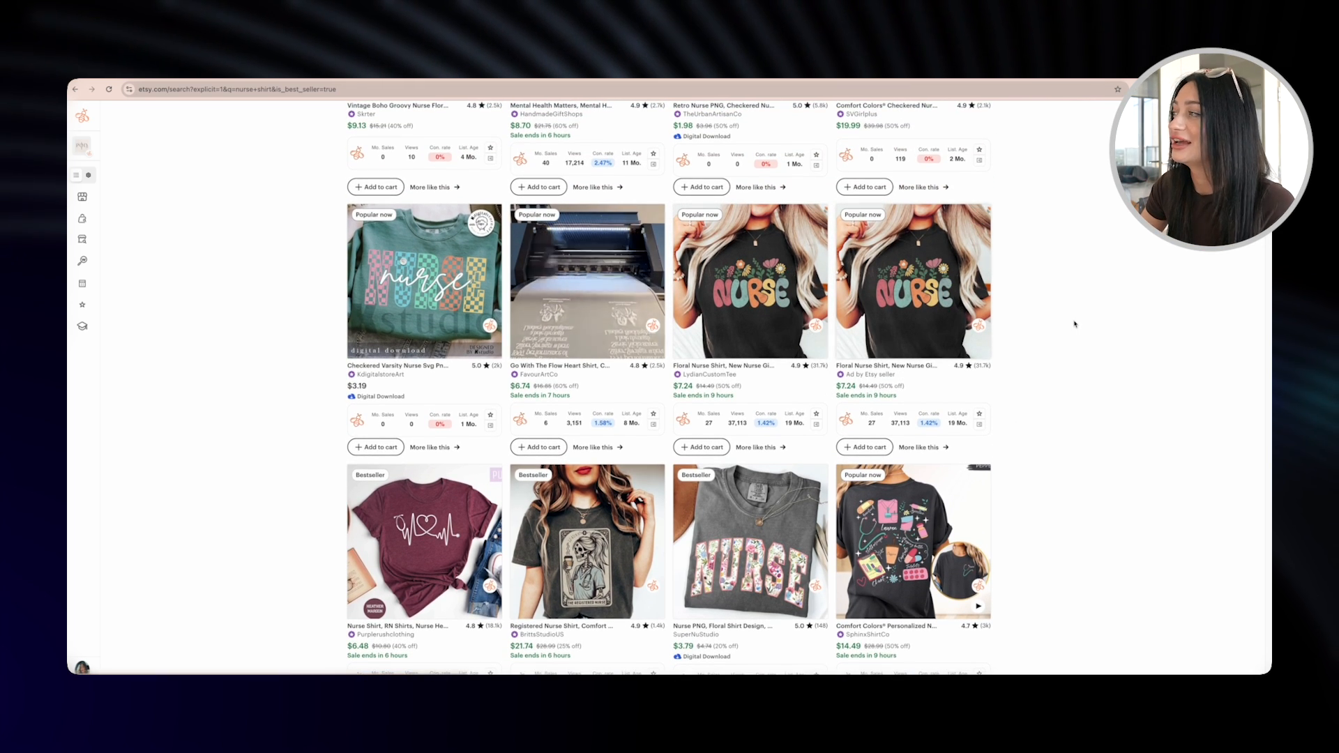
{"action": "scroll", "coordinate": [1074, 324], "scroll_direction": "down", "scroll_amount": 5}
{"action": "scroll", "coordinate": [1074, 324], "scroll_direction": "down", "scroll_amount": 2}
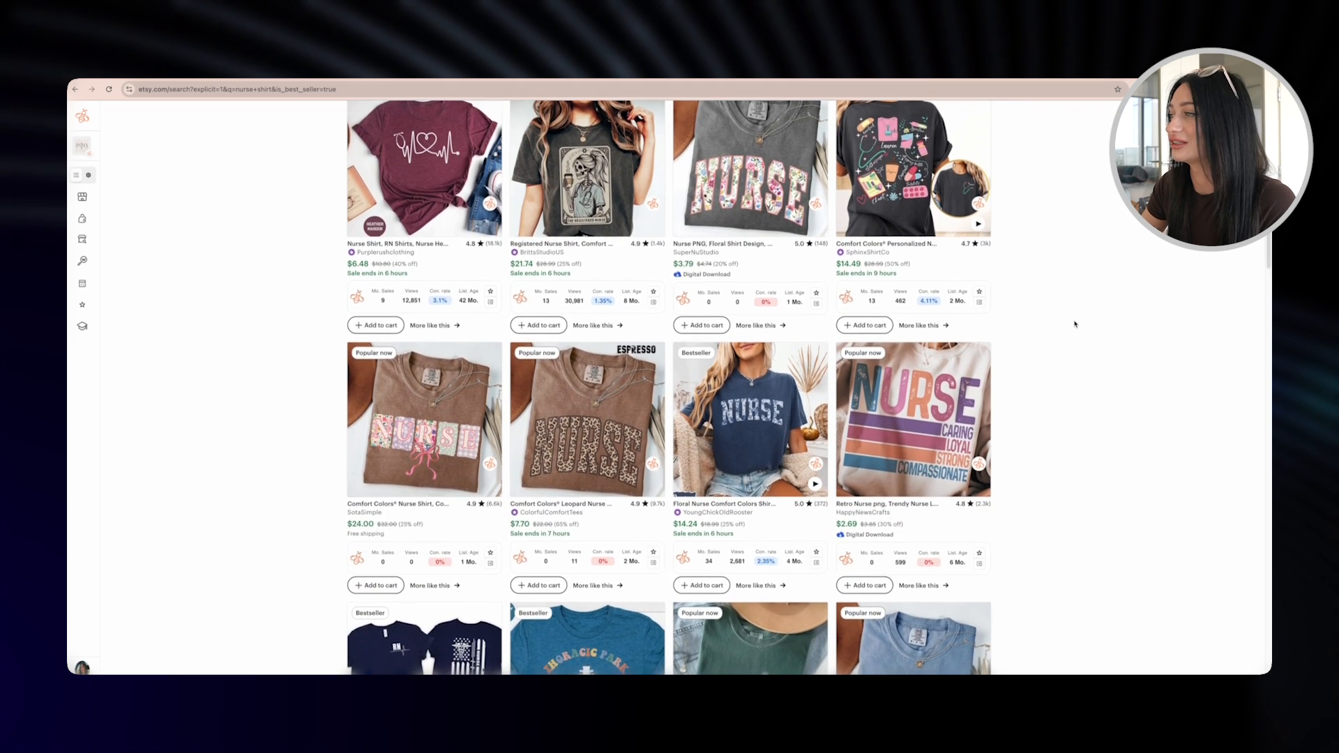
{"action": "scroll", "coordinate": [1075, 323], "scroll_direction": "down", "scroll_amount": 4}
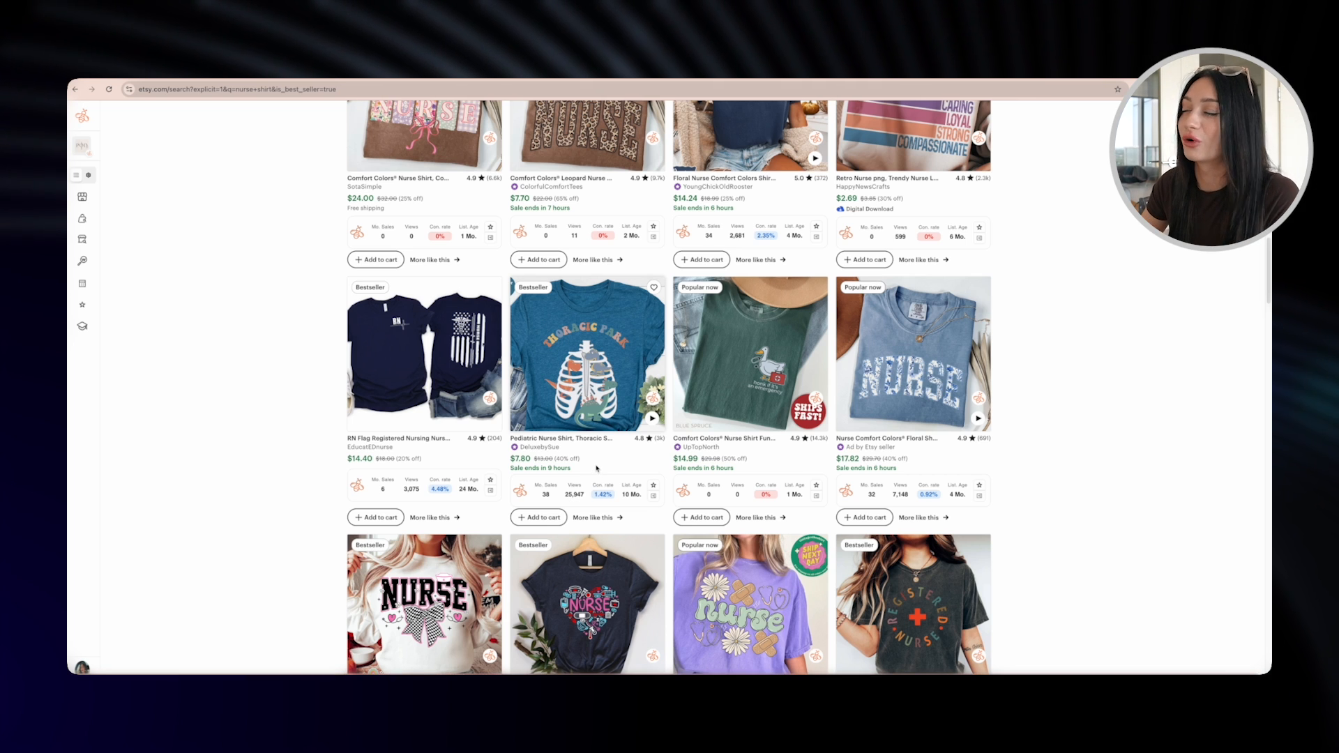
{"action": "scroll", "coordinate": [596, 467], "scroll_direction": "down", "scroll_amount": 3}
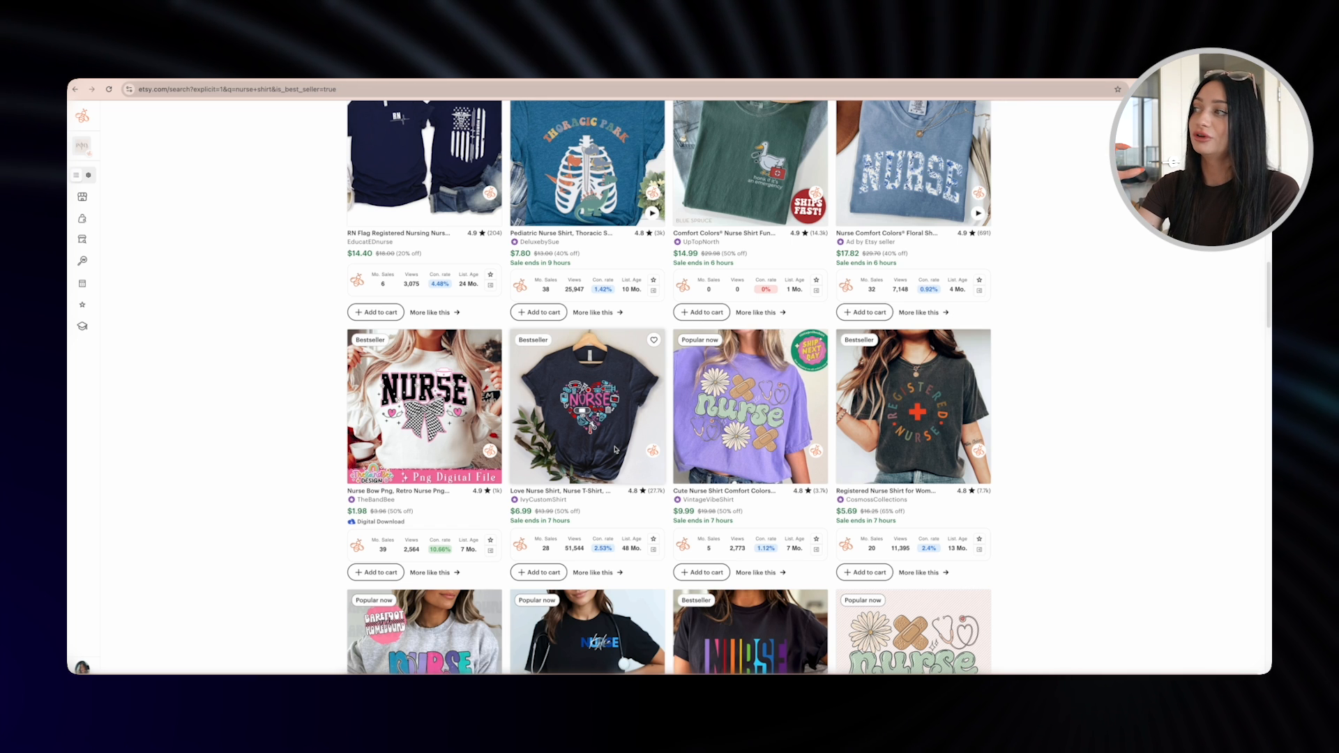
{"action": "scroll", "coordinate": [616, 449], "scroll_direction": "down", "scroll_amount": 15}
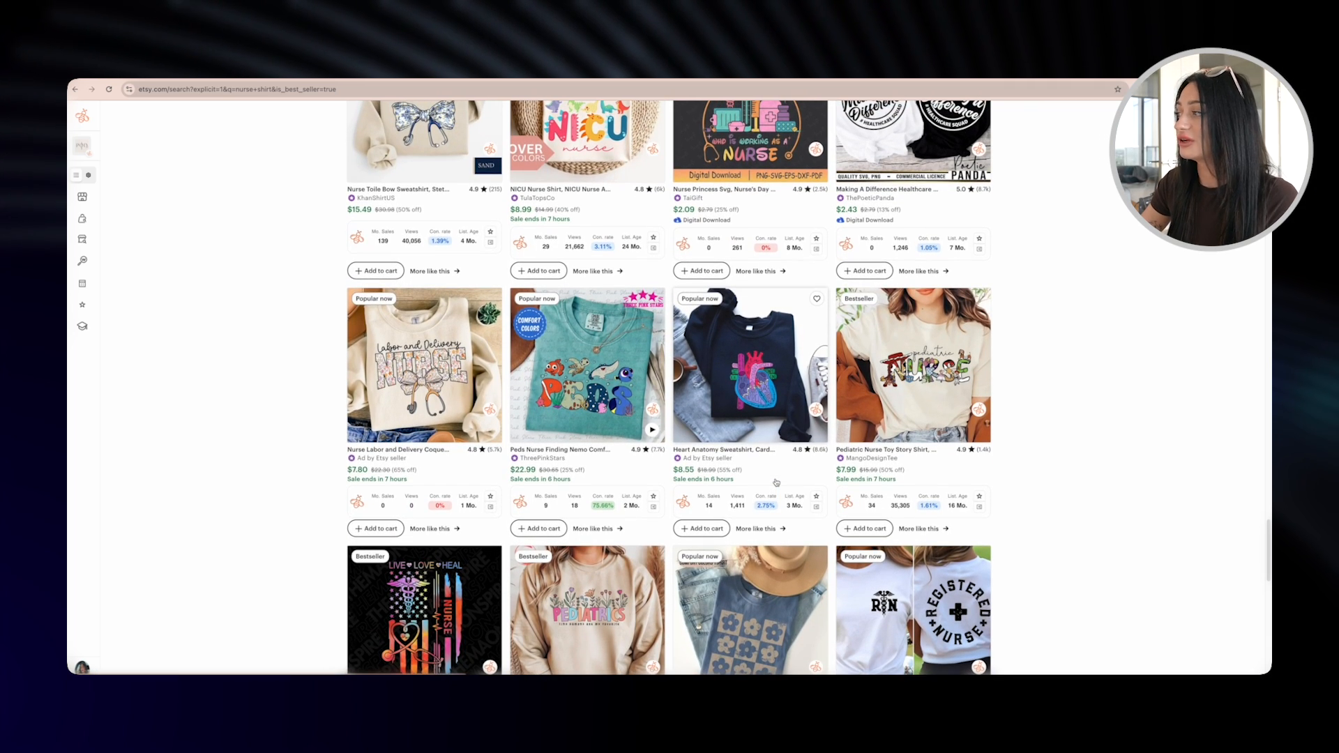
{"action": "scroll", "coordinate": [776, 482], "scroll_direction": "up", "scroll_amount": 4}
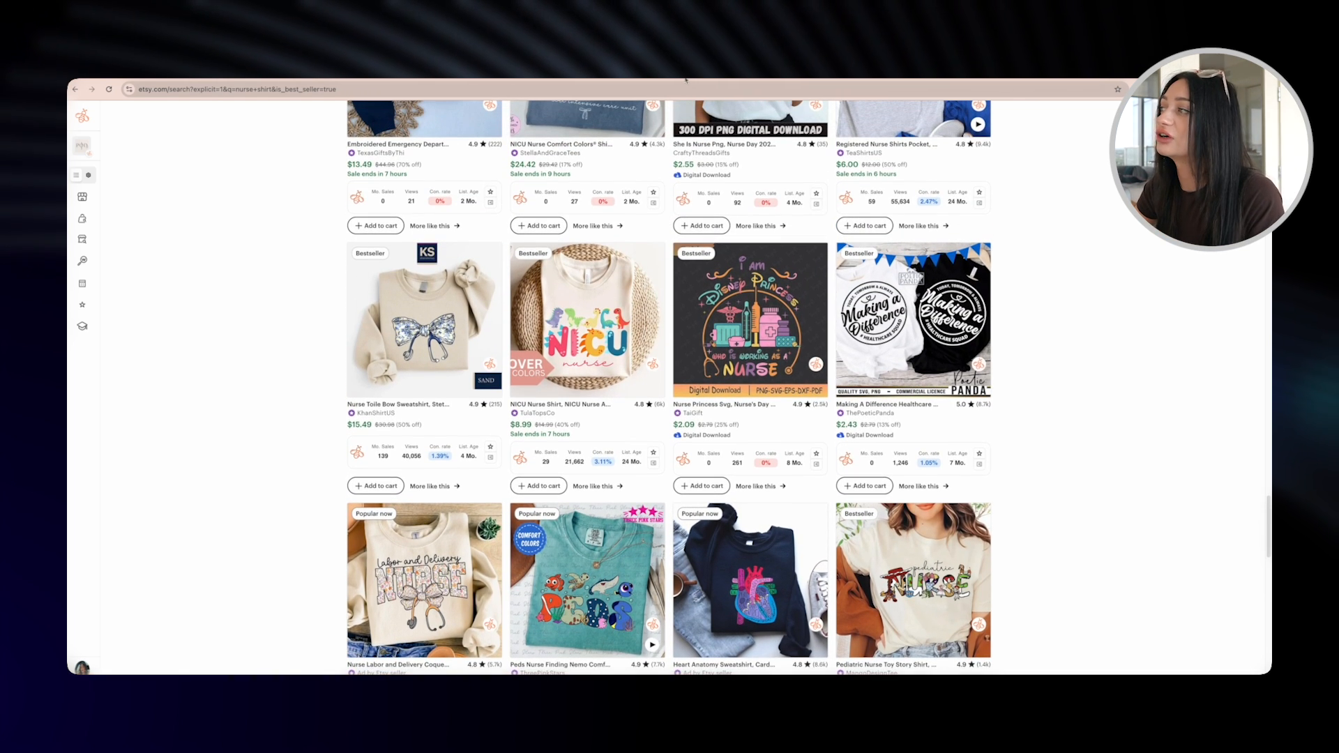
{"action": "scroll", "coordinate": [733, 183], "scroll_direction": "up", "scroll_amount": 15}
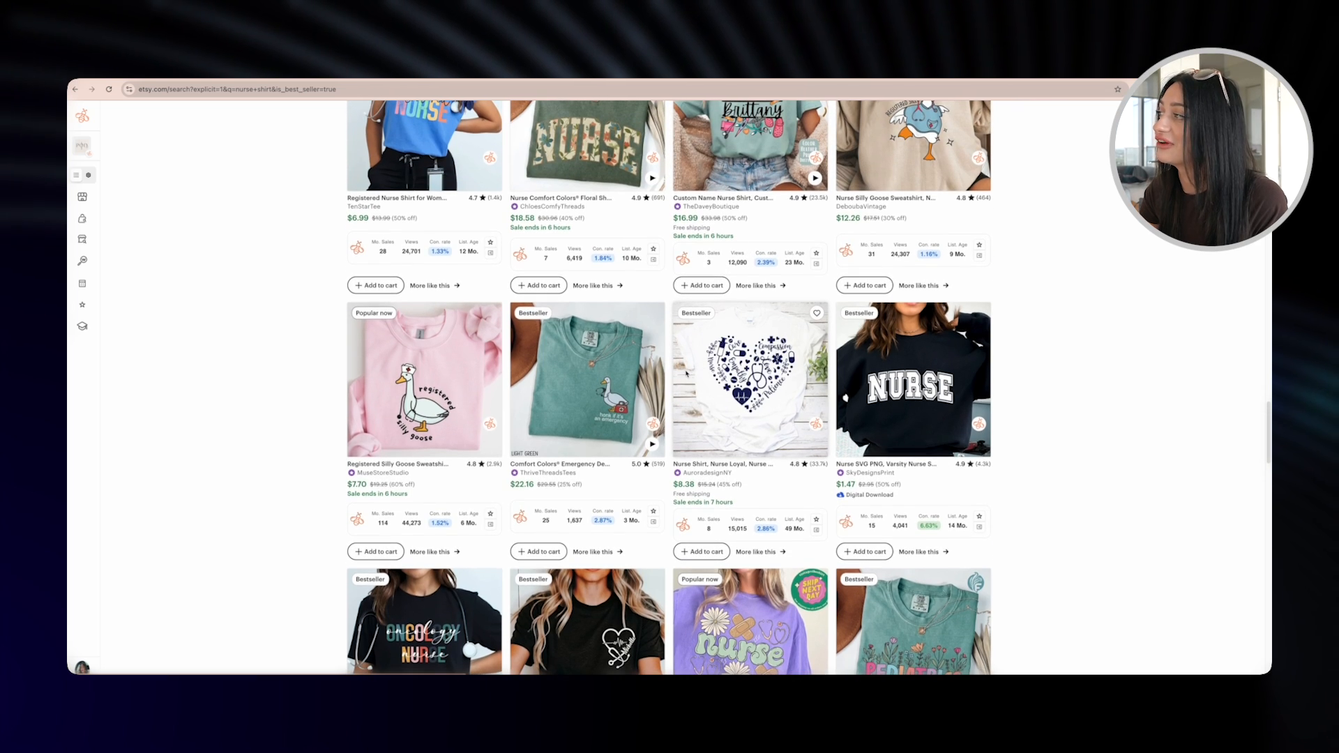
{"action": "scroll", "coordinate": [686, 377], "scroll_direction": "up", "scroll_amount": 3}
{"action": "scroll", "coordinate": [686, 373], "scroll_direction": "up", "scroll_amount": 8}
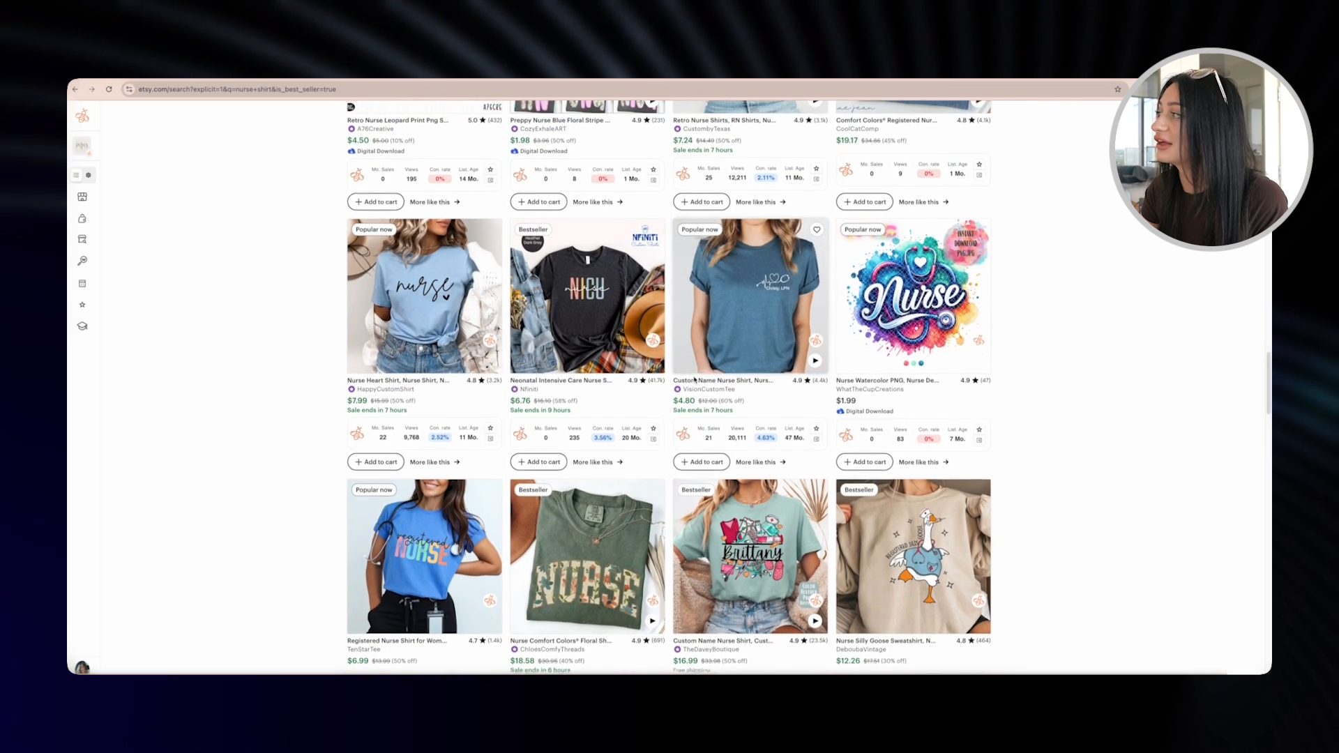
{"action": "scroll", "coordinate": [694, 378], "scroll_direction": "up", "scroll_amount": 10}
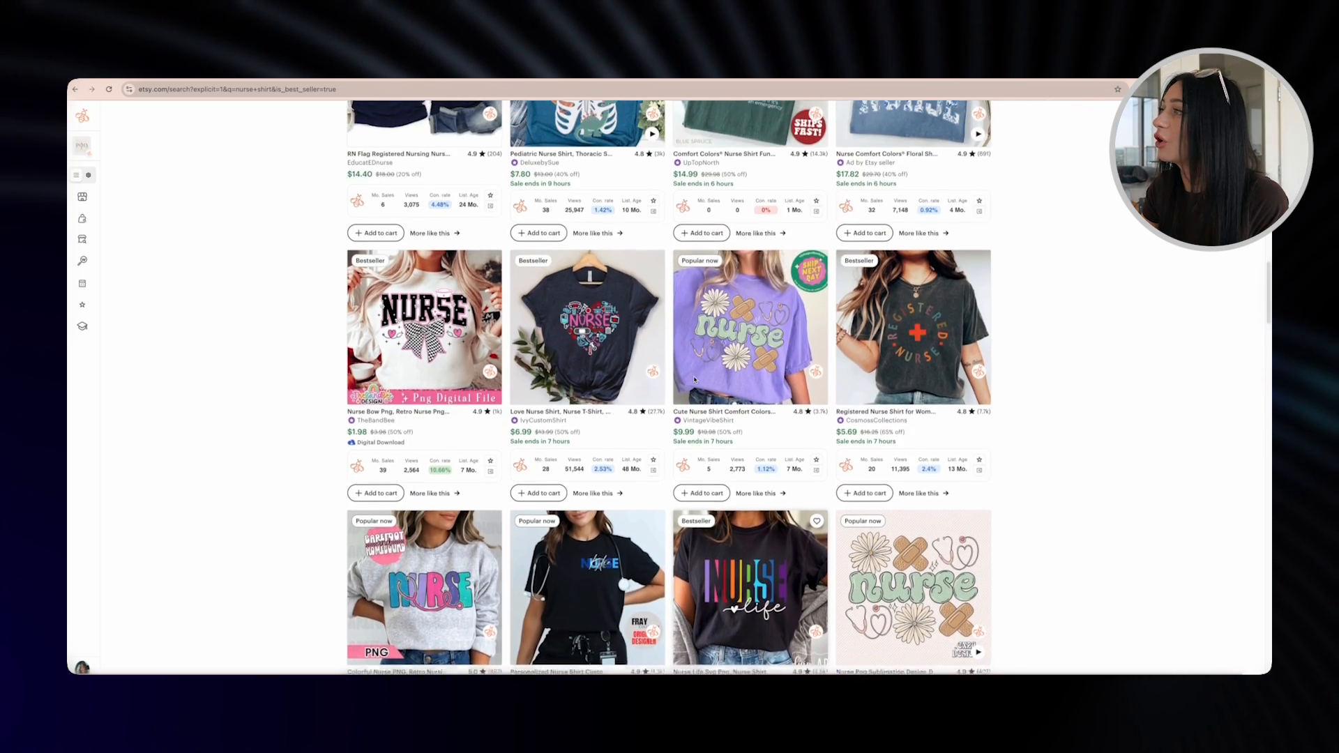
{"action": "scroll", "coordinate": [694, 379], "scroll_direction": "up", "scroll_amount": 1}
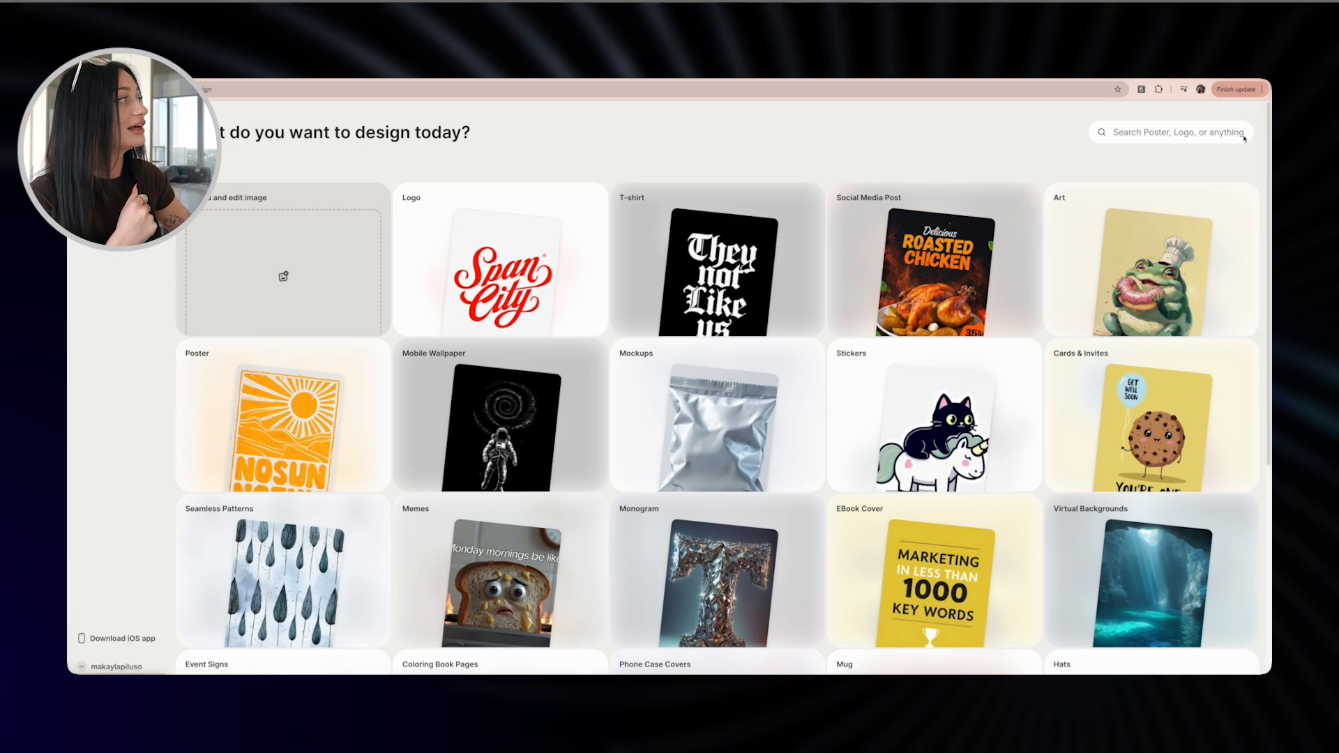
Step: Switch to Playground, open the T-shirt templates and search the designs for "nurse"
{"action": "left_click", "coordinate": [1225, 136]}
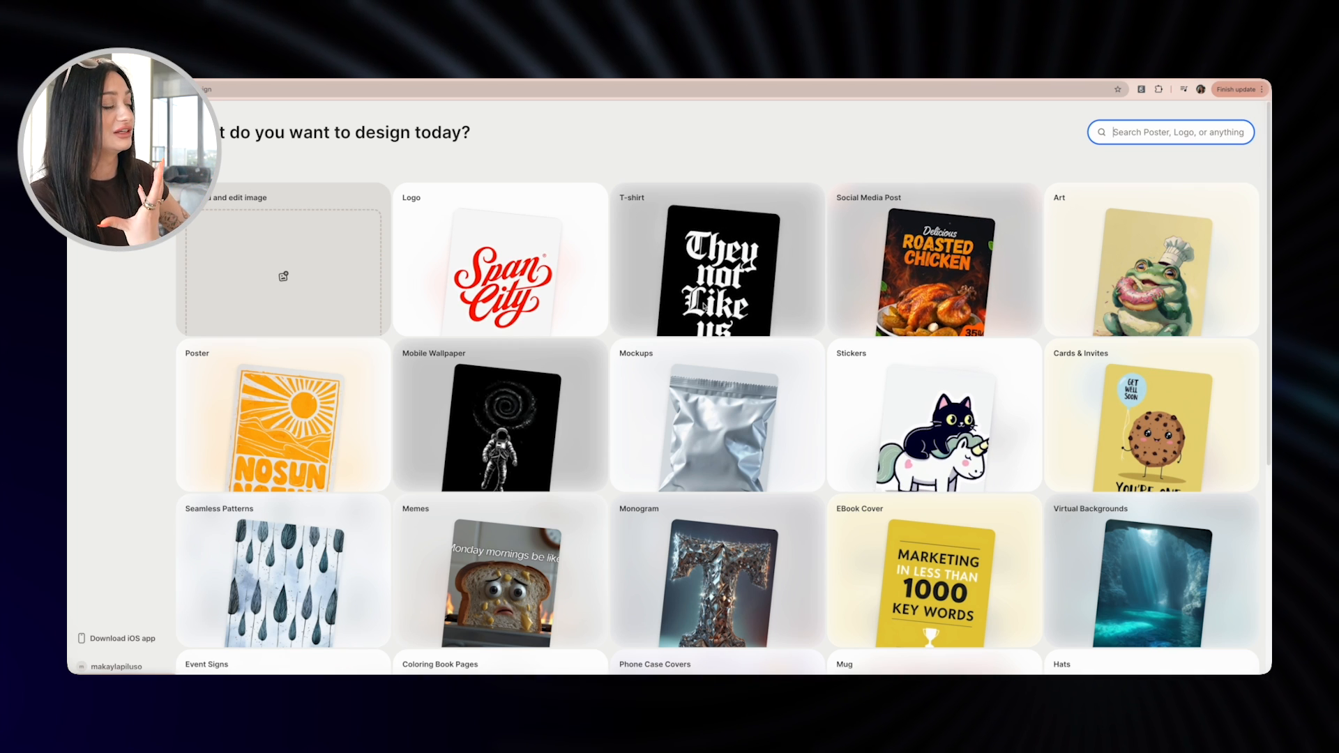
{"action": "left_click", "coordinate": [764, 279]}
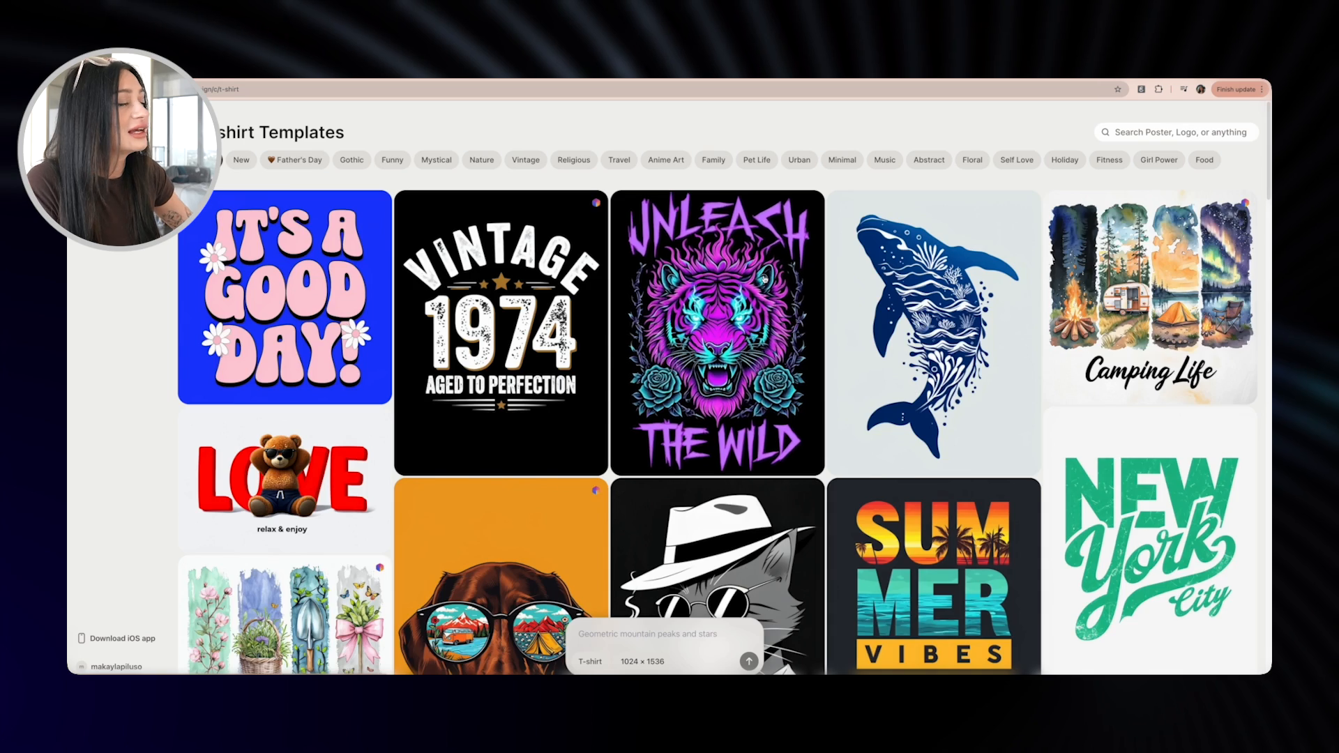
{"action": "left_click", "coordinate": [1171, 132]}
{"action": "type", "text": "nurse"}
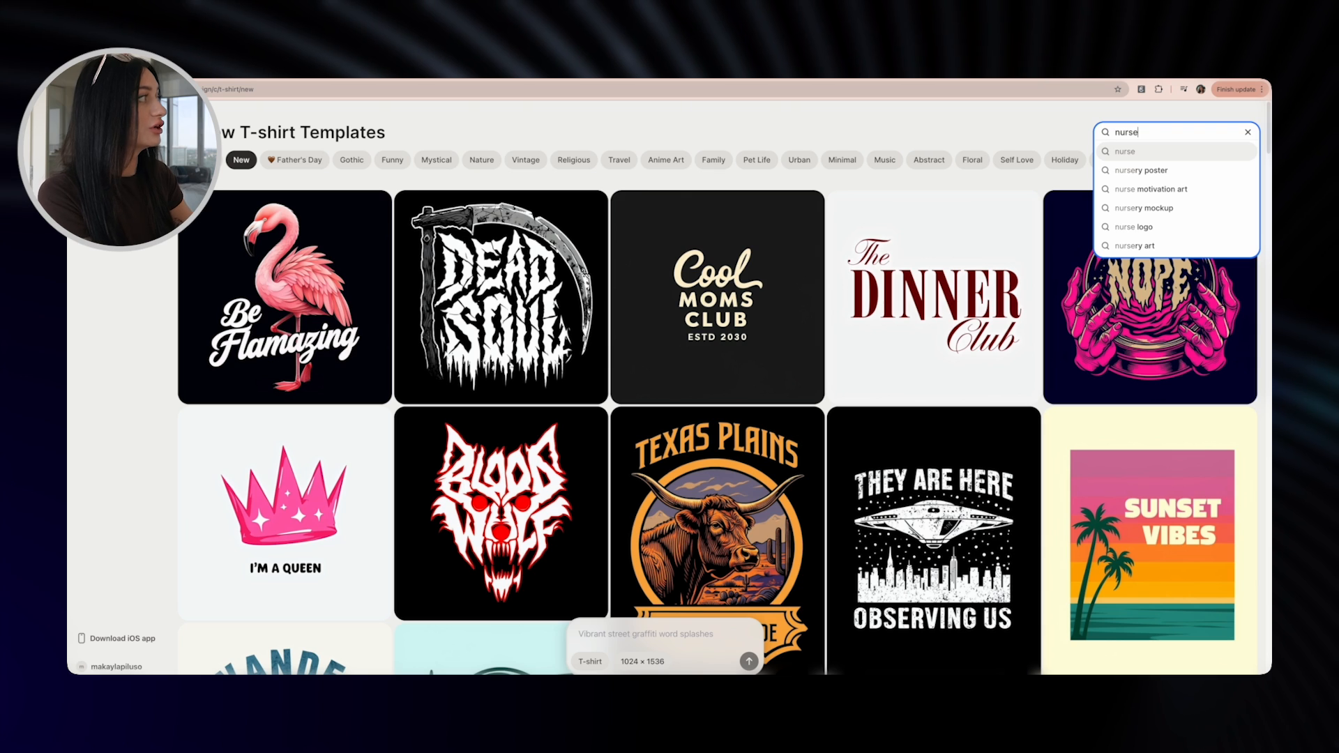
{"action": "key", "text": "Return"}
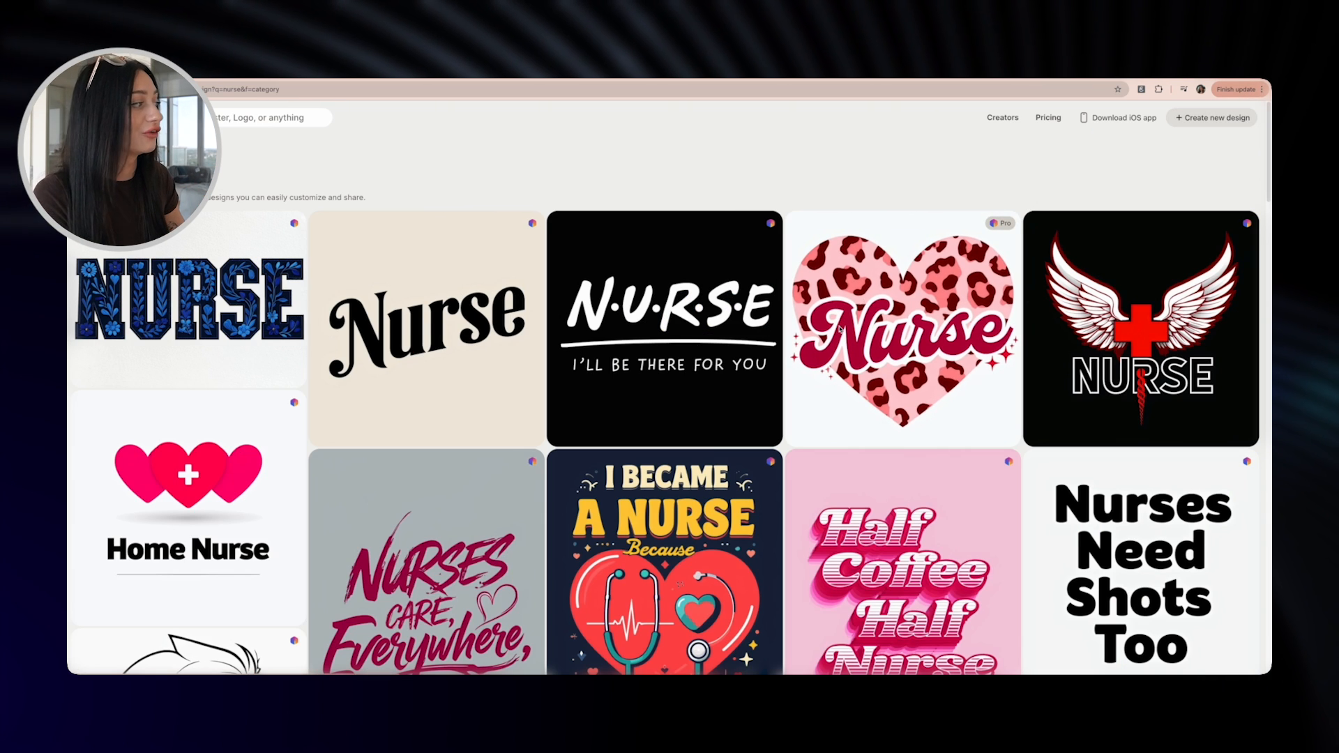
Step: Find the heart-shaped Teacher design with the apple, crayon and ruler among the search results and open it for editing
{"action": "scroll", "coordinate": [956, 221], "scroll_direction": "down", "scroll_amount": 5}
{"action": "scroll", "coordinate": [840, 329], "scroll_direction": "down", "scroll_amount": 2}
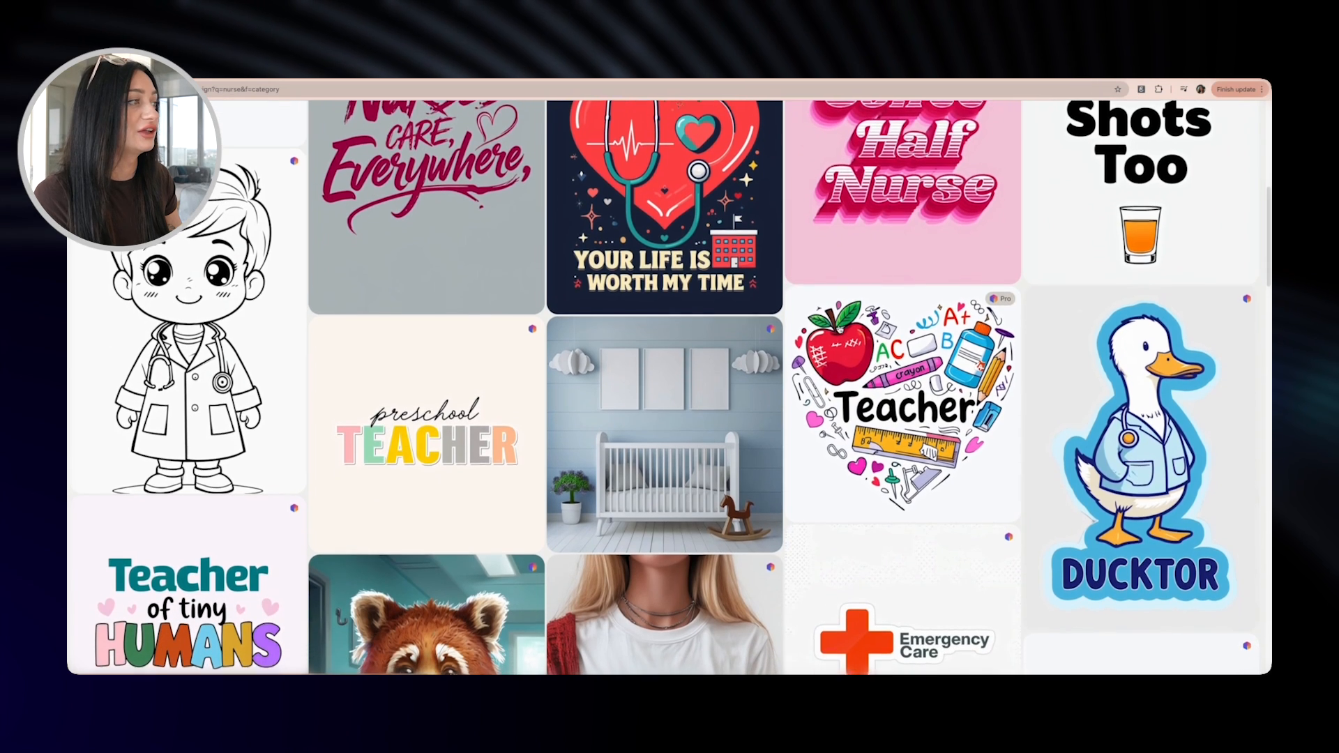
{"action": "left_click", "coordinate": [841, 329]}
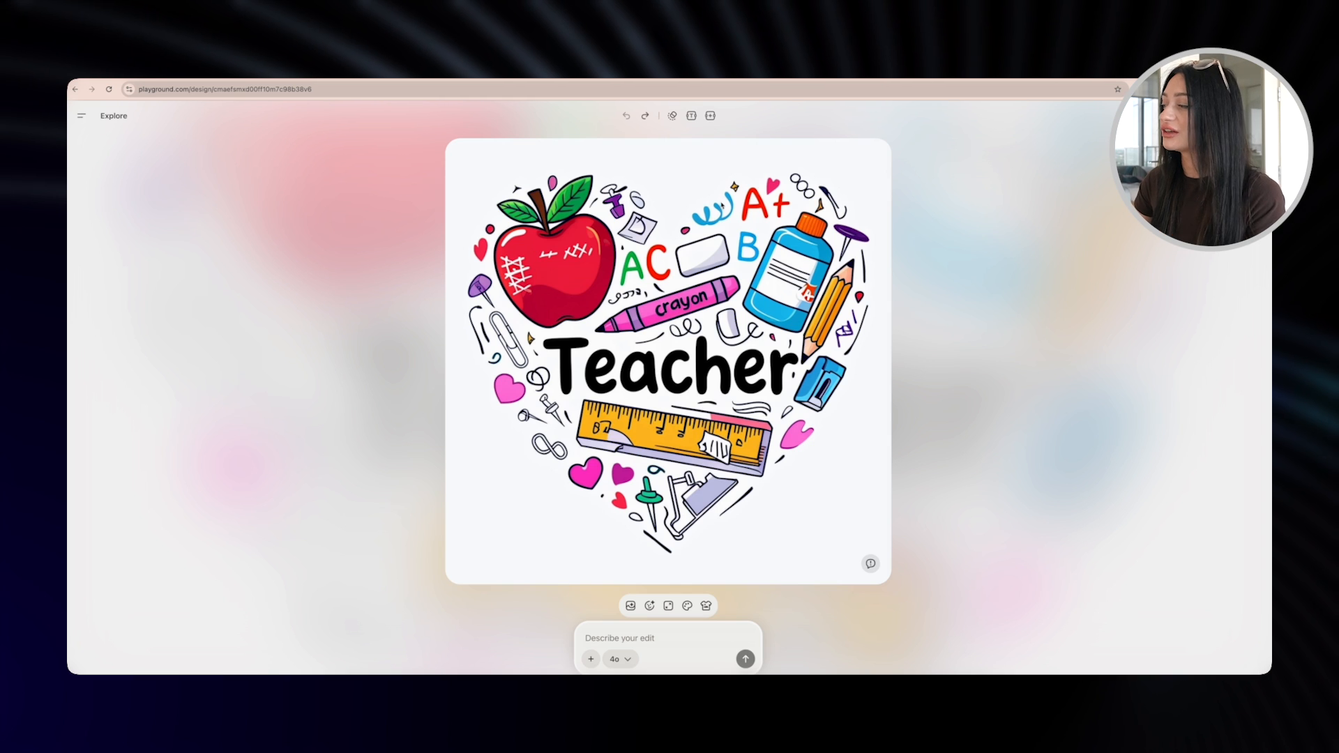
Step: Submit the edit prompt "keep the same design style but change the images to nurse images" for the Teacher design, using the 4o model
{"action": "left_click", "coordinate": [654, 636]}
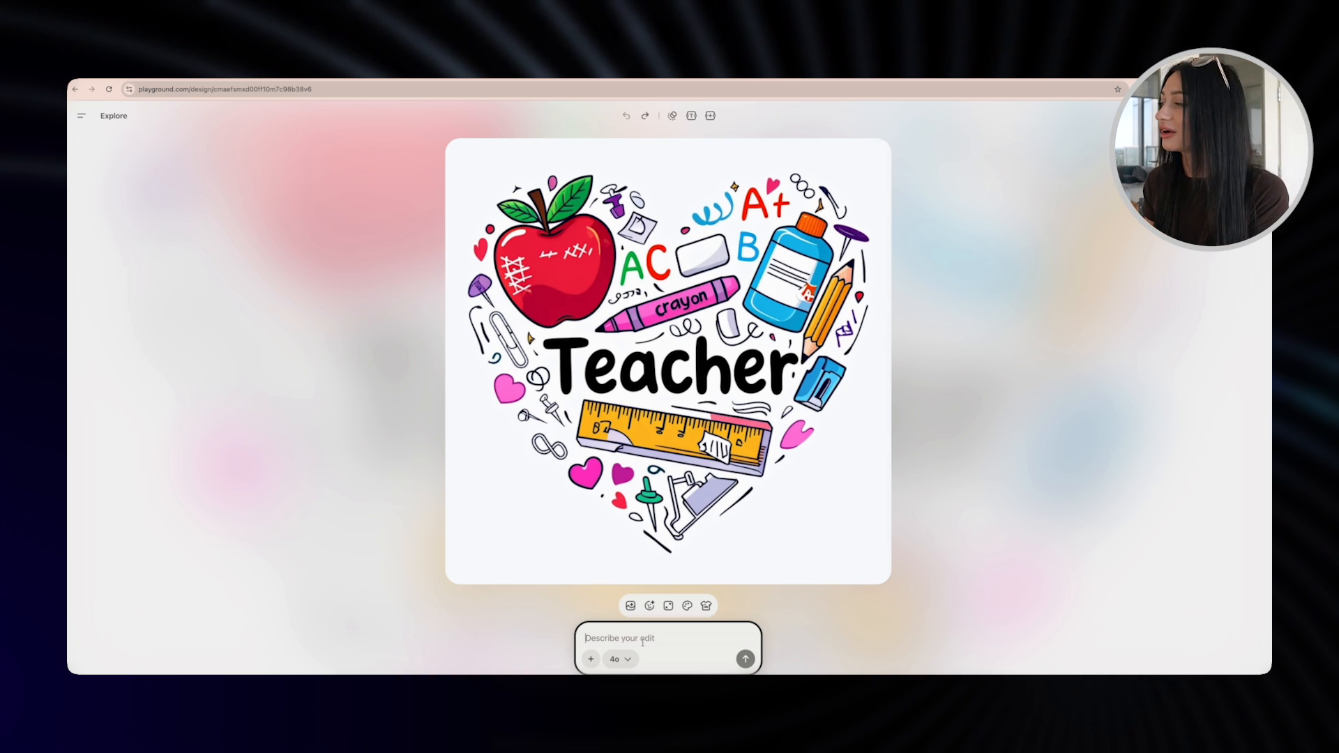
{"action": "left_click", "coordinate": [618, 659]}
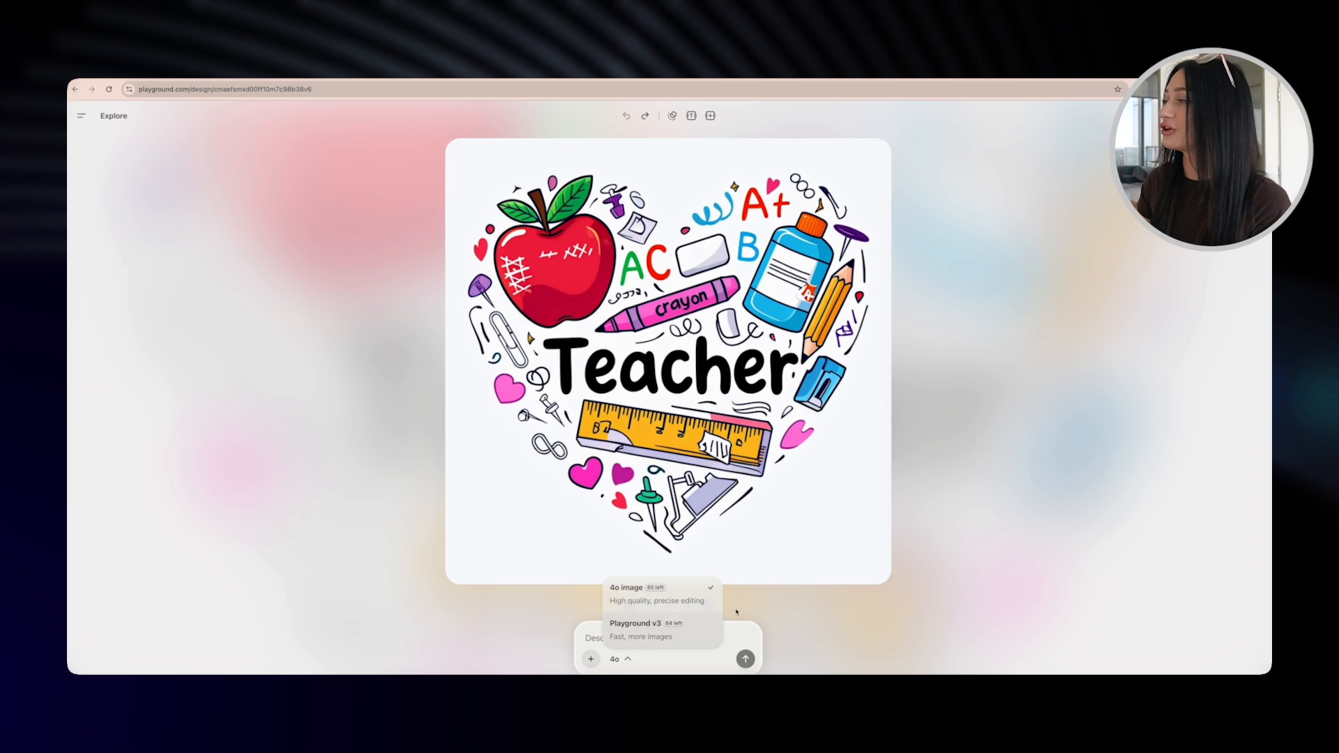
{"action": "left_click", "coordinate": [682, 637]}
{"action": "type", "text": "keep the same design style"}
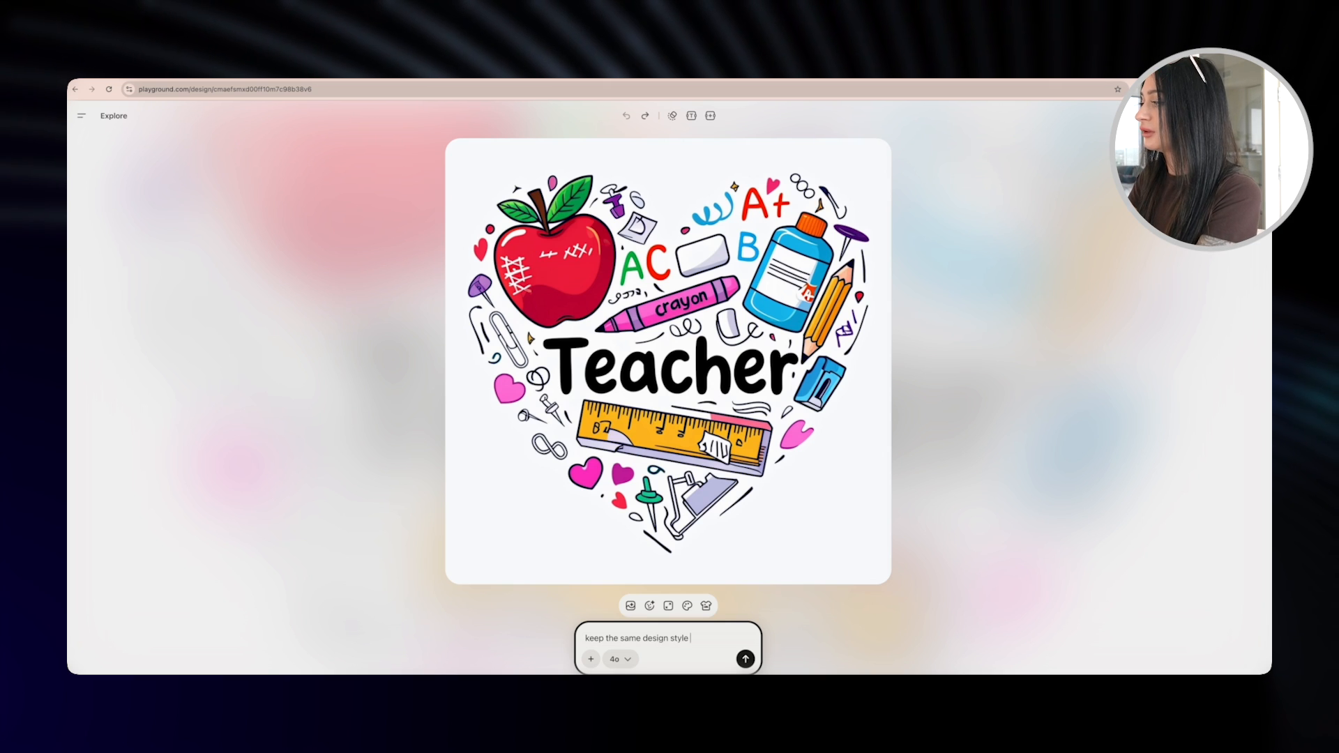
{"action": "type", "text": " but change the images to nurse imag"}
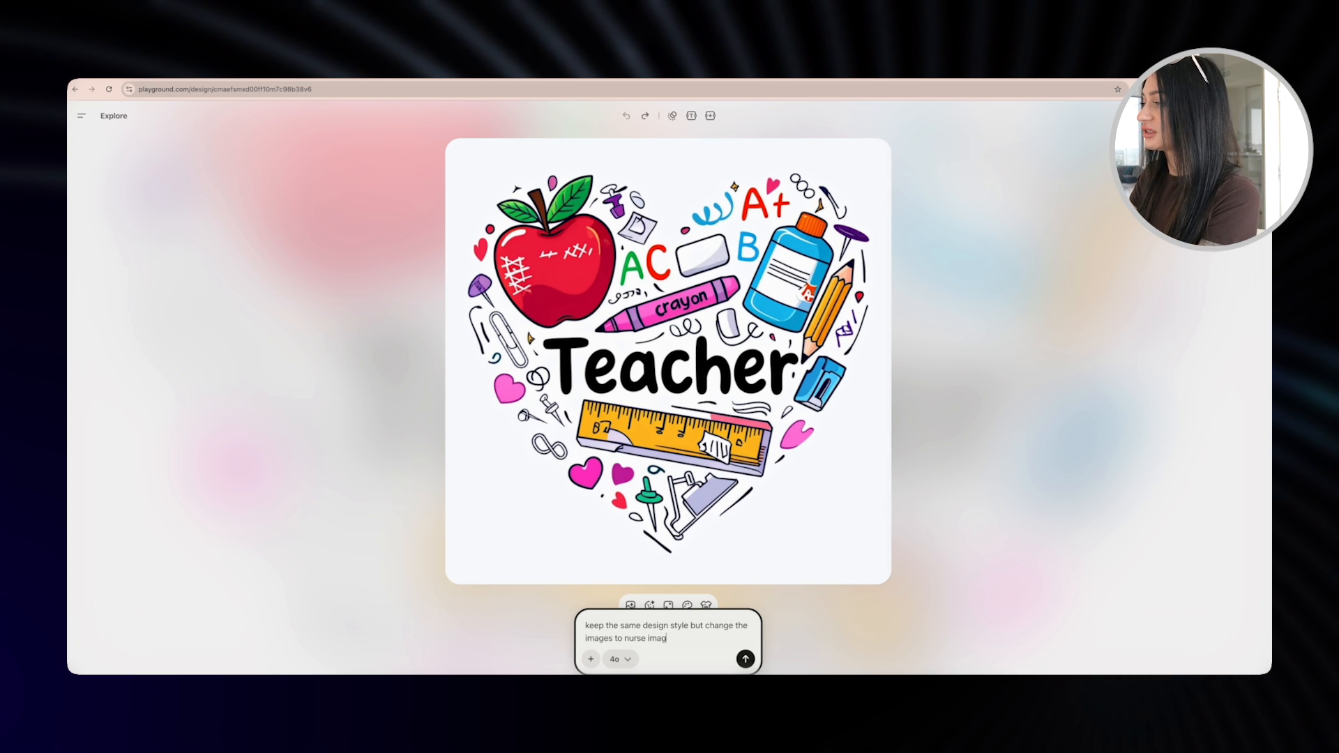
{"action": "type", "text": "es"}
{"action": "key", "text": "Return"}
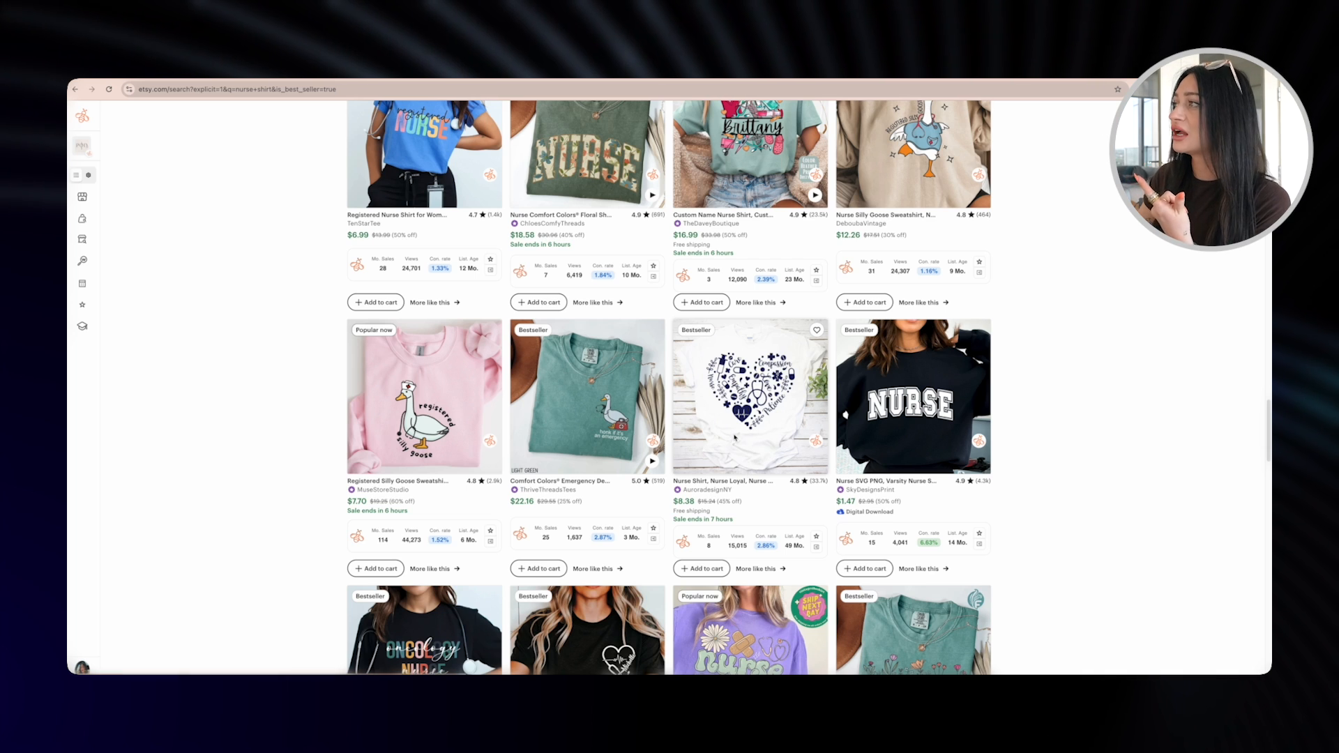
Step: Review the bestselling nurse shirt results on Etsy again, comparing the heart-shaped, lettering and silly goose designs
{"action": "scroll", "coordinate": [753, 418], "scroll_direction": "up", "scroll_amount": 10}
{"action": "scroll", "coordinate": [733, 437], "scroll_direction": "up", "scroll_amount": 12}
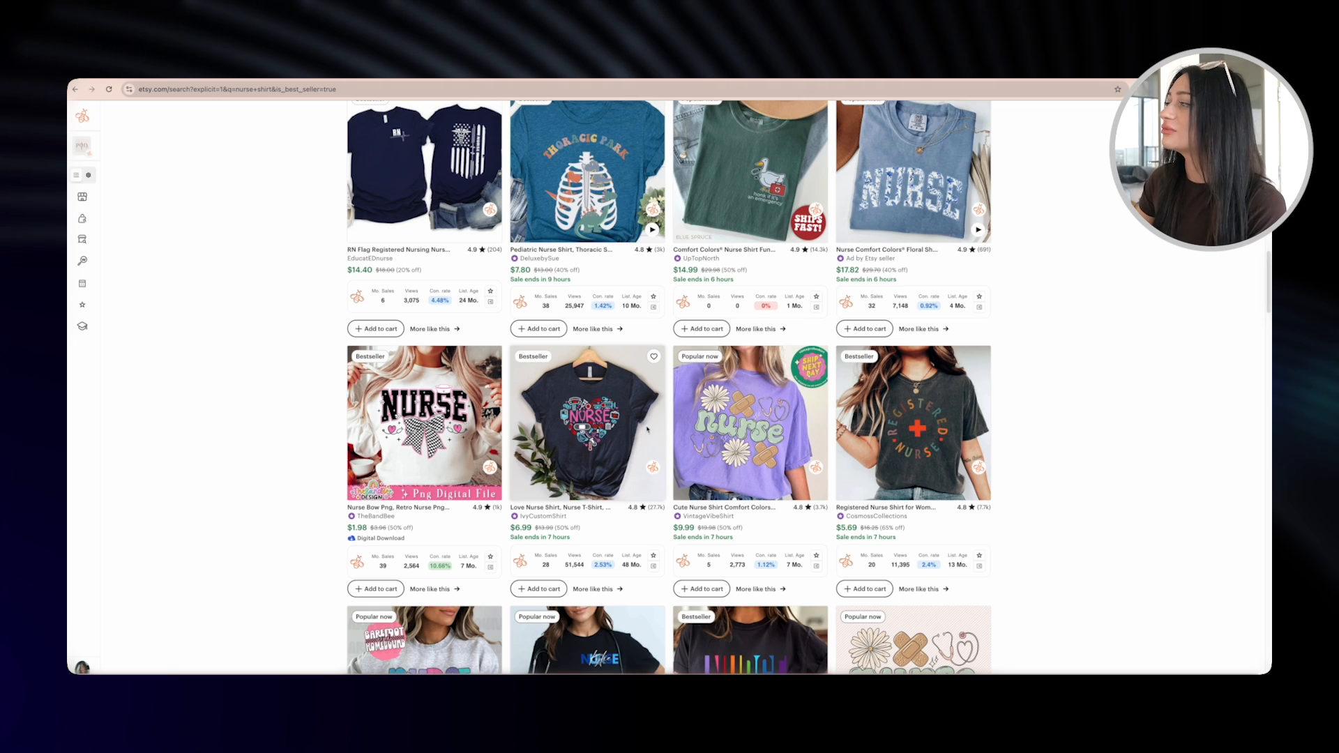
{"action": "scroll", "coordinate": [647, 429], "scroll_direction": "down", "scroll_amount": 6}
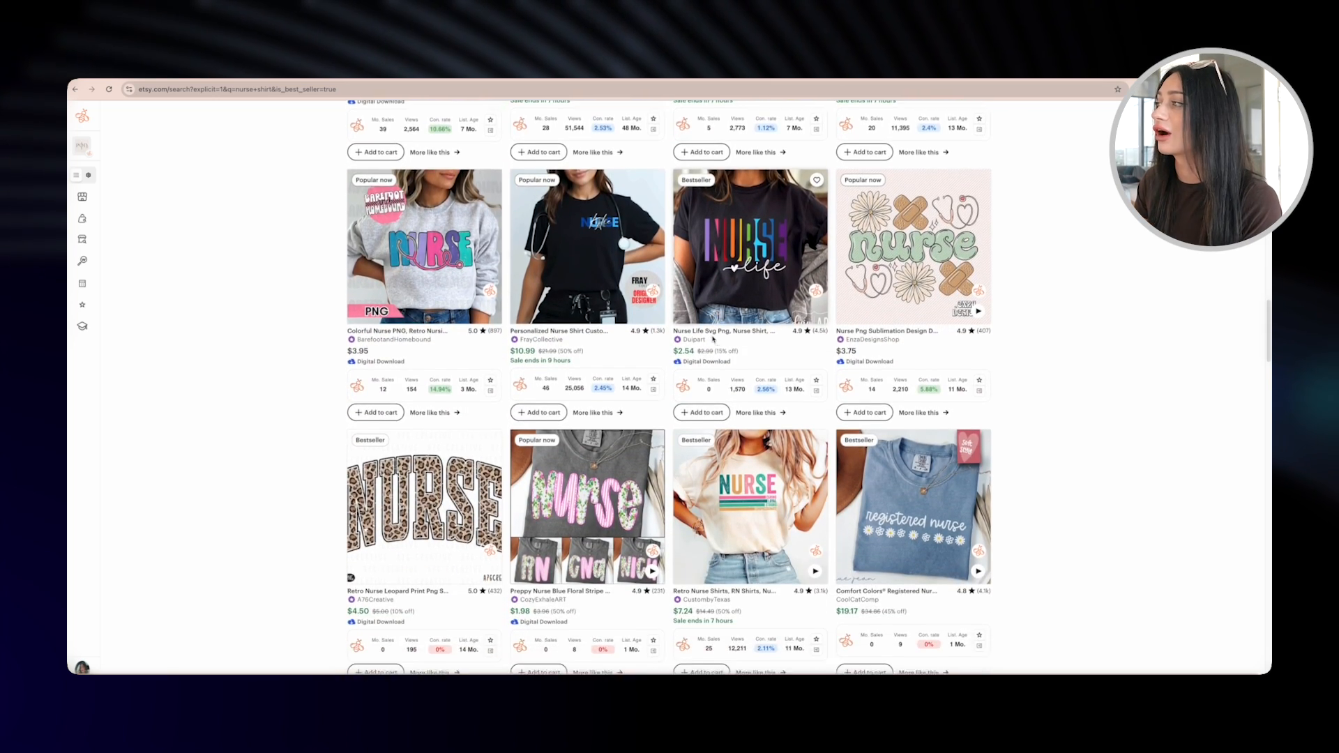
{"action": "scroll", "coordinate": [713, 340], "scroll_direction": "down", "scroll_amount": 10}
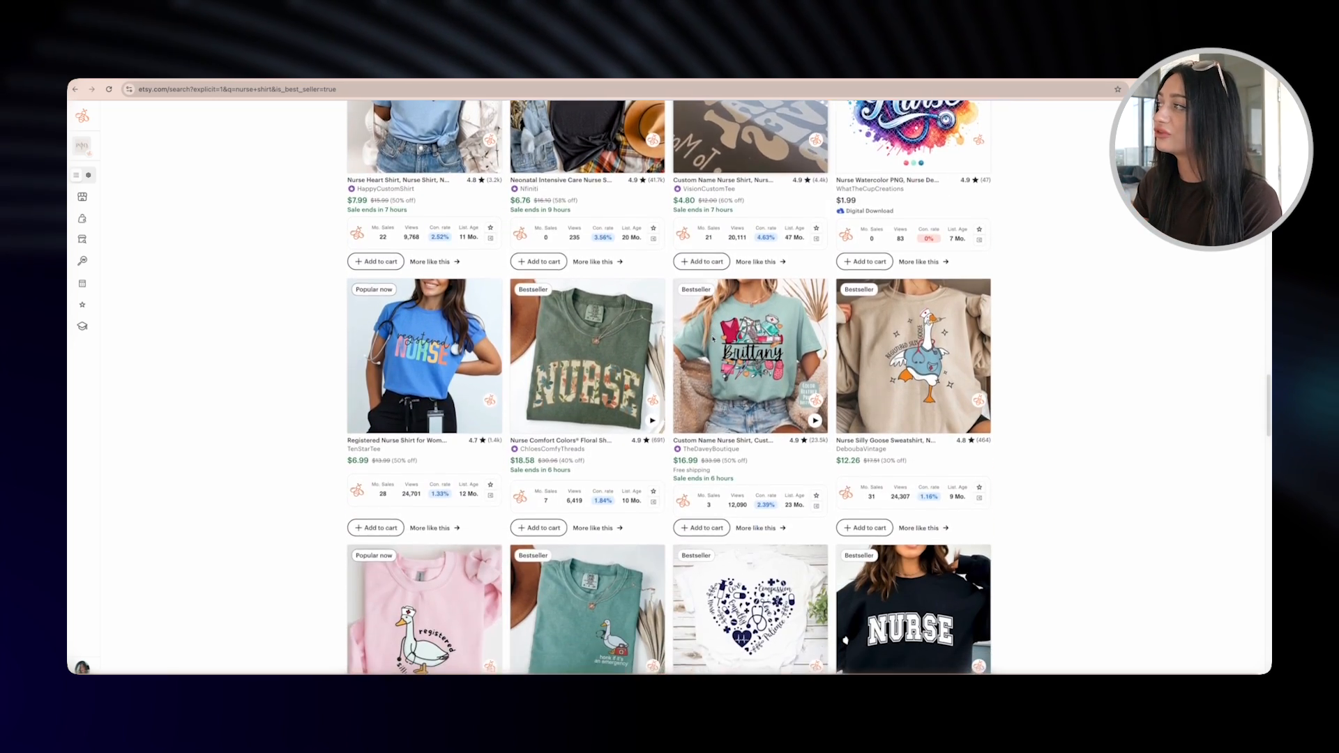
{"action": "scroll", "coordinate": [713, 340], "scroll_direction": "down", "scroll_amount": 1}
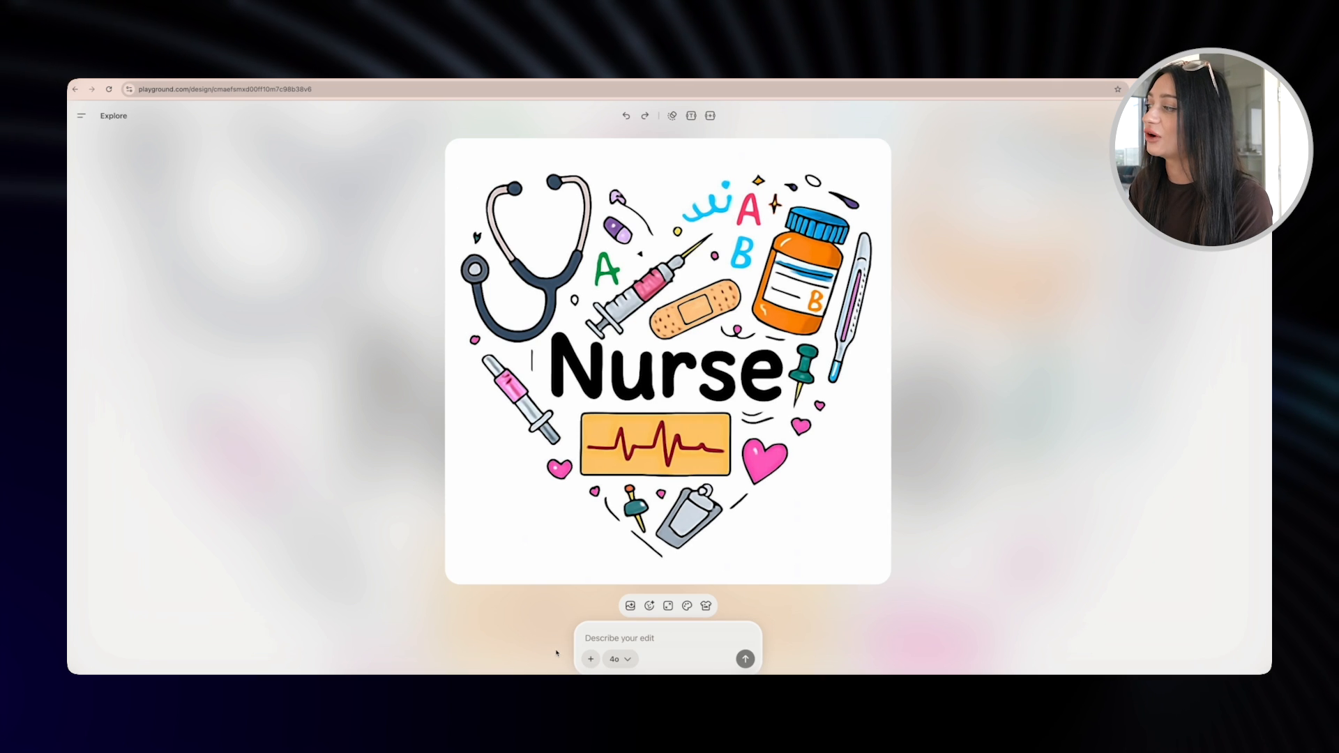
Step: Change the heart-shaped Nurse design in Playground to a floral look using a style template
{"action": "left_click", "coordinate": [631, 606]}
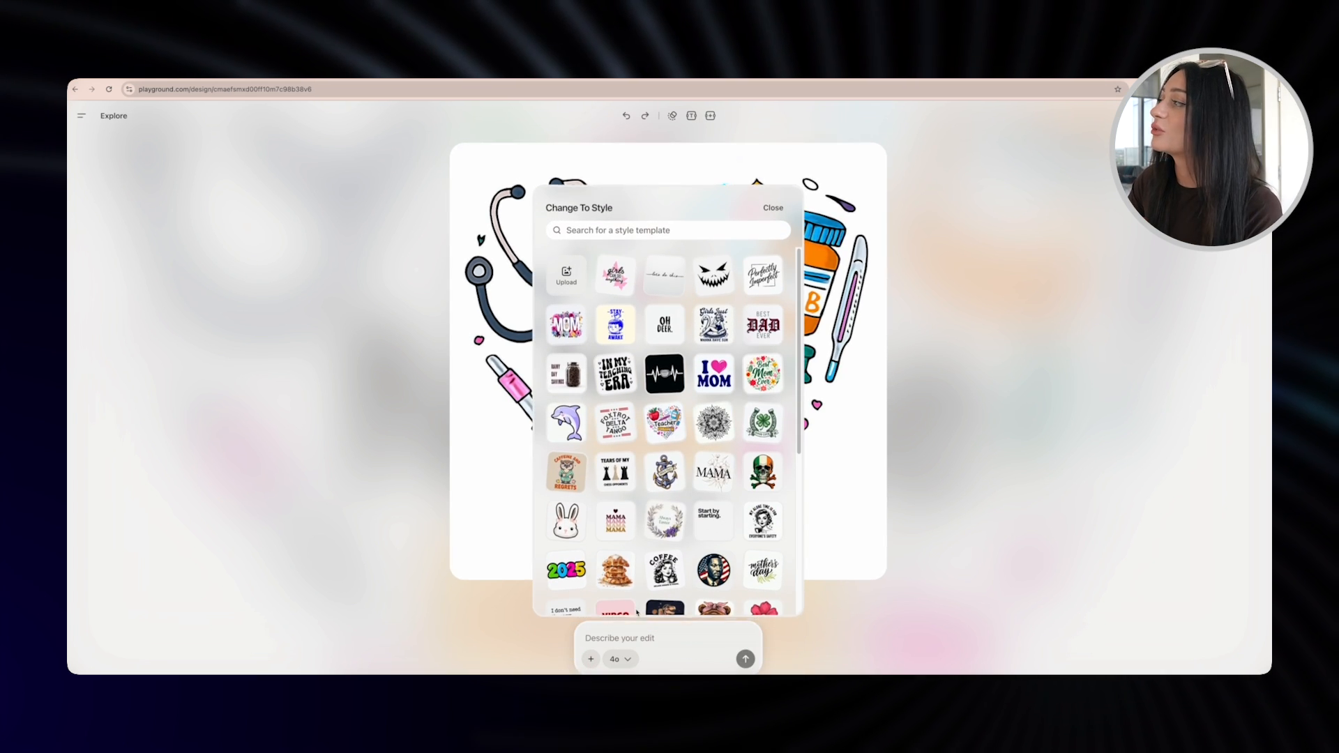
{"action": "mouse_move", "coordinate": [799, 362]}
{"action": "left_mouse_down"}
{"action": "mouse_move", "coordinate": [797, 451]}
{"action": "mouse_move", "coordinate": [798, 359]}
{"action": "left_mouse_up"}
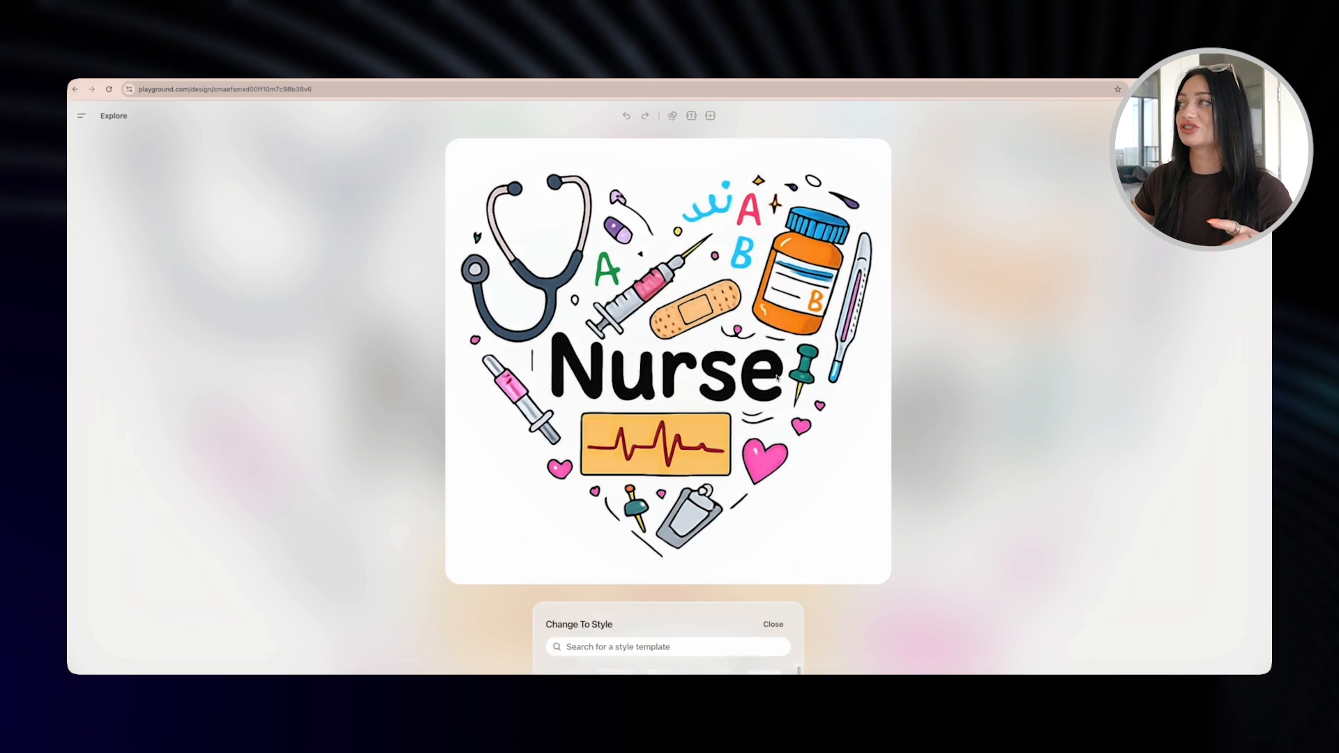
{"action": "left_click", "coordinate": [777, 377]}
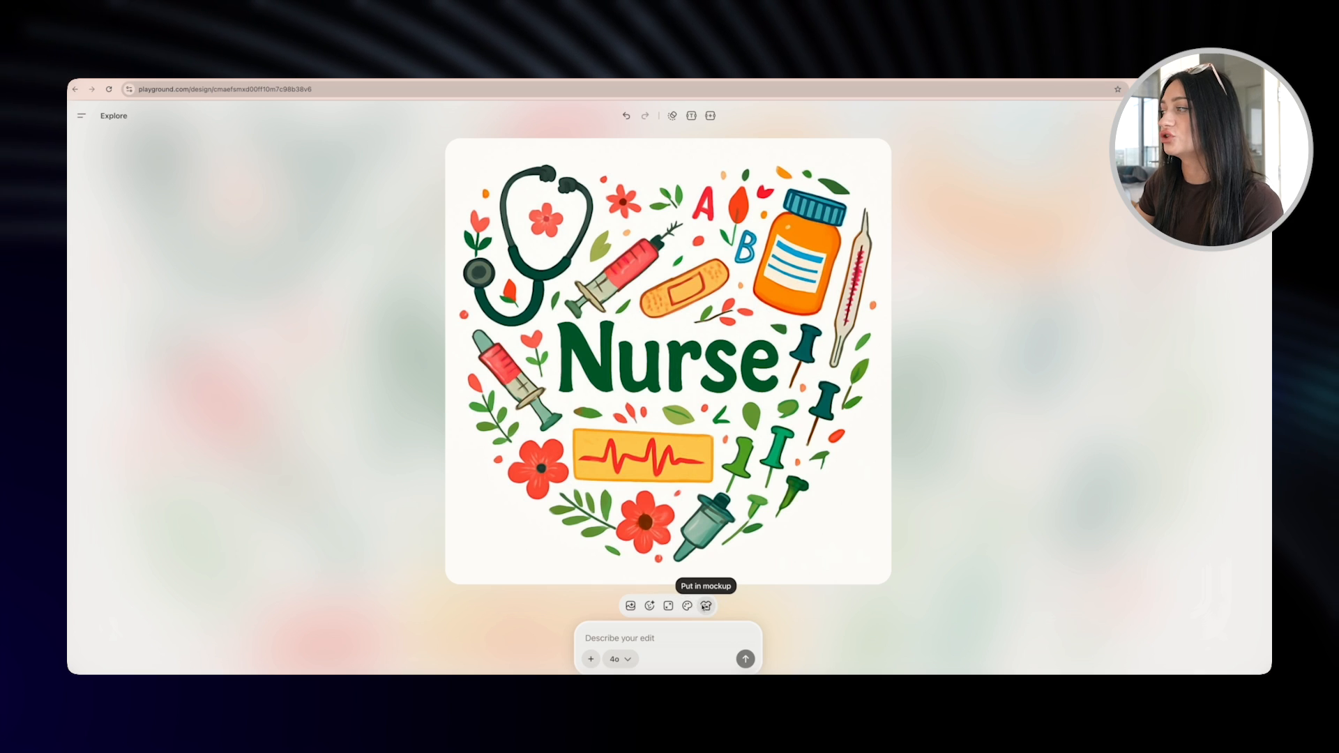
Step: Recolor the floral Nurse design with the Pastel Dreams preset palette
{"action": "left_click", "coordinate": [687, 605]}
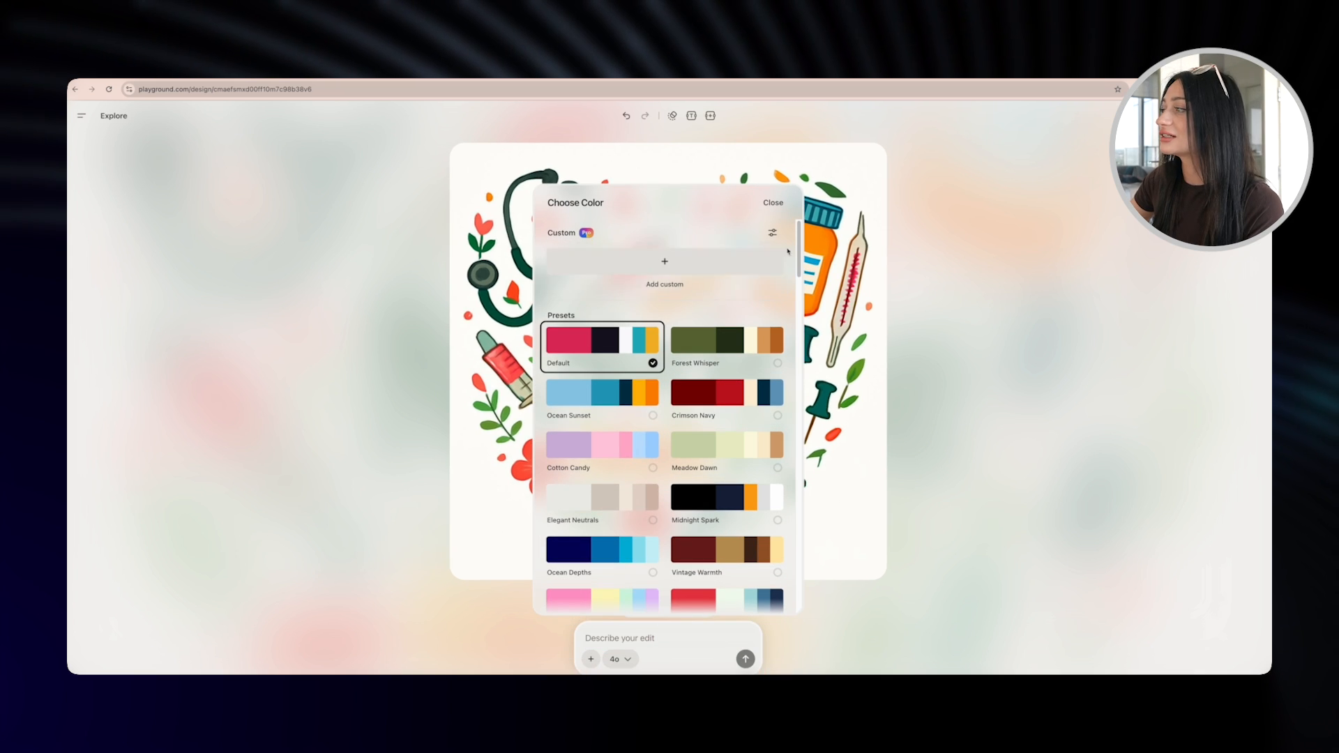
{"action": "scroll", "coordinate": [788, 251], "scroll_direction": "down", "scroll_amount": 5}
{"action": "scroll", "coordinate": [681, 281], "scroll_direction": "up", "scroll_amount": 5}
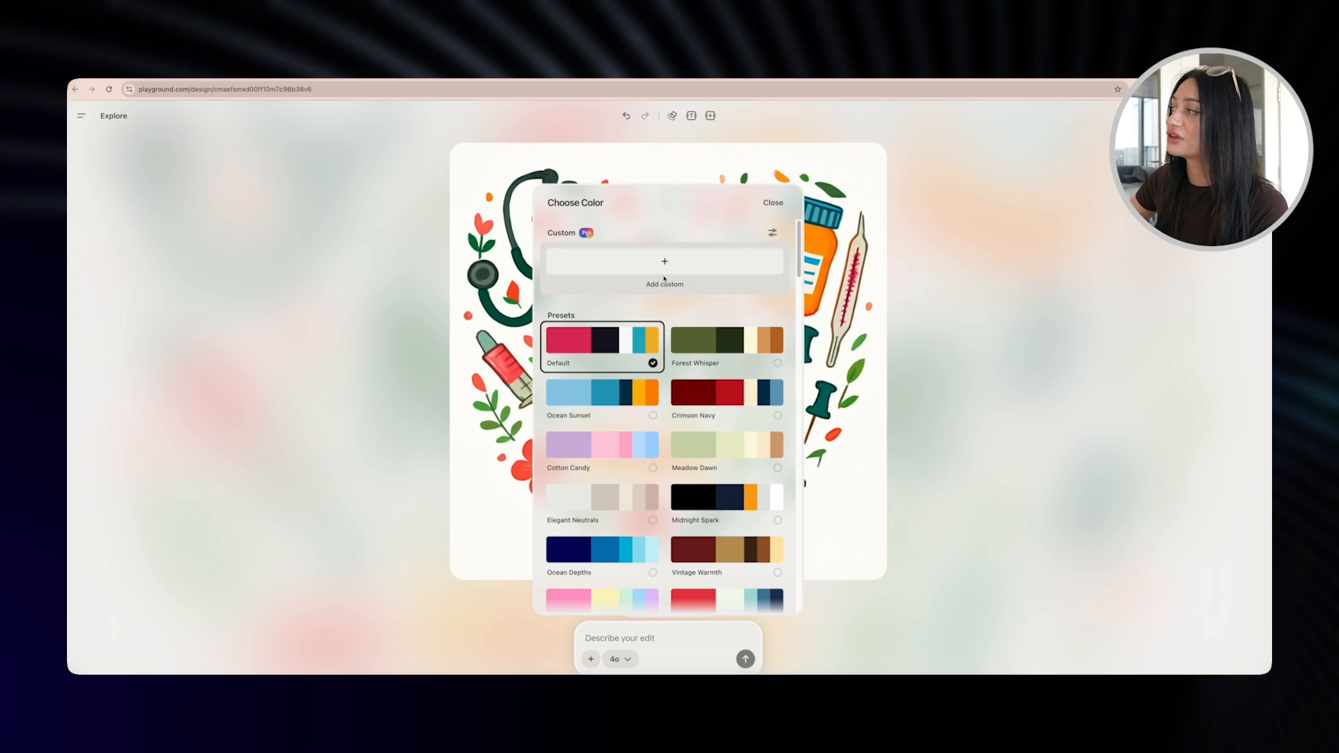
{"action": "scroll", "coordinate": [794, 293], "scroll_direction": "down", "scroll_amount": 4}
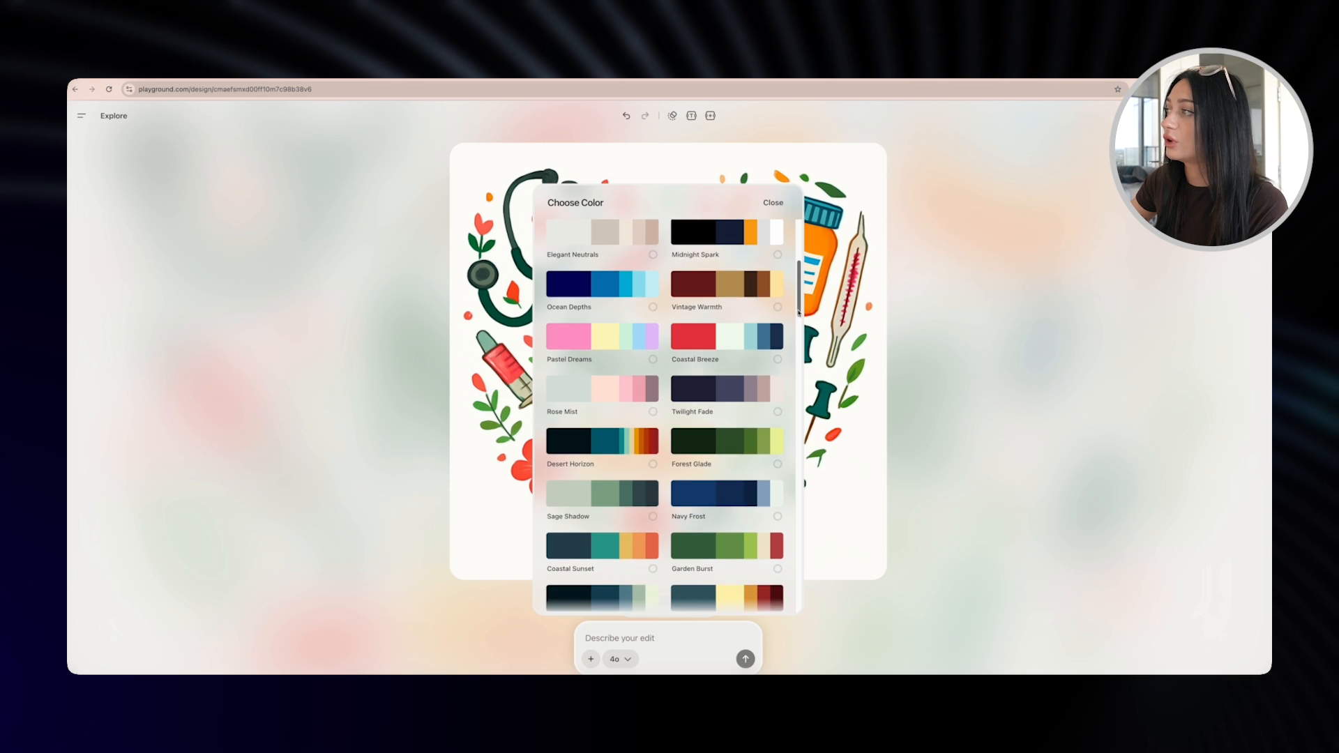
{"action": "scroll", "coordinate": [795, 313], "scroll_direction": "down", "scroll_amount": 1}
{"action": "left_click", "coordinate": [621, 316]}
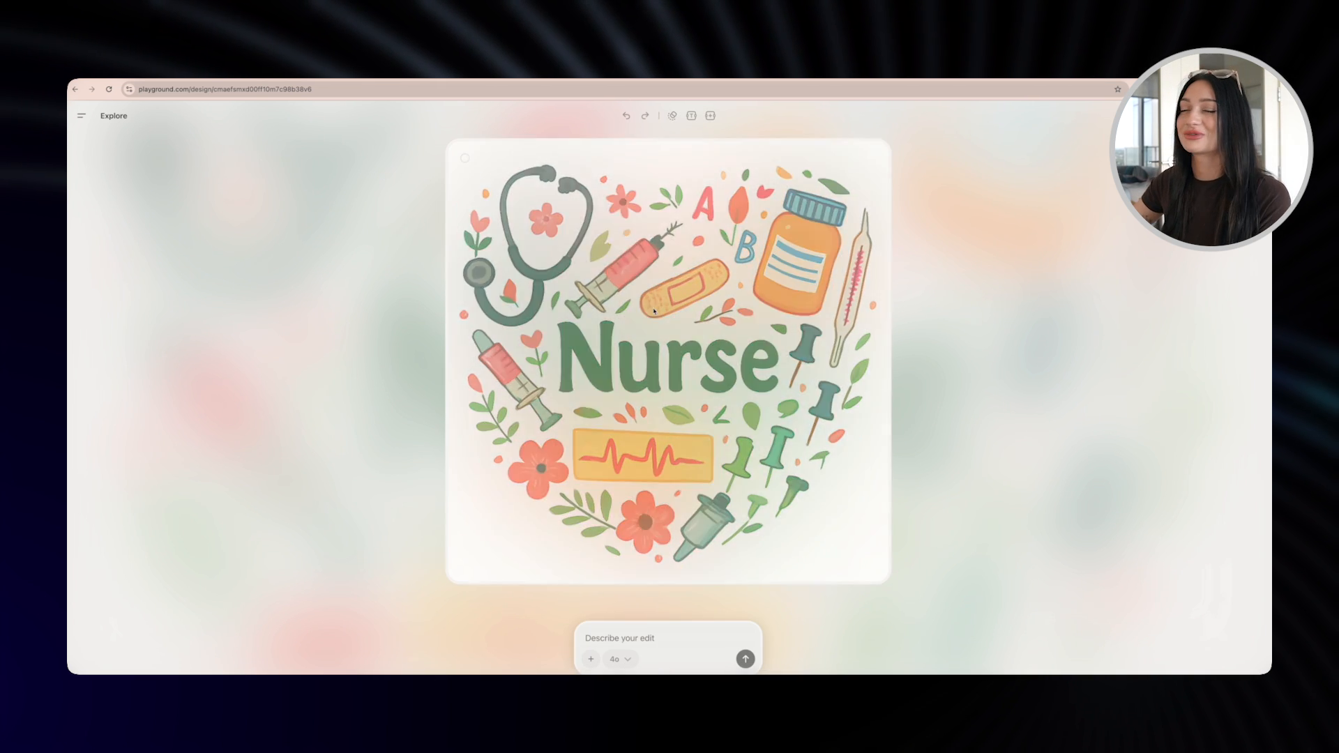
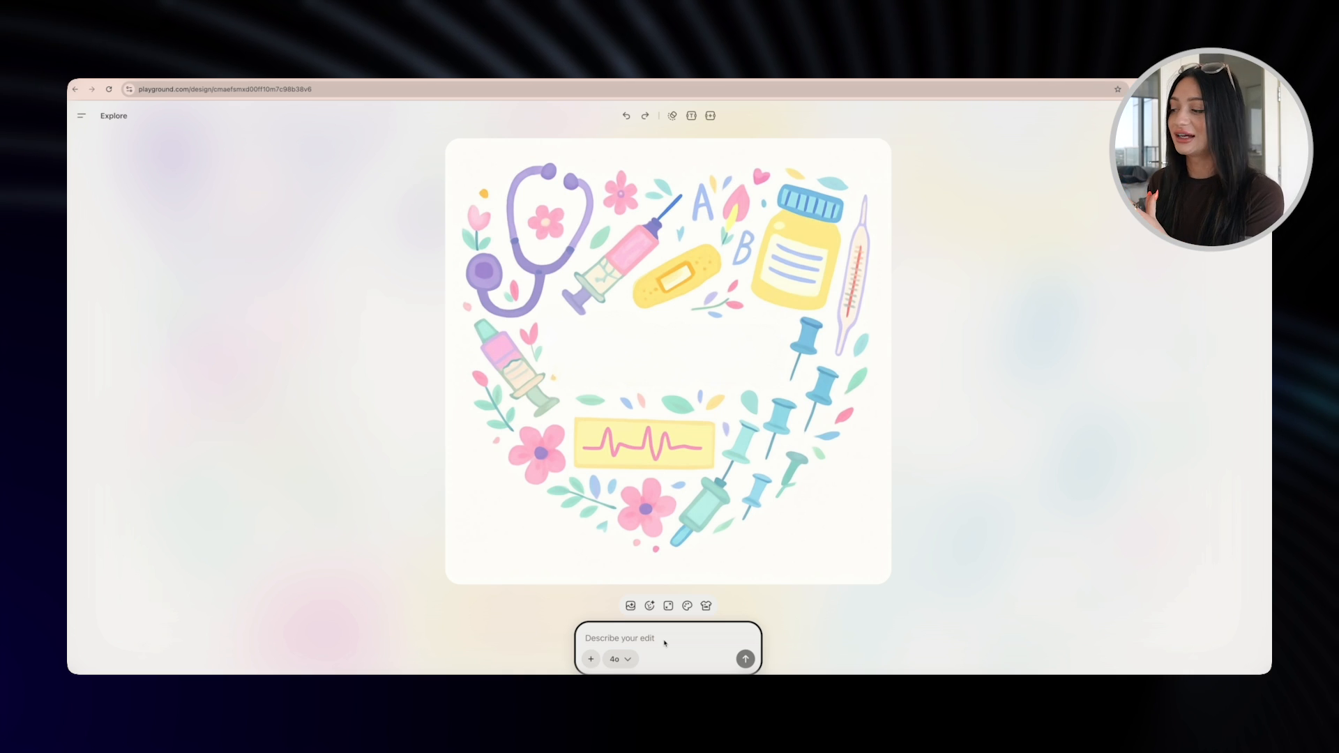
Step: Submit the edit prompt "add a cute dinosaur" for the pastel heart design without text, using the 4o model
{"action": "type", "text": "a"}
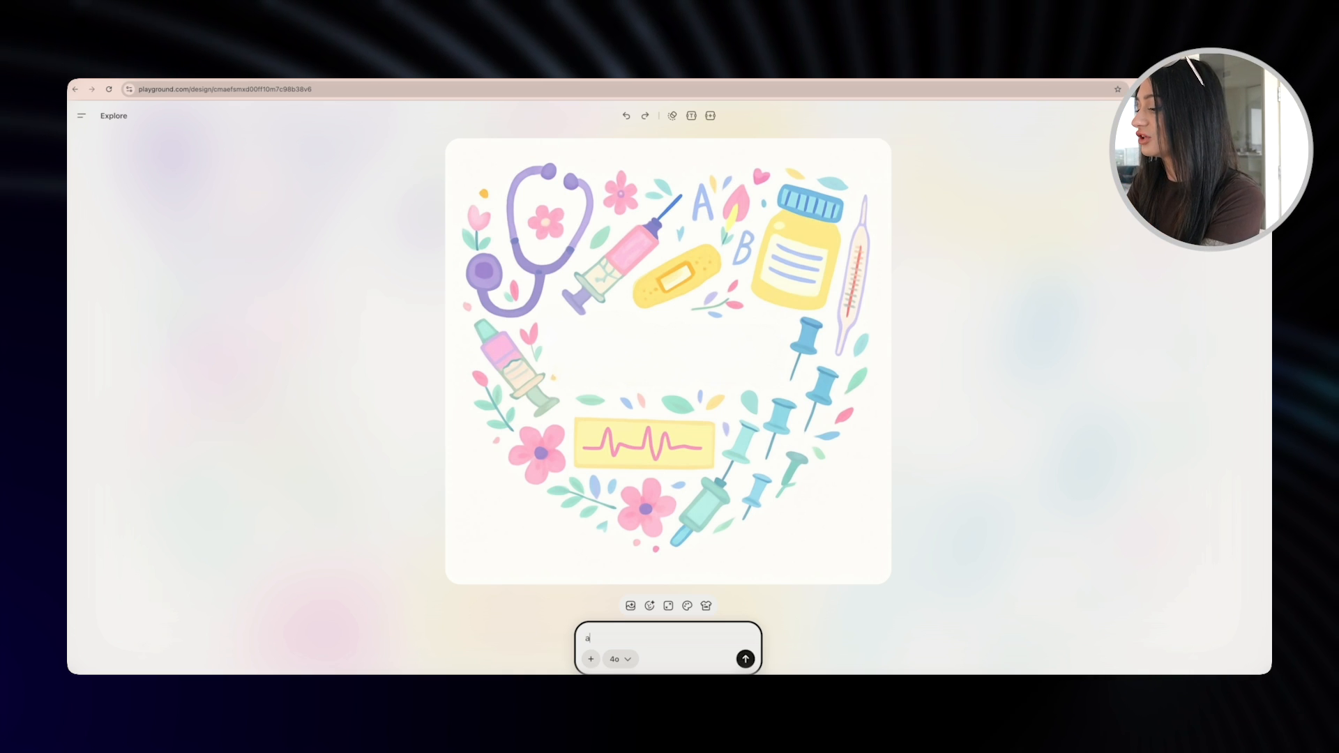
{"action": "type", "text": "dd a cute dinosaur"}
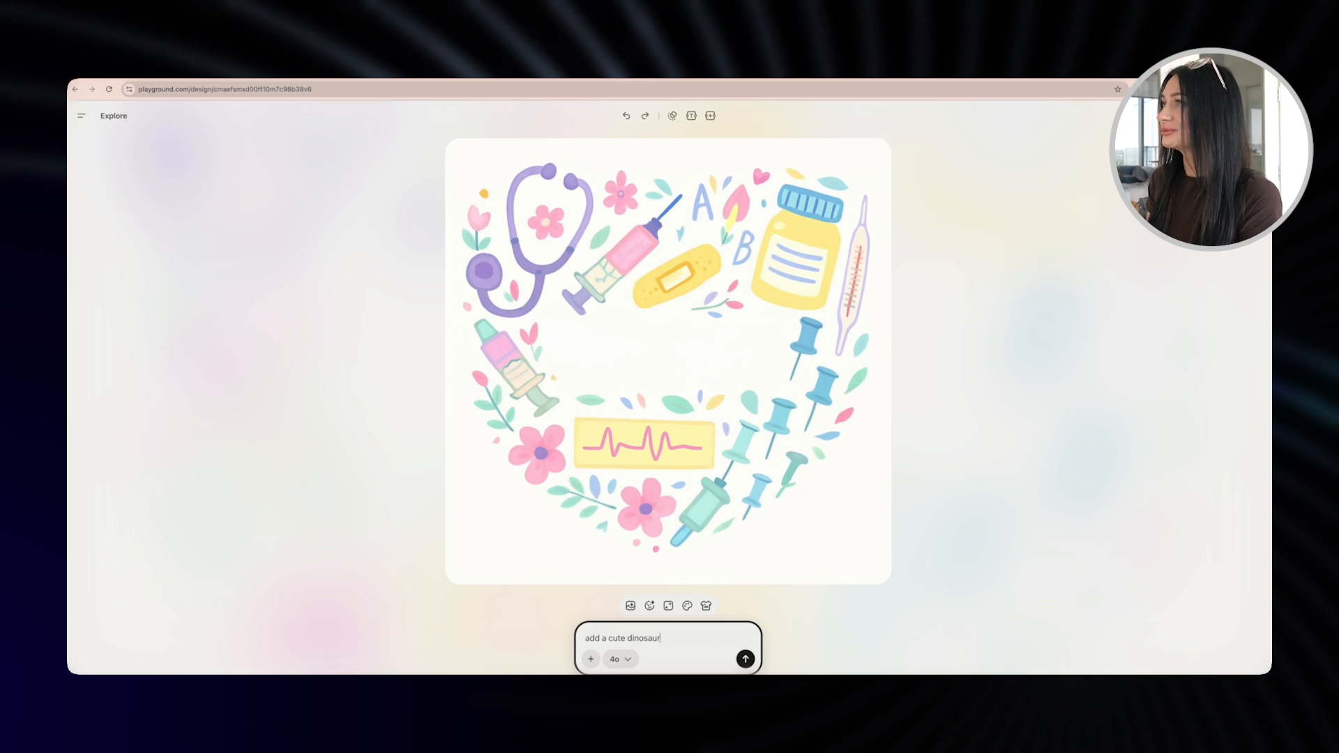
{"action": "key", "text": "Return"}
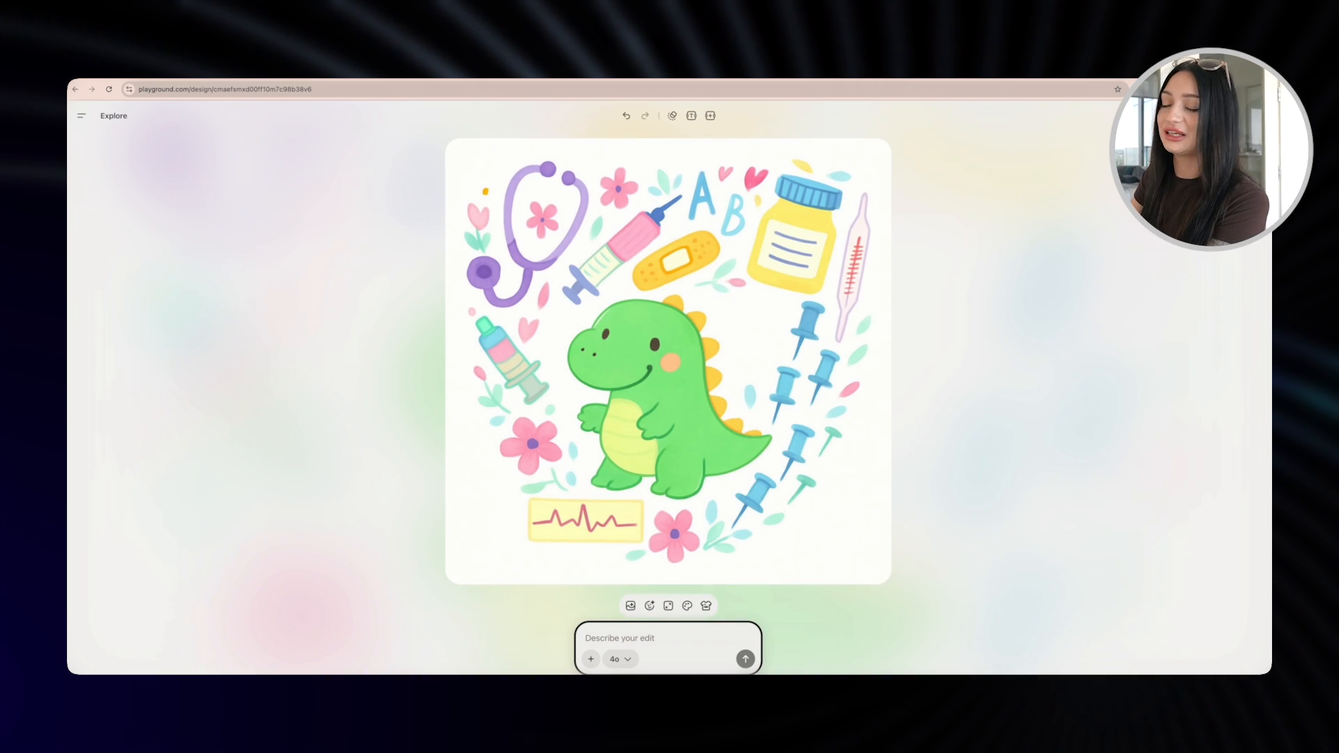
Step: Submit an edit prompt that adds the text "pediatric nurse" to the dinosaur design
{"action": "type", "text": "add th"}
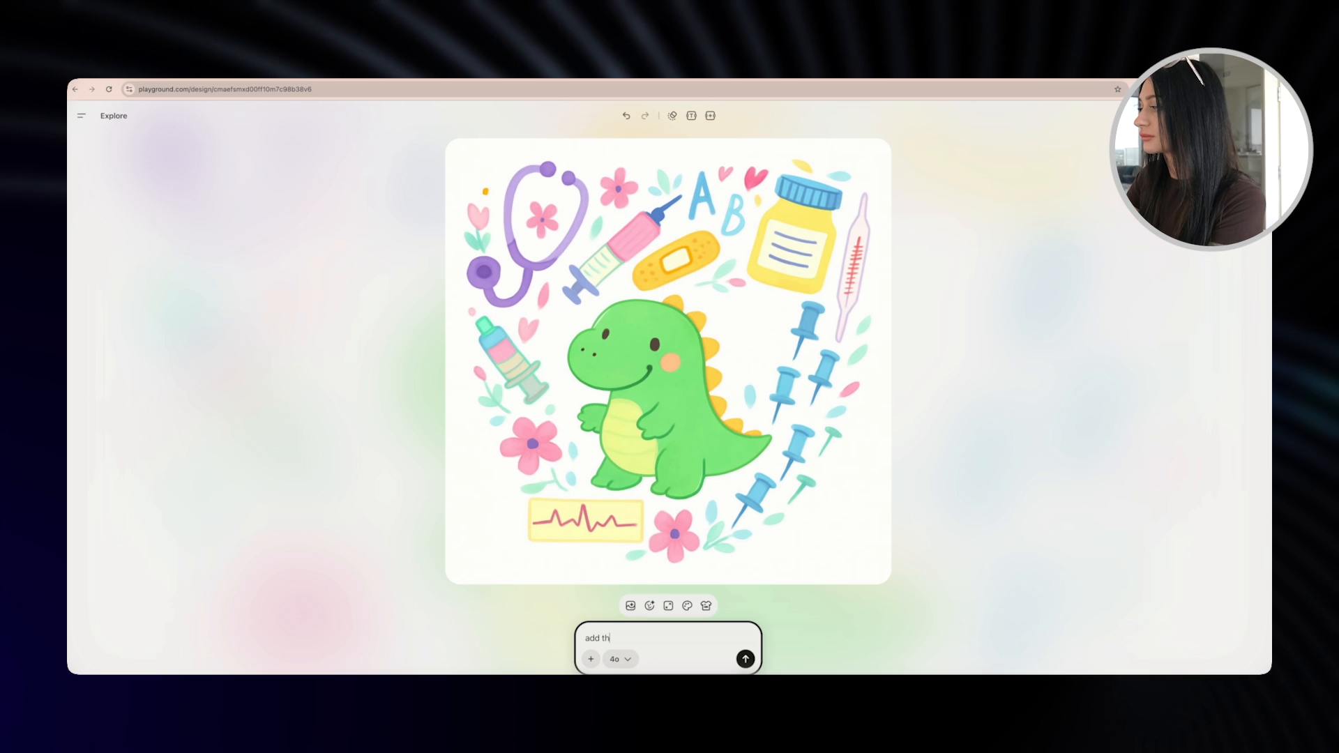
{"action": "type", "text": "e text \"pediatr"}
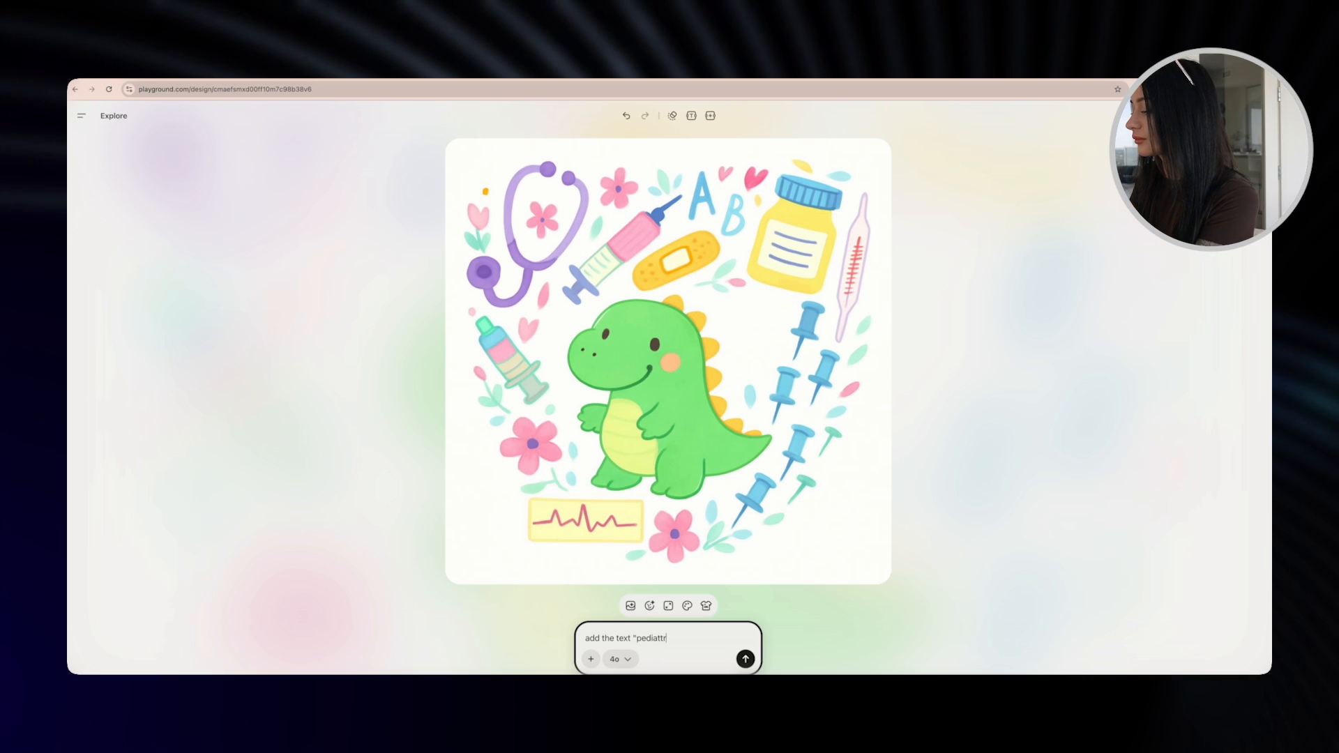
{"action": "type", "text": "ic nurse\""}
{"action": "key", "text": "Return"}
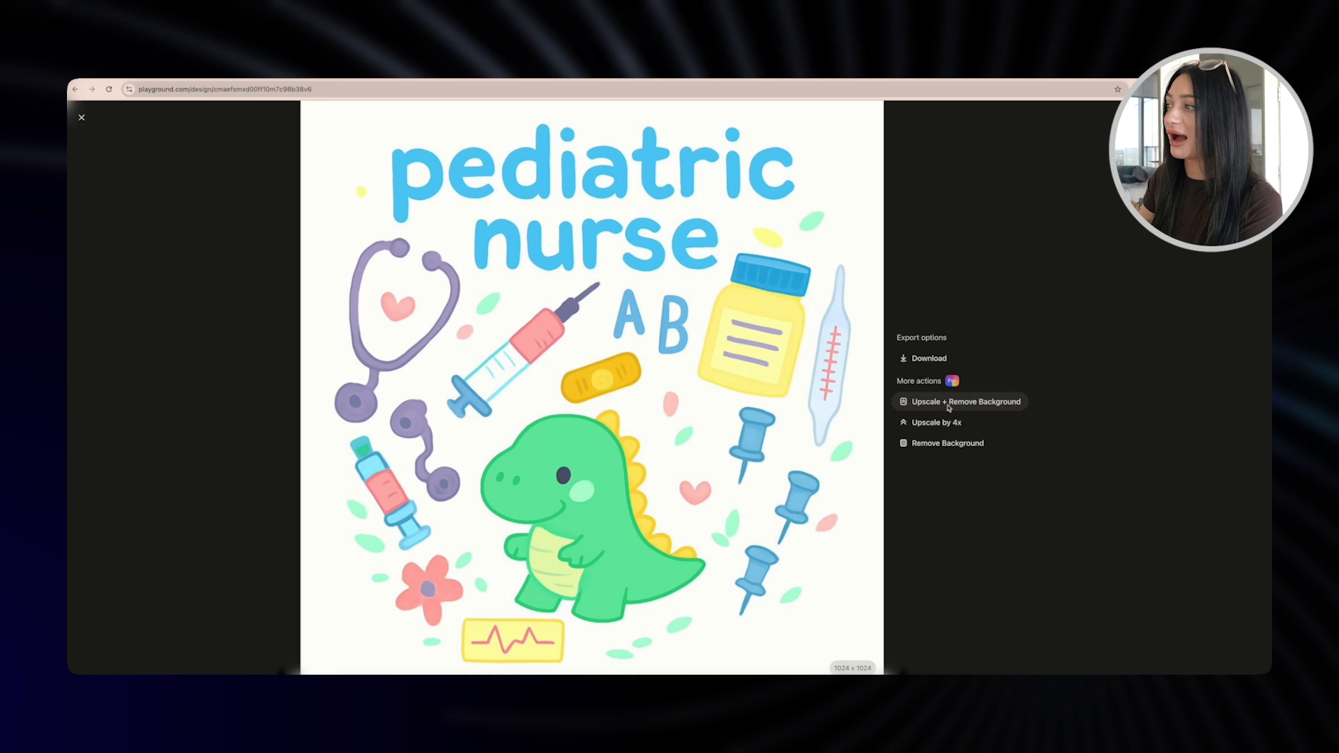
Step: Export the pediatric nurse dinosaur design and the textless pastel heart design, each upscaled with its background removed
{"action": "left_click", "coordinate": [968, 404]}
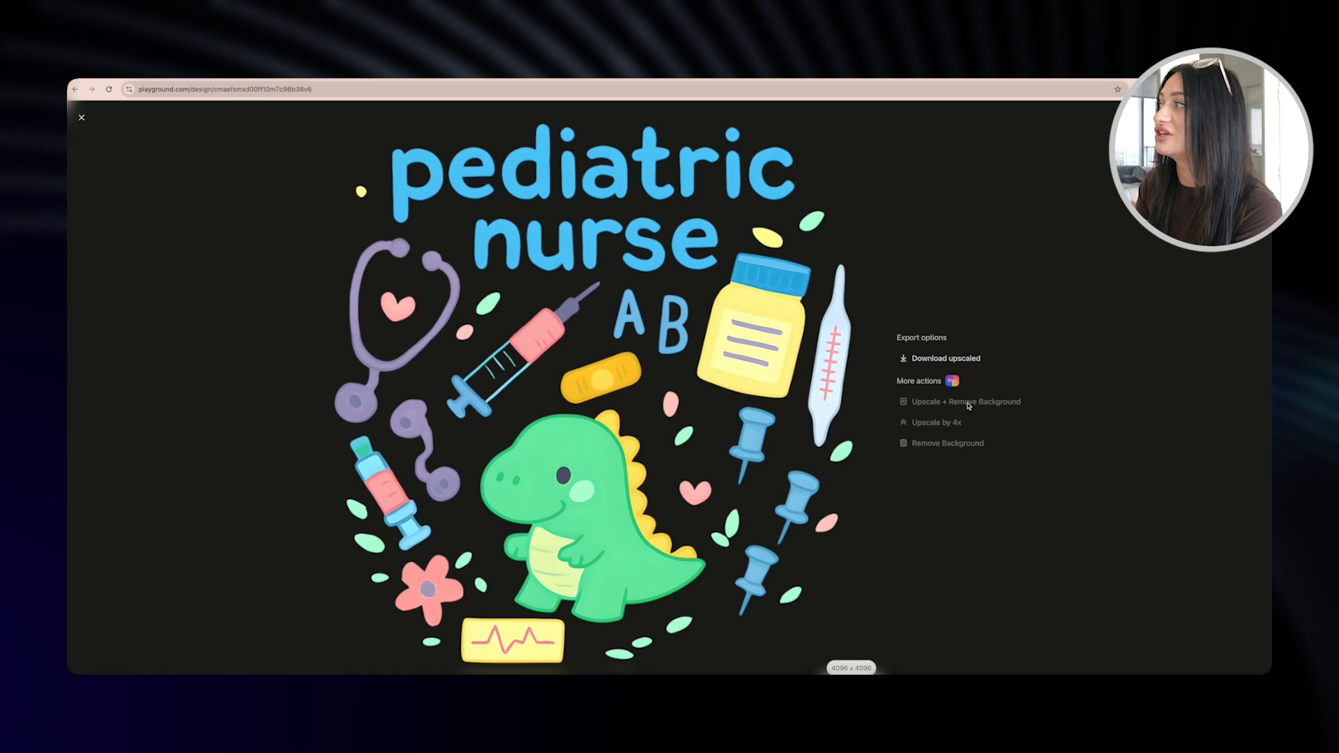
{"action": "left_click", "coordinate": [946, 358]}
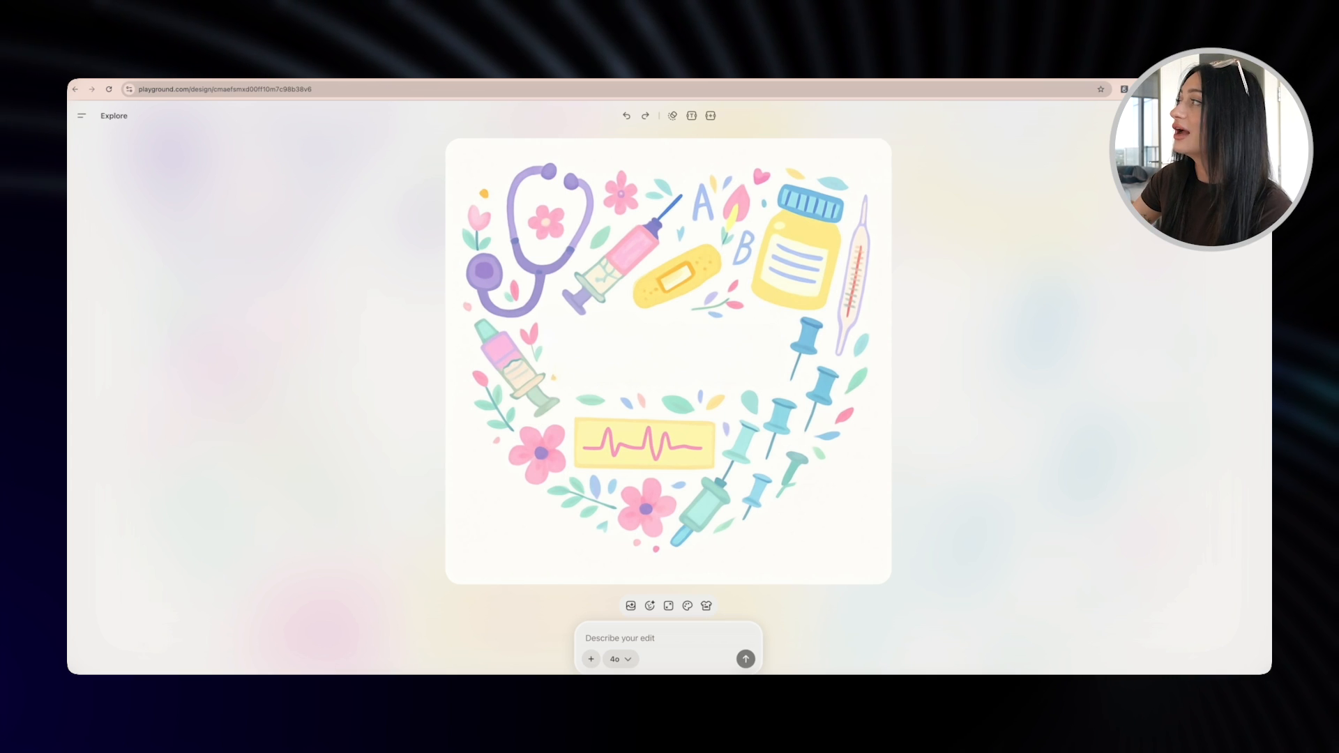
{"action": "left_click", "coordinate": [710, 115]}
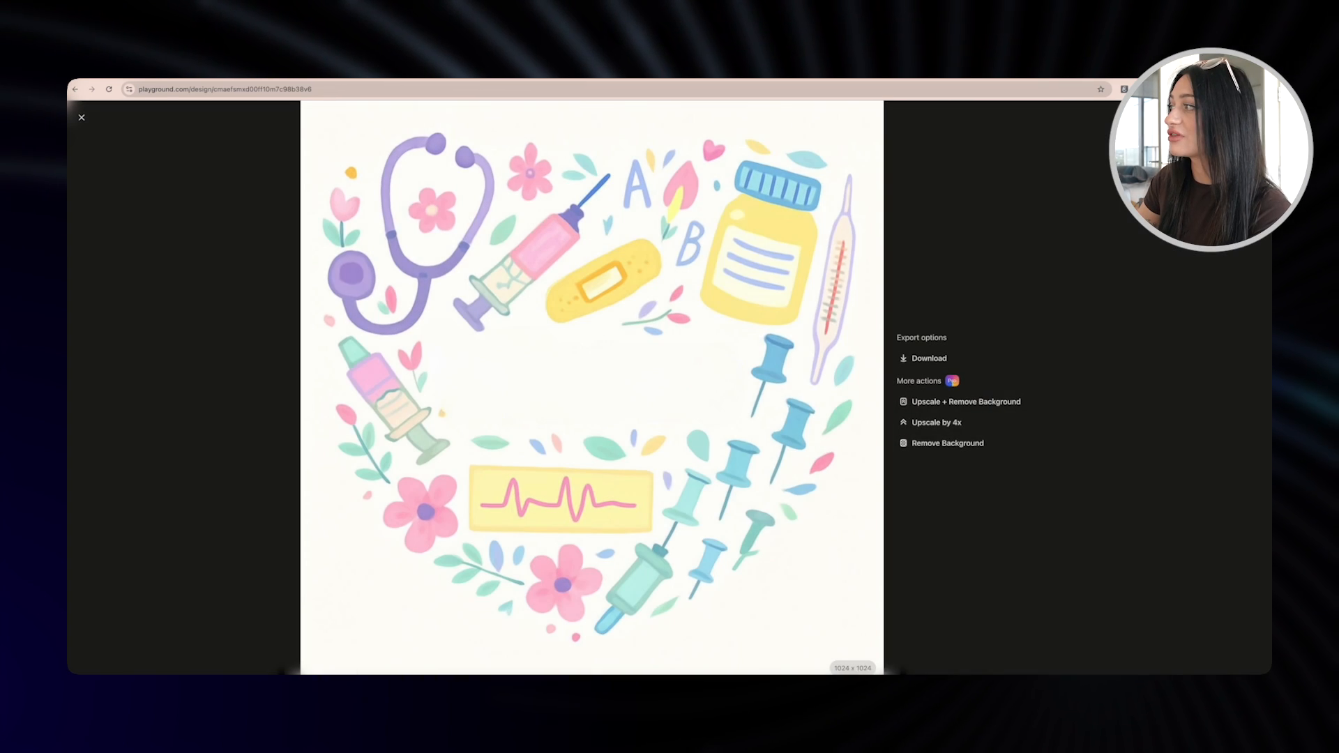
{"action": "left_click", "coordinate": [945, 412]}
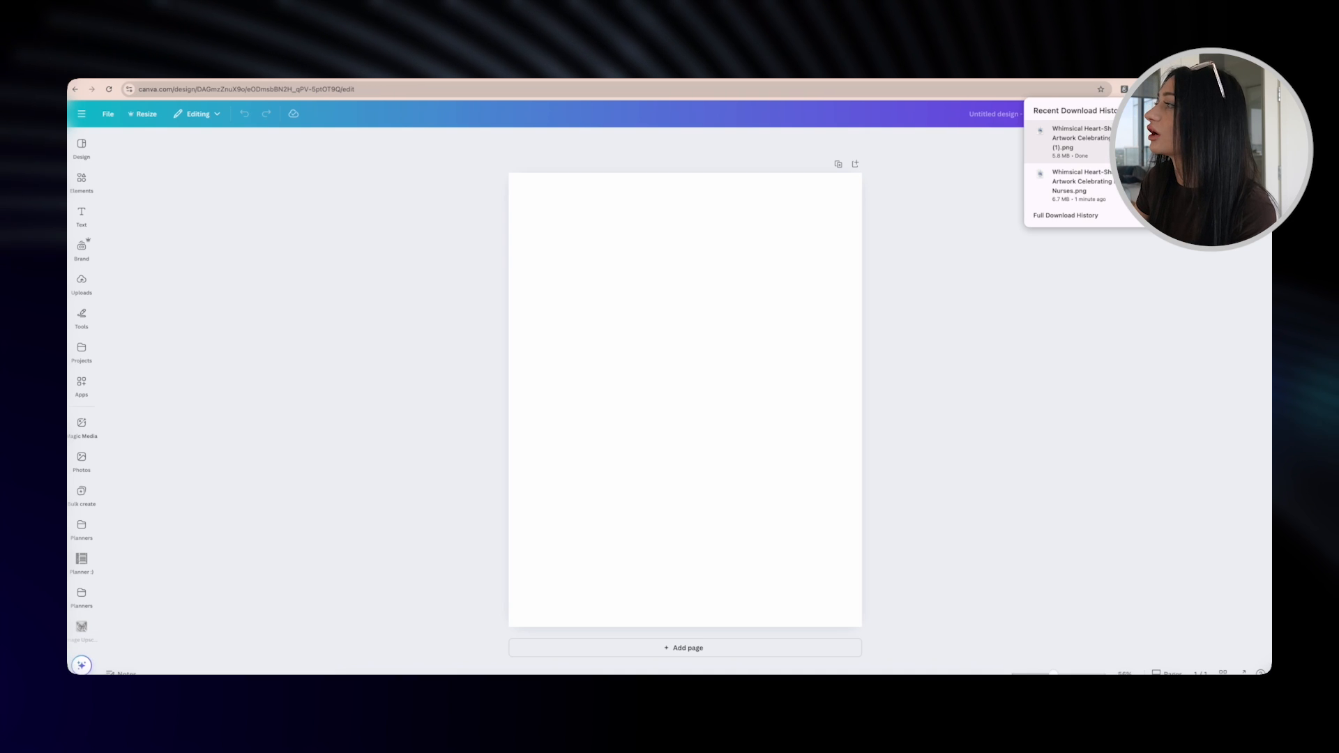
Step: Switch to Canva, place the downloaded heart artwork on the blank T-shirt page and scale it to nearly the page width
{"action": "left_click_drag", "start_coordinate": [1074, 182], "coordinate": [726, 299]}
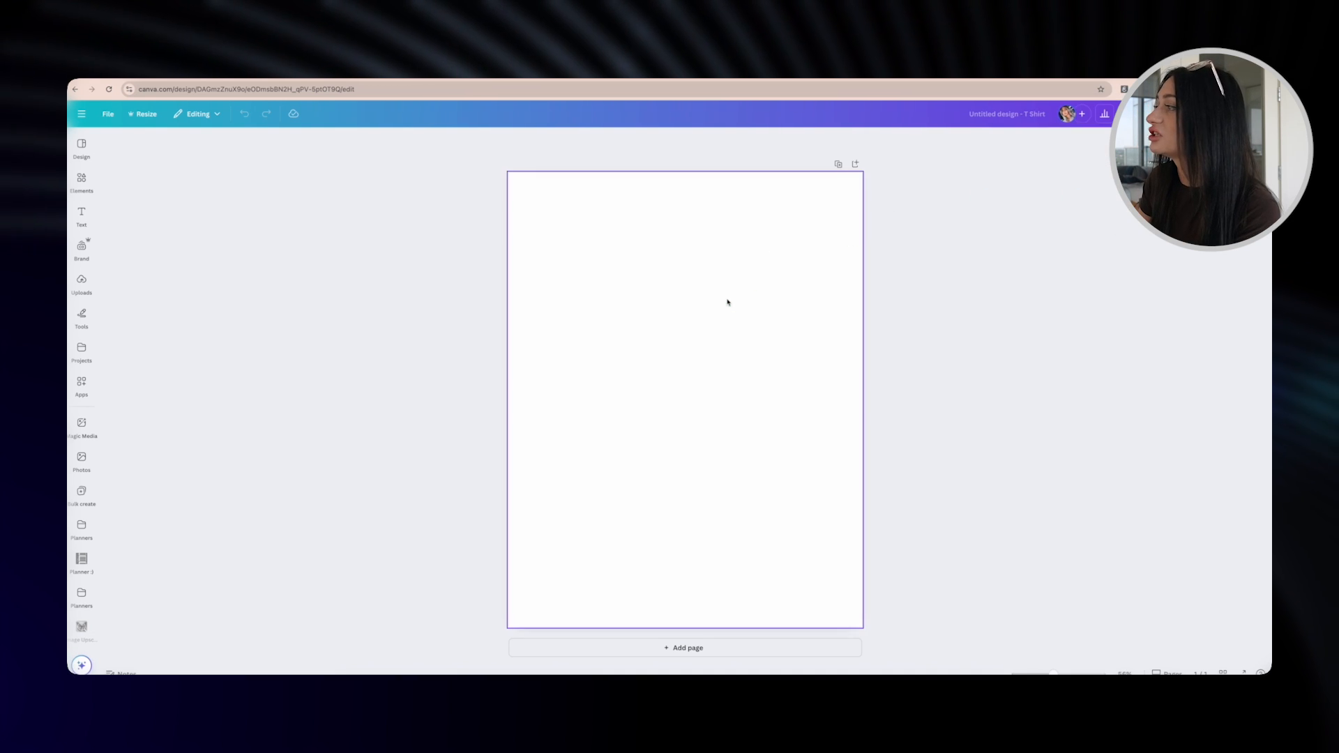
{"action": "left_click_drag", "start_coordinate": [795, 511], "coordinate": [930, 637]}
{"action": "left_click_drag", "start_coordinate": [736, 435], "coordinate": [669, 366]}
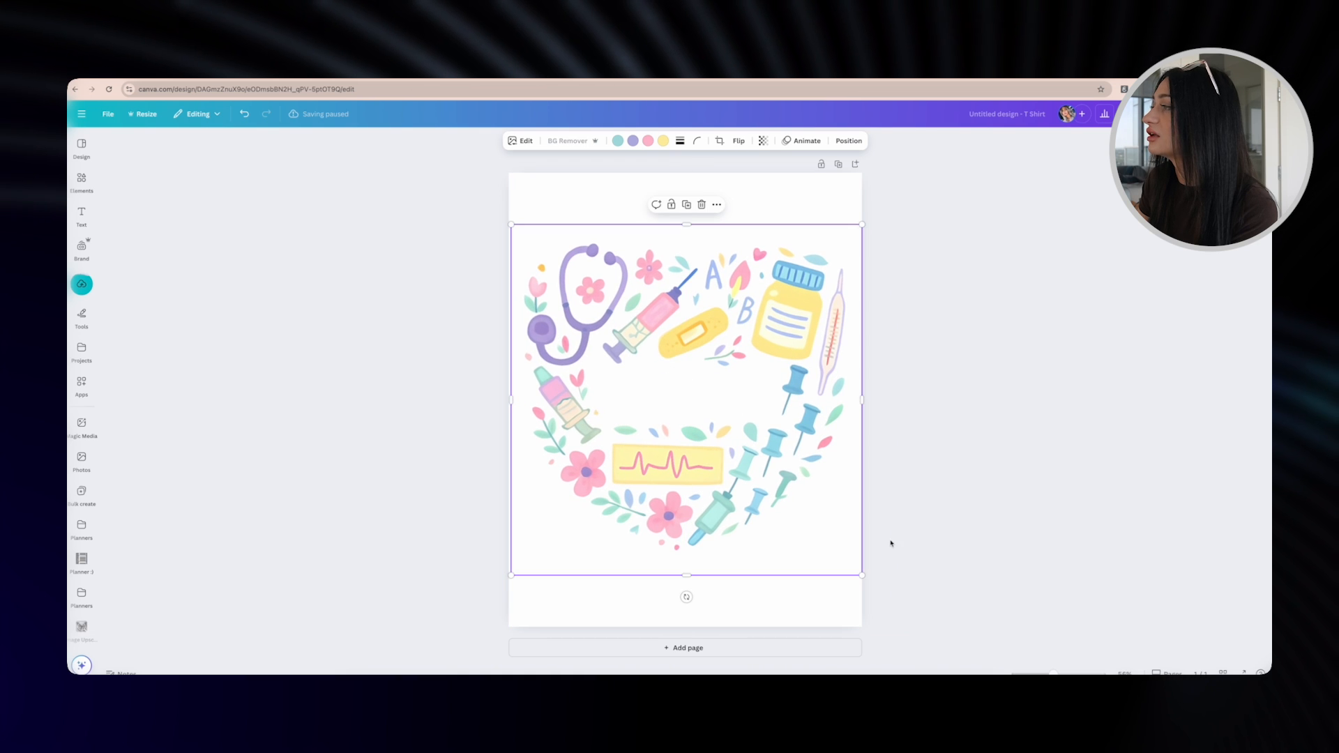
{"action": "left_click_drag", "start_coordinate": [862, 575], "coordinate": [802, 535]}
{"action": "left_click_drag", "start_coordinate": [767, 488], "coordinate": [719, 432]}
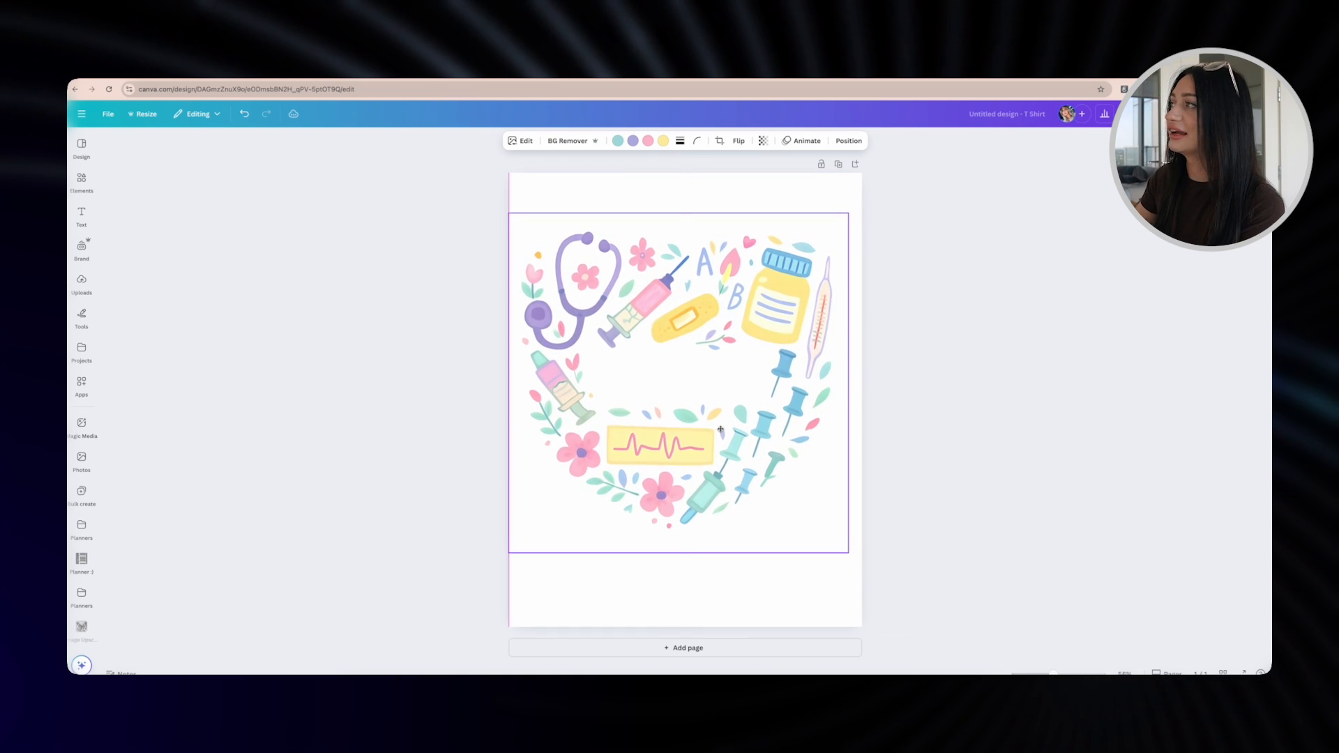
Step: Try recoloring the artwork's purple parts with the brand palette's green, and undo the color change
{"action": "left_click", "coordinate": [633, 142]}
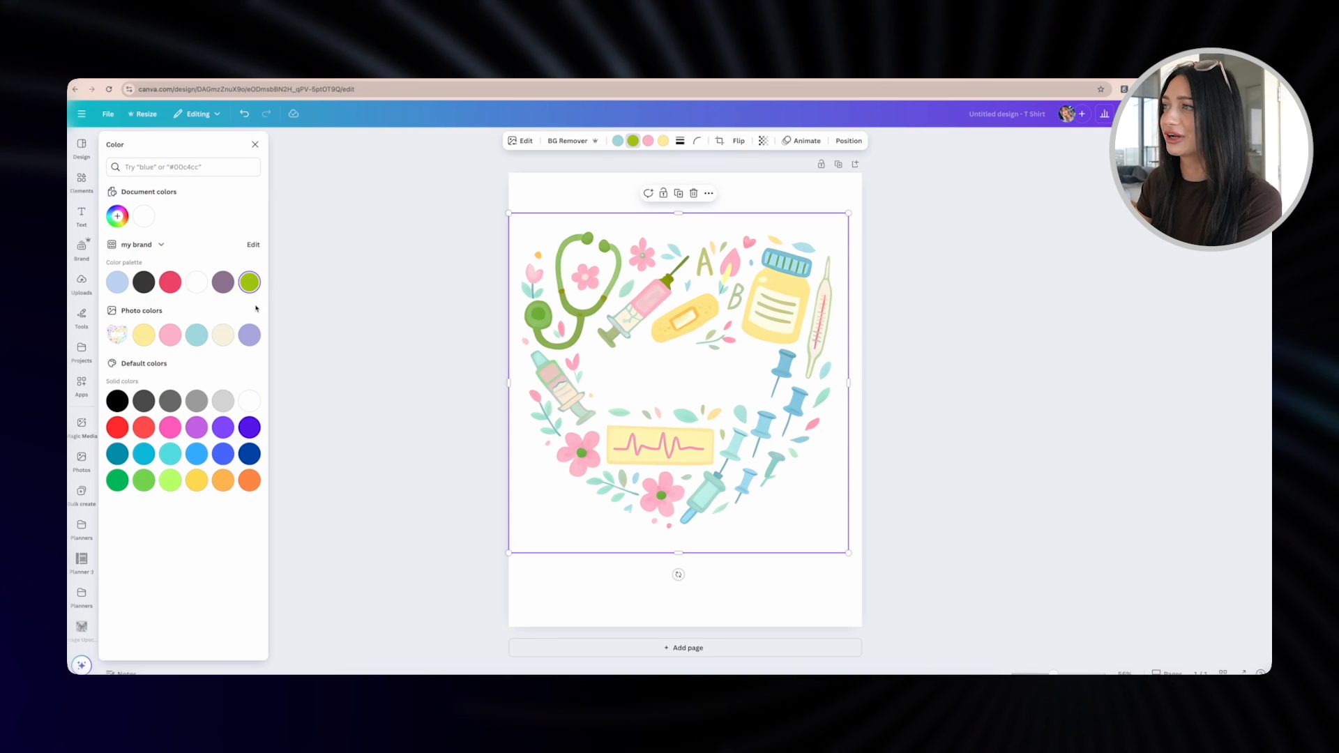
{"action": "left_click", "coordinate": [249, 282]}
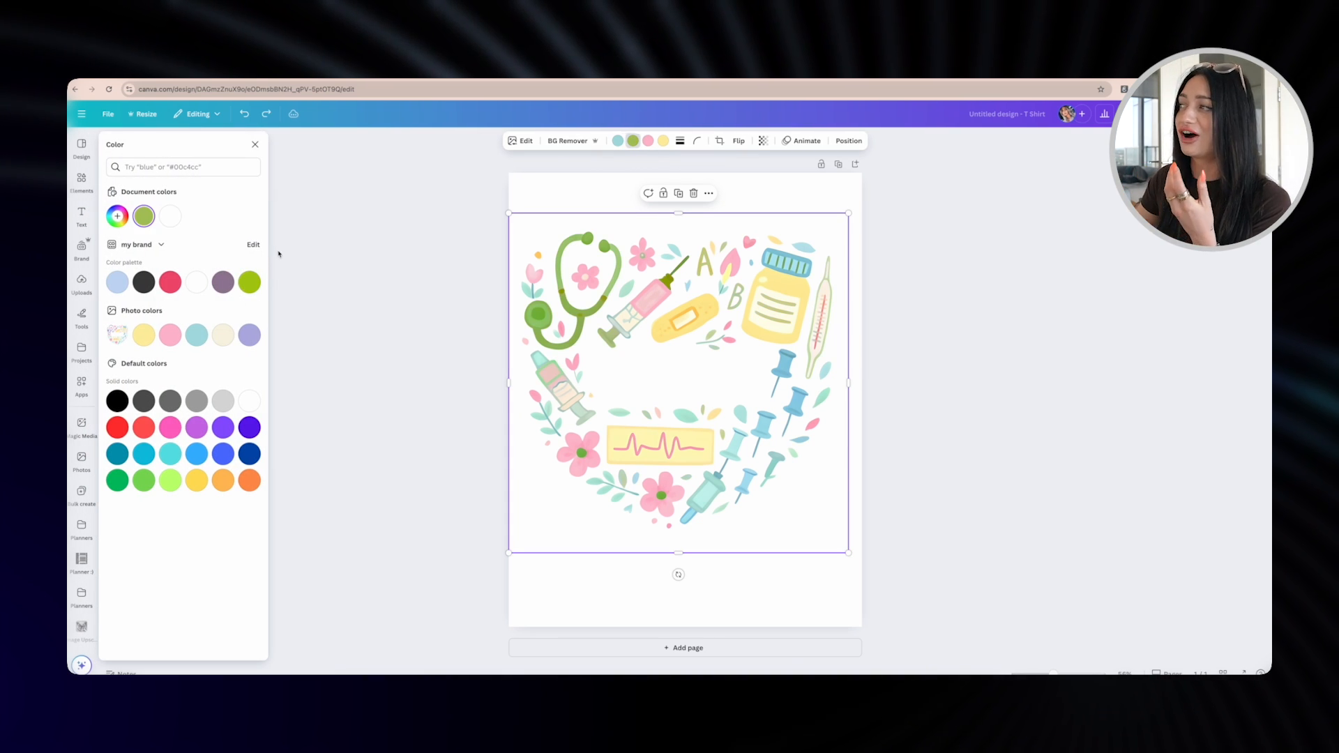
{"action": "key", "text": "Escape"}
{"action": "left_click", "coordinate": [245, 115]}
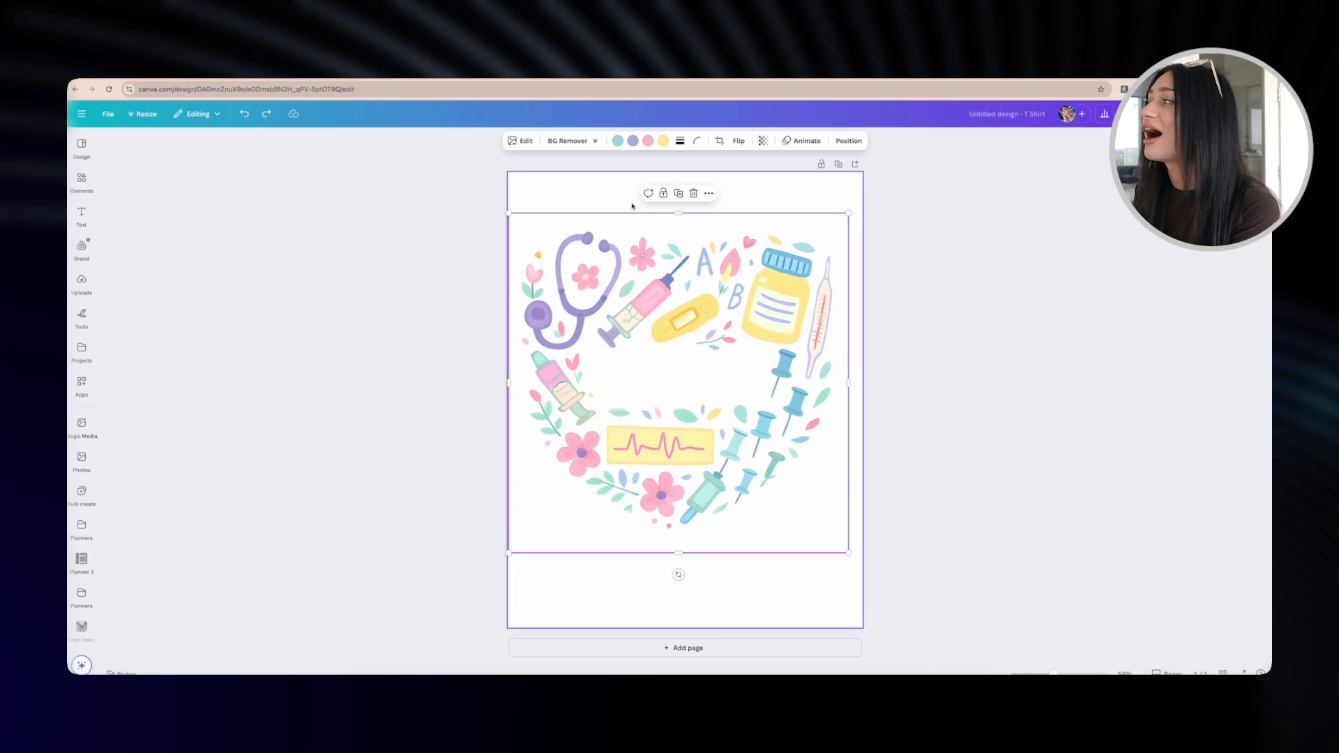
Step: Center the heart artwork on the T-shirt page and deselect it
{"action": "left_click_drag", "start_coordinate": [669, 275], "coordinate": [677, 288]}
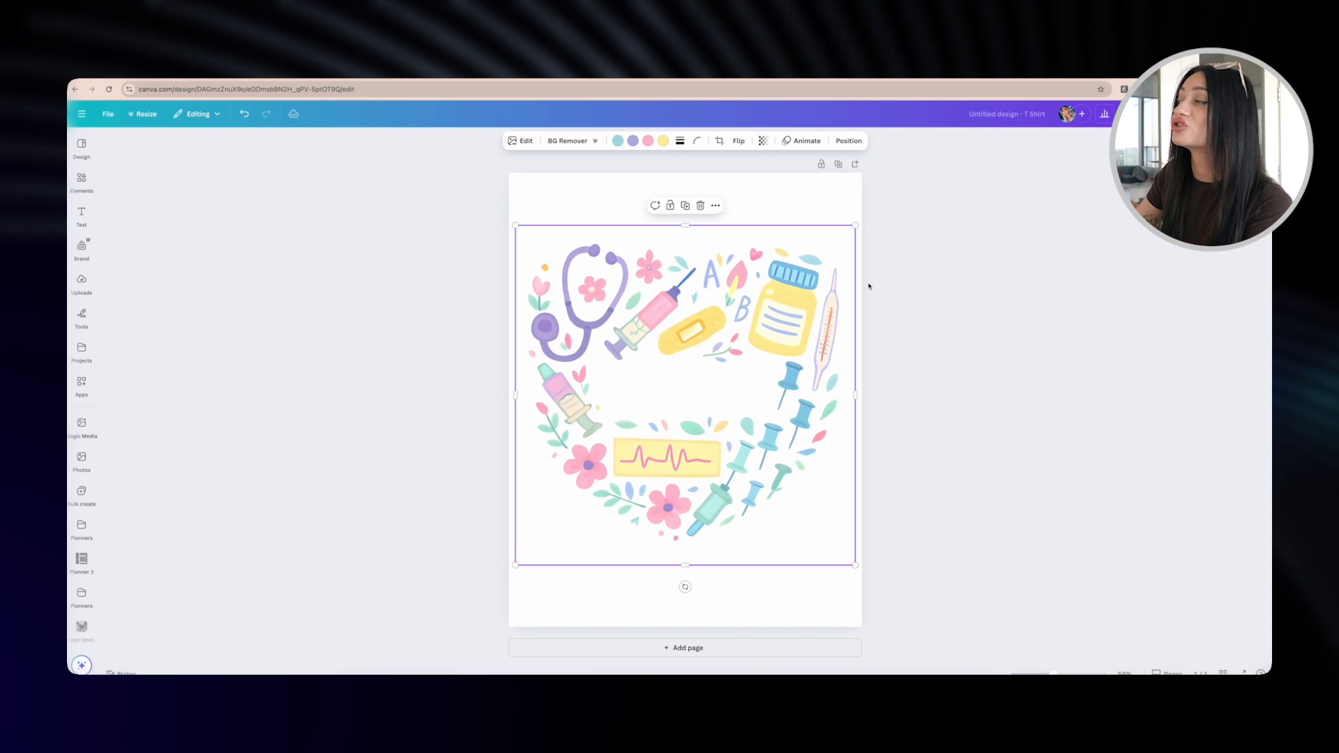
{"action": "left_click", "coordinate": [889, 316]}
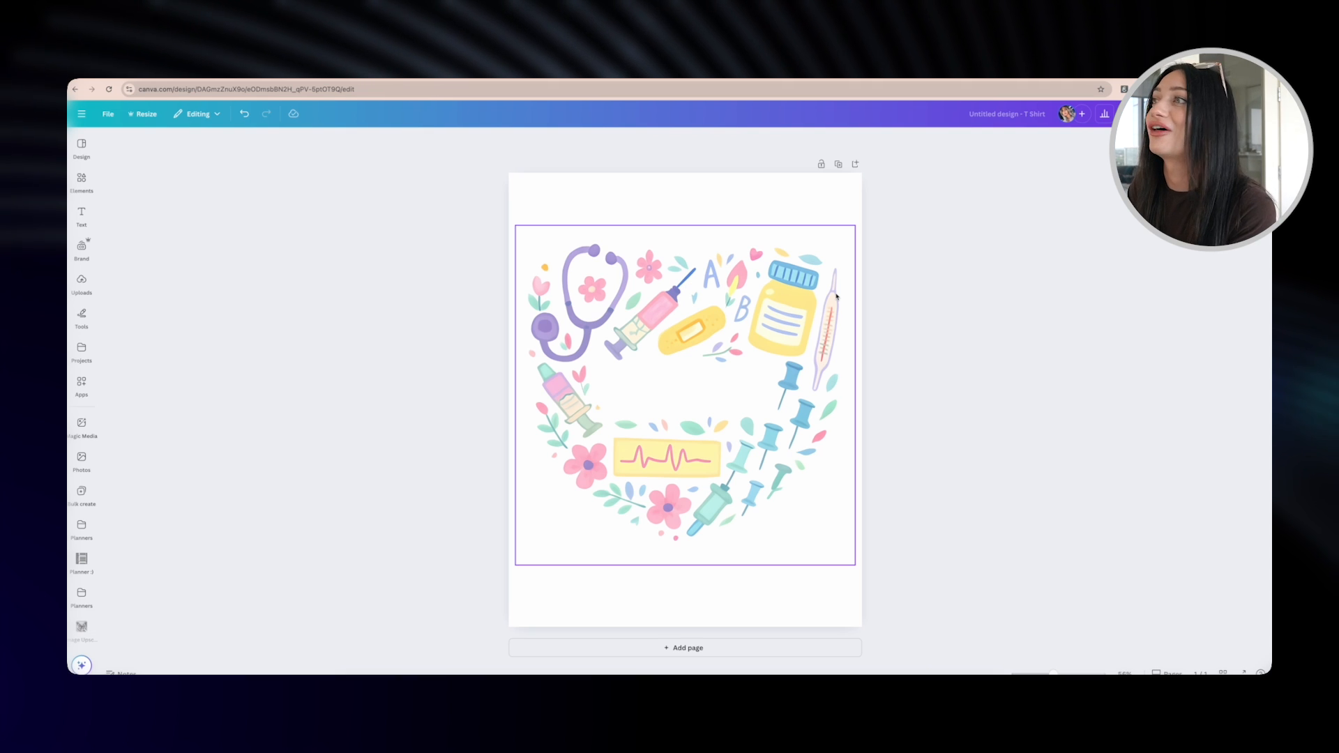
{"action": "left_click", "coordinate": [774, 211]}
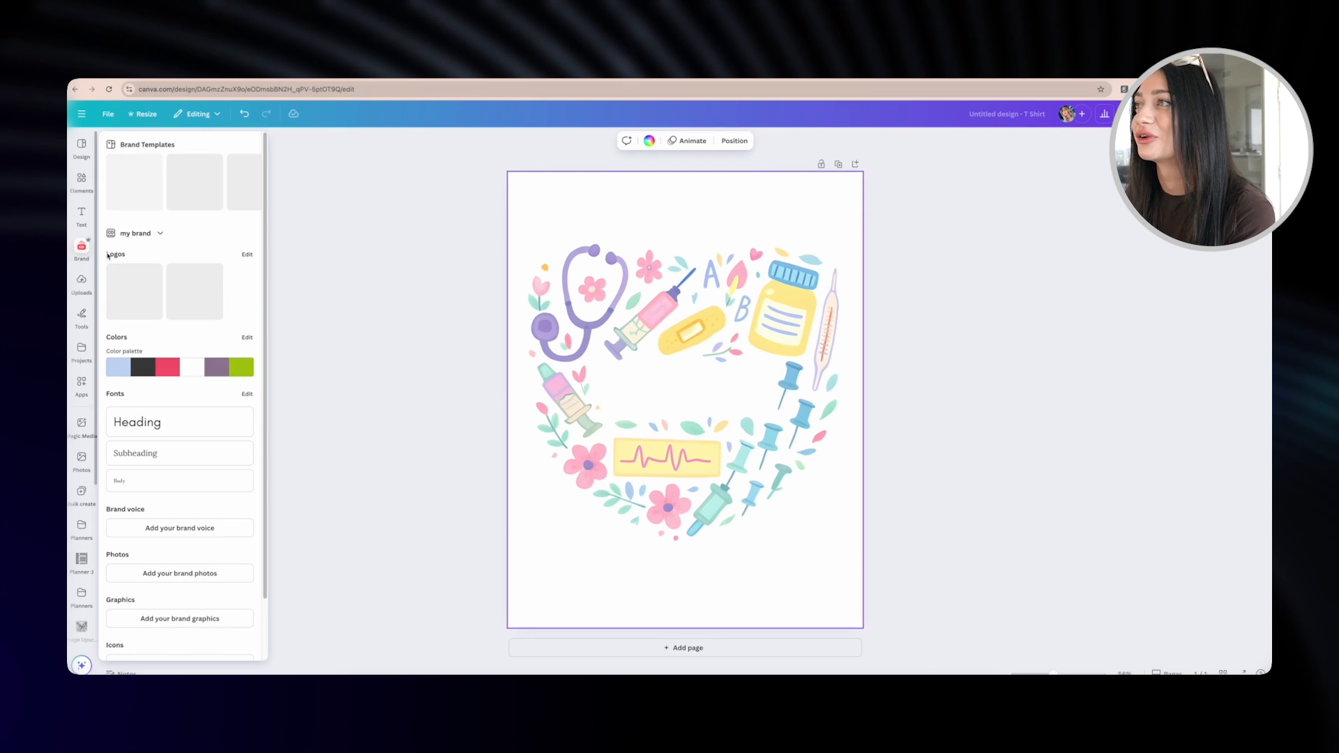
Step: Add a new text box to the T-shirt page
{"action": "left_click", "coordinate": [350, 245]}
{"action": "left_click", "coordinate": [80, 216]}
{"action": "left_click", "coordinate": [183, 171]}
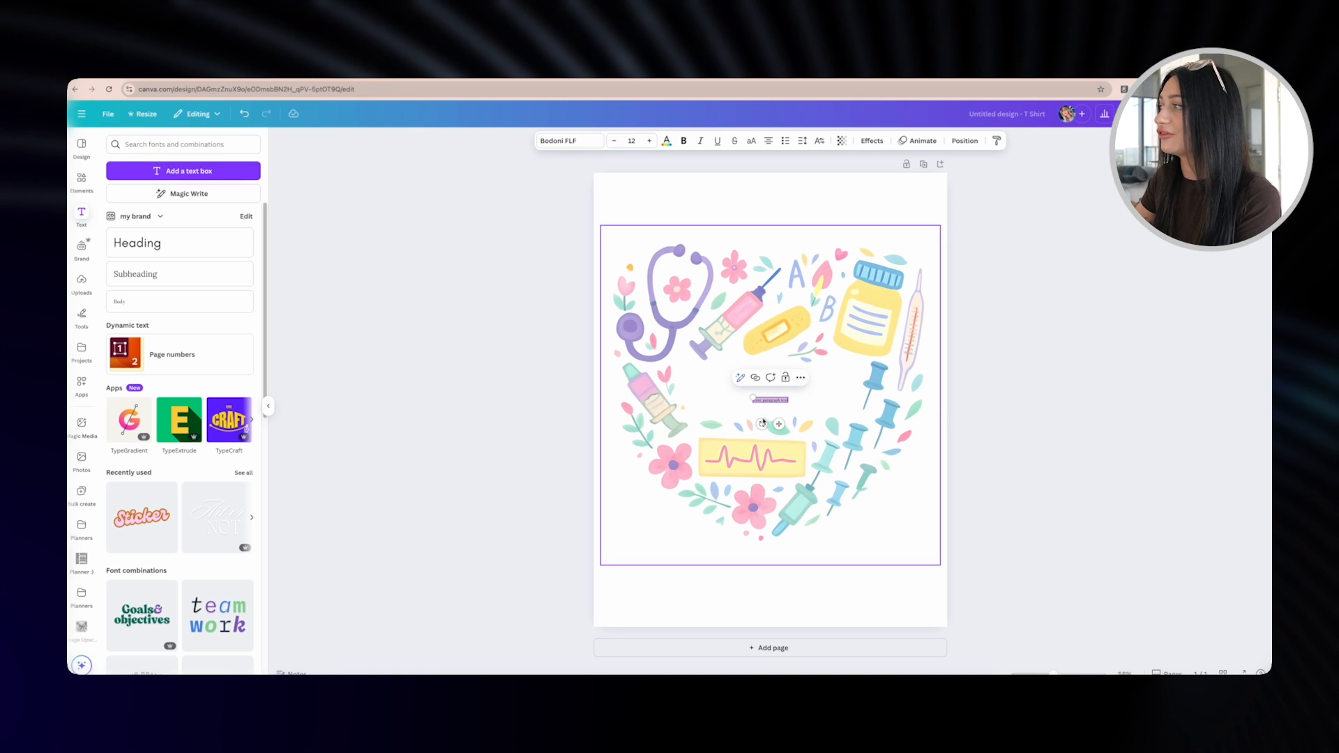
Step: Enlarge the placeholder text to about size 71.9, place it across the heart's empty middle and open it for editing
{"action": "left_click", "coordinate": [807, 417]}
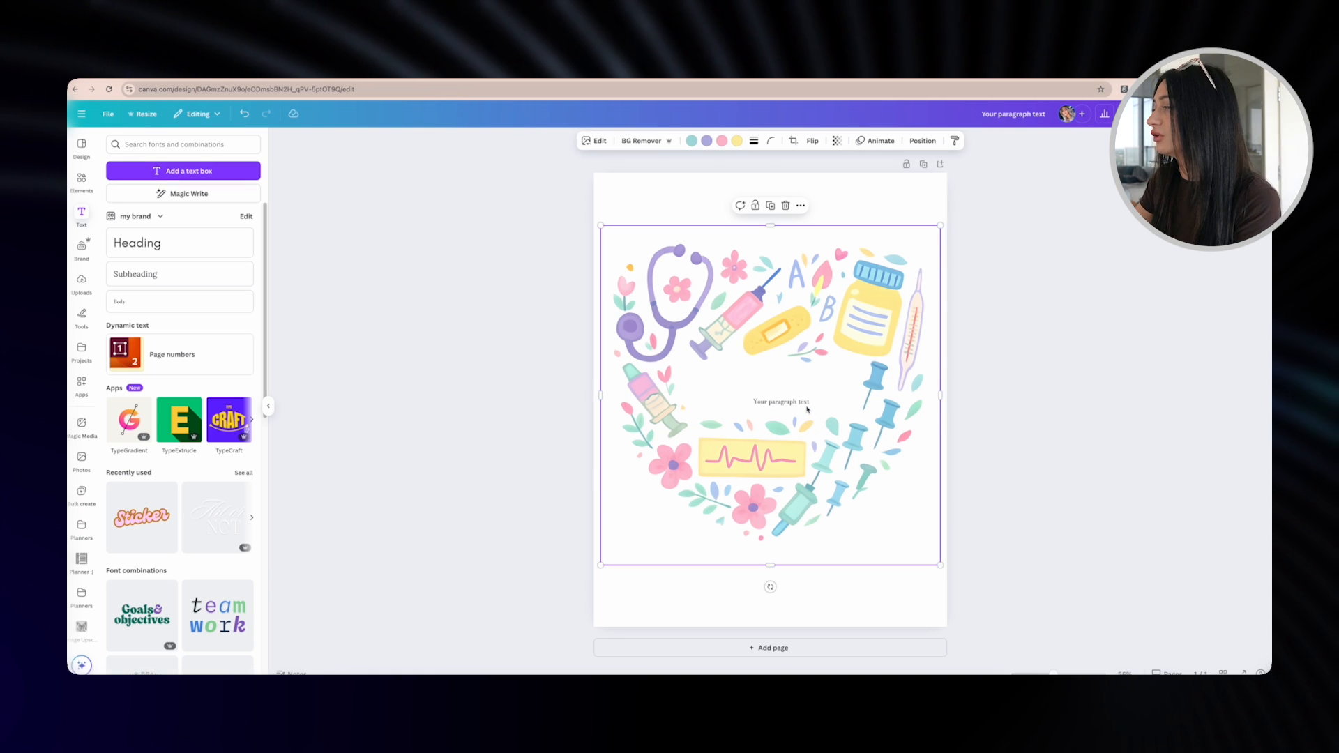
{"action": "left_click", "coordinate": [806, 409]}
{"action": "left_click_drag", "start_coordinate": [810, 408], "coordinate": [775, 400]}
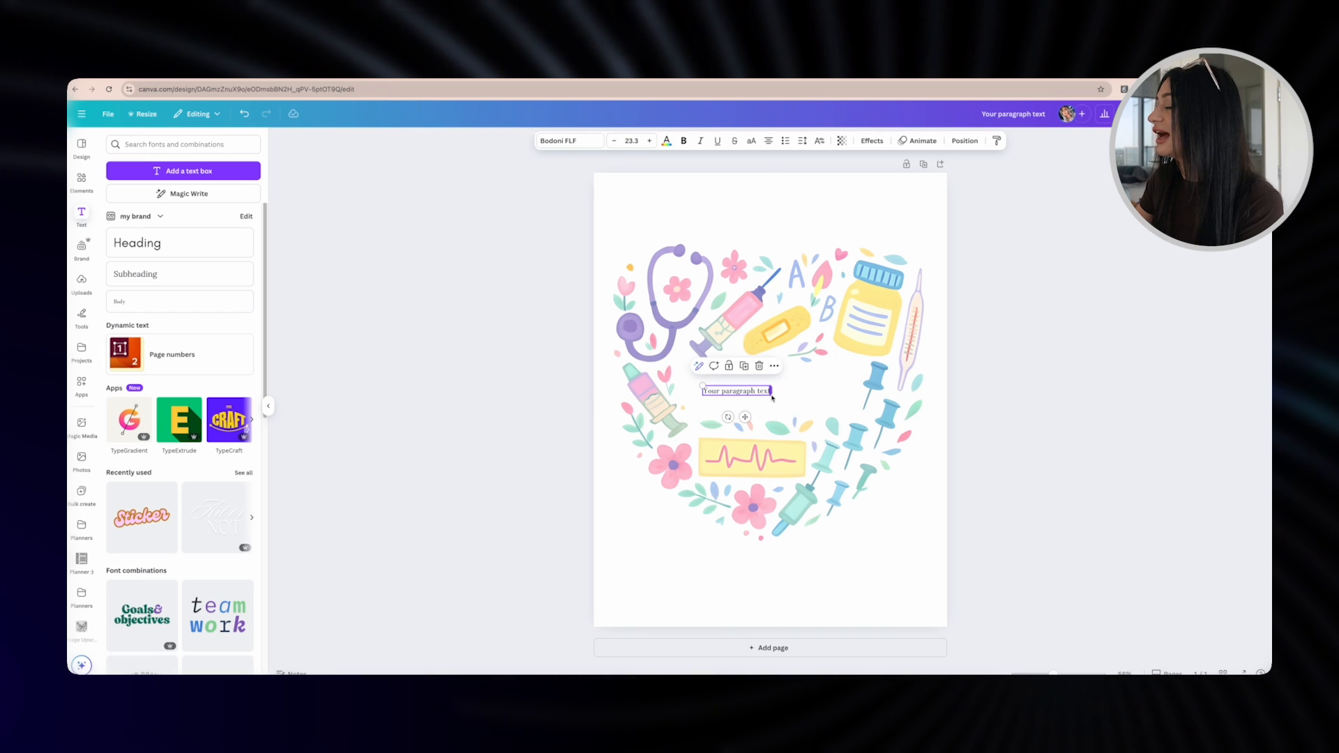
{"action": "left_click_drag", "start_coordinate": [772, 397], "coordinate": [911, 421]}
{"action": "left_click_drag", "start_coordinate": [815, 416], "coordinate": [783, 398]}
{"action": "double_click", "coordinate": [783, 399]}
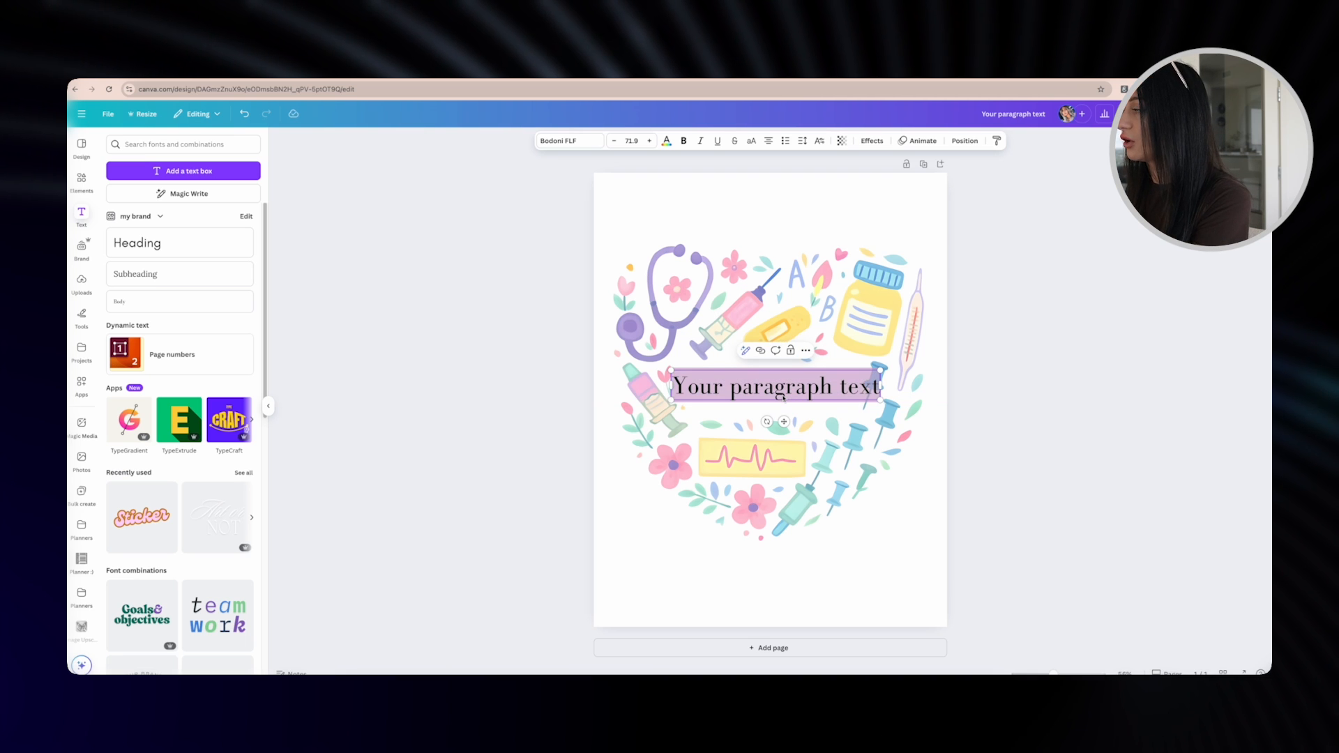
Step: Replace the placeholder with "NURSE", enlarge it to size 174 across the heart's empty middle, and deselect it
{"action": "type", "text": "NURSE"}
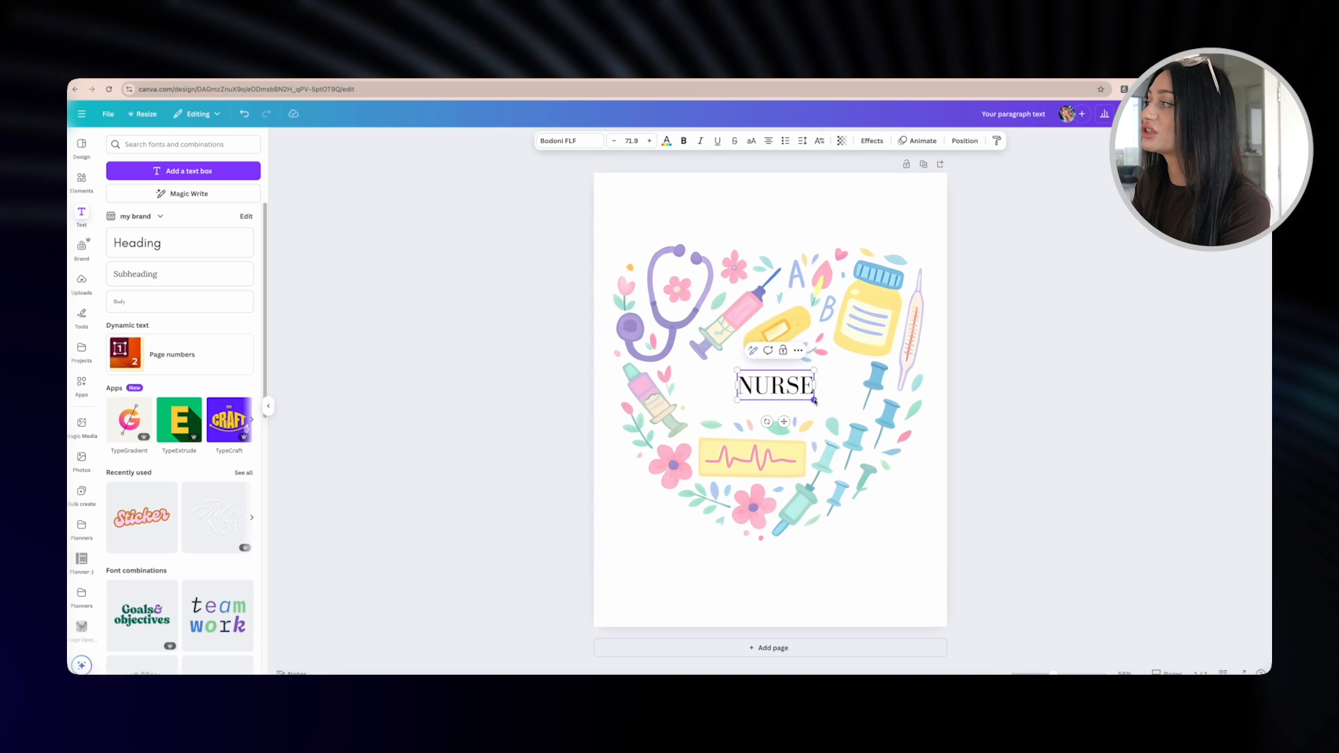
{"action": "mouse_move", "coordinate": [813, 399]}
{"action": "left_mouse_down"}
{"action": "mouse_move", "coordinate": [923, 441]}
{"action": "mouse_move", "coordinate": [822, 403]}
{"action": "left_mouse_up"}
{"action": "left_click", "coordinate": [968, 430]}
{"action": "left_click", "coordinate": [977, 412]}
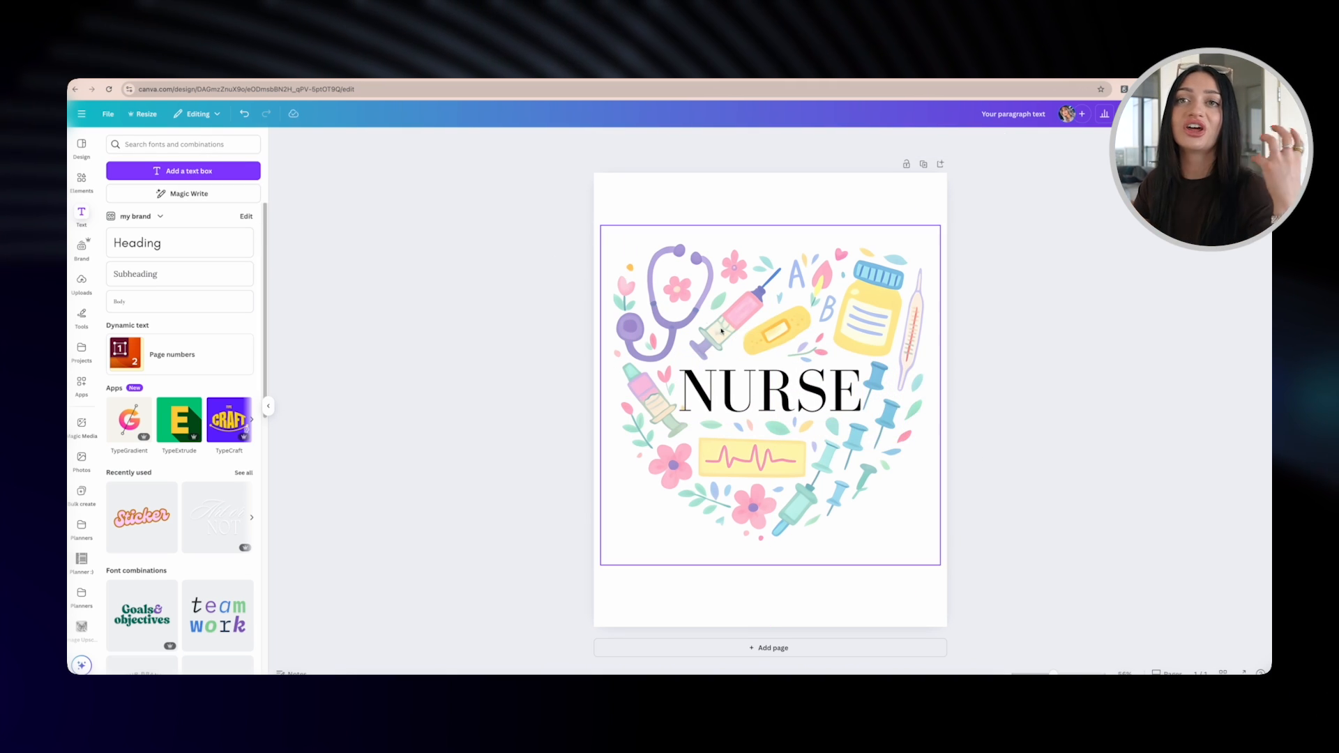
Step: Set the NURSE text's font to Super Vibes Regular and adjust its size and placement within the heart
{"action": "left_click", "coordinate": [750, 375]}
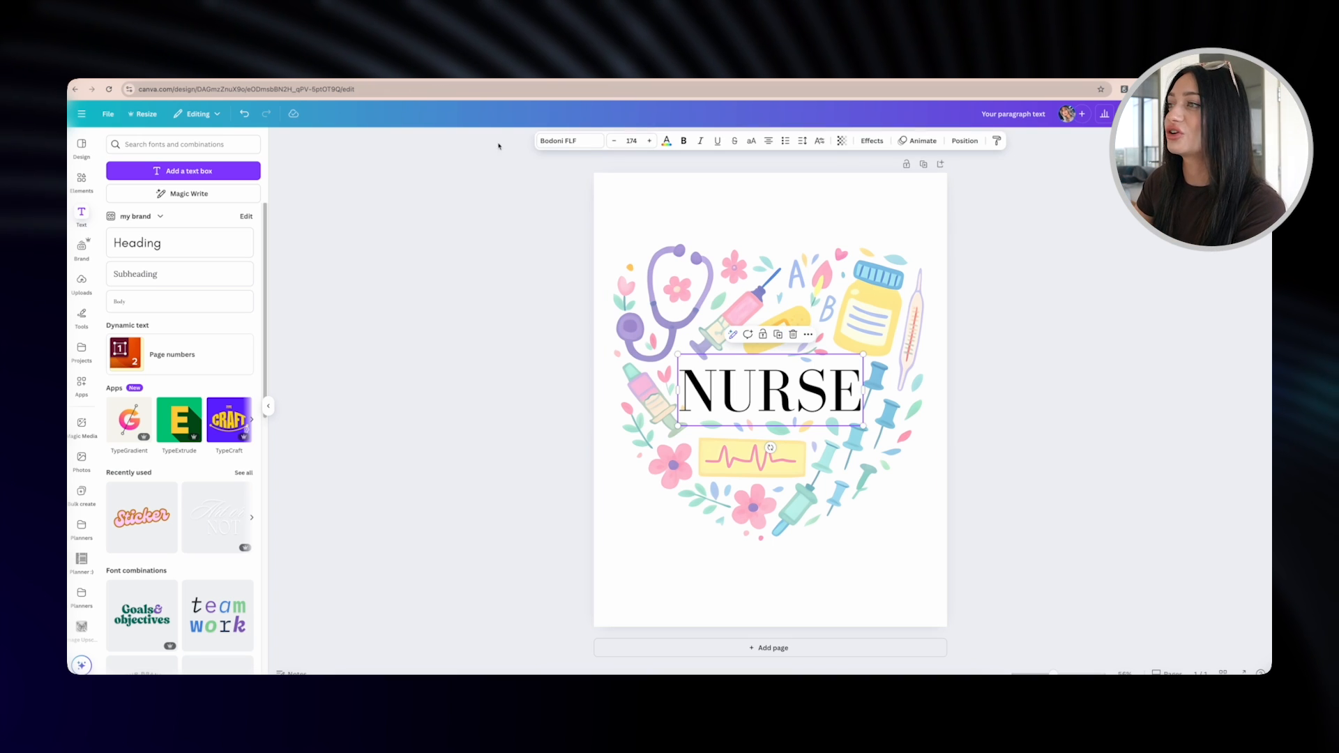
{"action": "left_click", "coordinate": [569, 140]}
{"action": "mouse_move", "coordinate": [265, 337]}
{"action": "left_mouse_down"}
{"action": "mouse_move", "coordinate": [274, 463]}
{"action": "mouse_move", "coordinate": [264, 334]}
{"action": "left_mouse_up"}
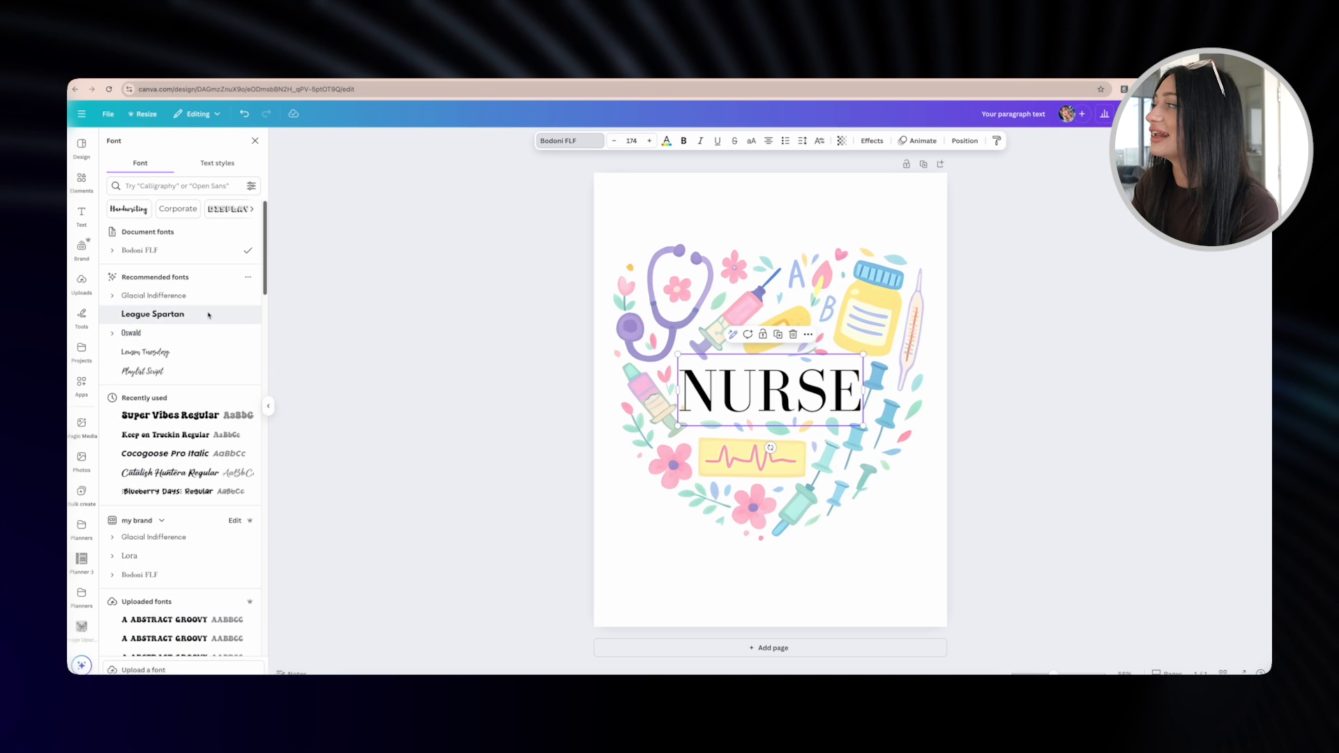
{"action": "left_click", "coordinate": [202, 416]}
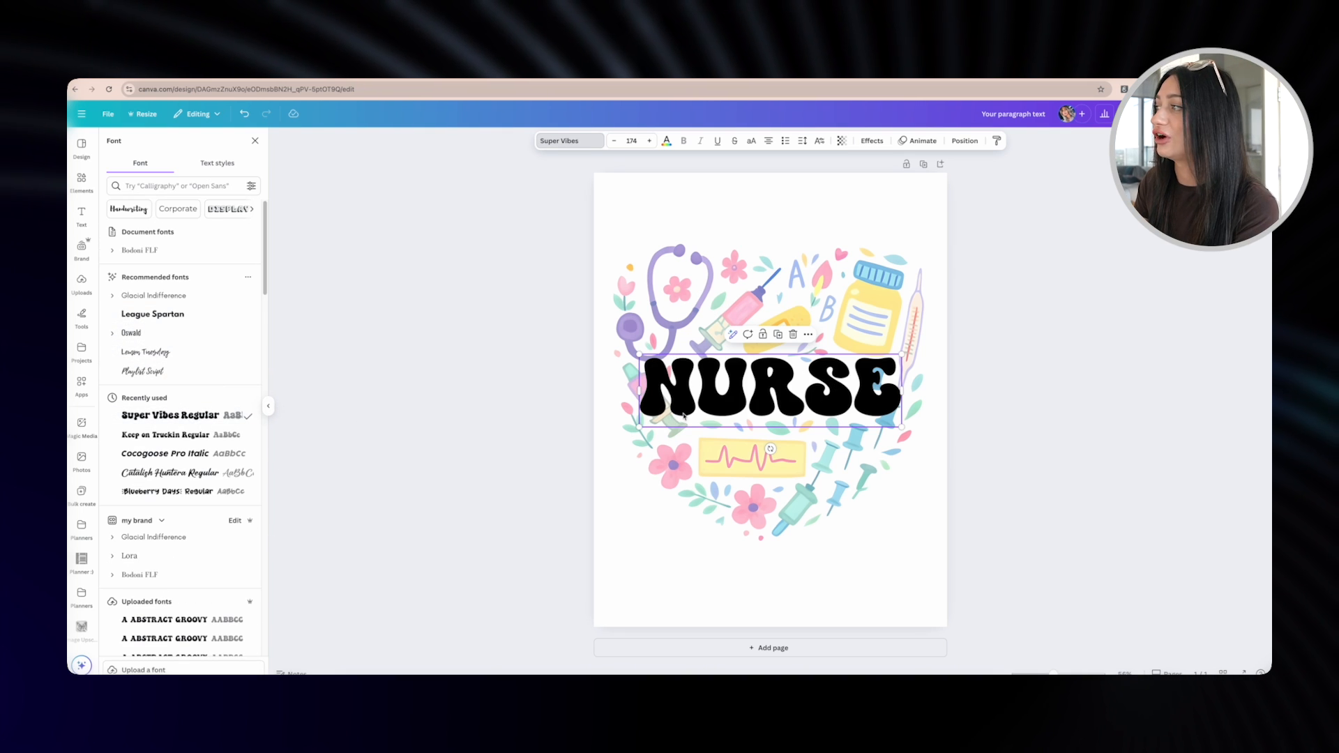
{"action": "mouse_move", "coordinate": [639, 427]}
{"action": "left_mouse_down"}
{"action": "mouse_move", "coordinate": [631, 436]}
{"action": "mouse_move", "coordinate": [648, 420]}
{"action": "mouse_move", "coordinate": [636, 439]}
{"action": "left_mouse_up"}
{"action": "left_click_drag", "start_coordinate": [700, 384], "coordinate": [708, 389]}
{"action": "left_click", "coordinate": [551, 376]}
Step: Enlarge the heart artwork to nearly the full page width and reposition it around the NURSE text
{"action": "left_click", "coordinate": [667, 333]}
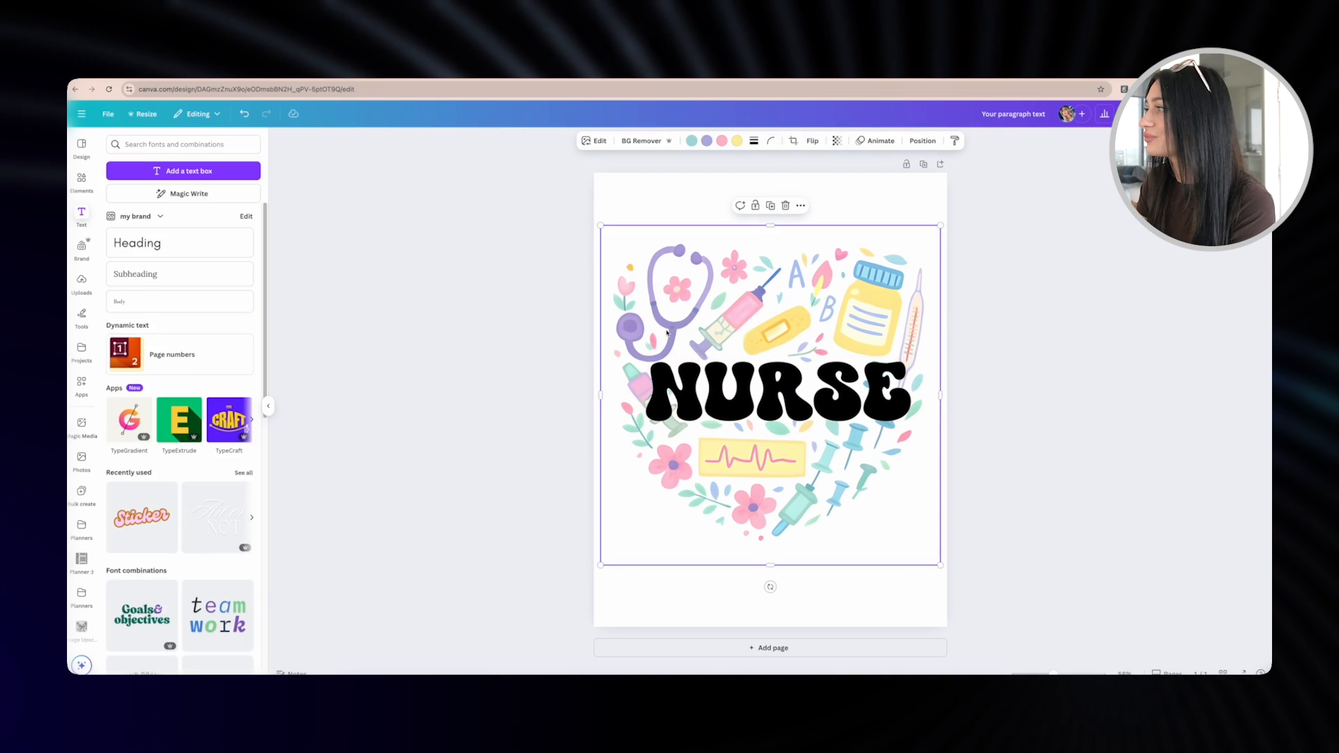
{"action": "left_click_drag", "start_coordinate": [602, 395], "coordinate": [593, 396]}
{"action": "left_click_drag", "start_coordinate": [940, 565], "coordinate": [943, 557]}
{"action": "left_click_drag", "start_coordinate": [846, 504], "coordinate": [847, 518]}
Step: Reduce the NURSE text to about size 160, fit it in the heart's middle gap and deselect it
{"action": "left_click", "coordinate": [893, 414]}
{"action": "left_click_drag", "start_coordinate": [911, 432], "coordinate": [822, 388]}
{"action": "left_click", "coordinate": [976, 412]}
{"action": "left_click", "coordinate": [962, 392]}
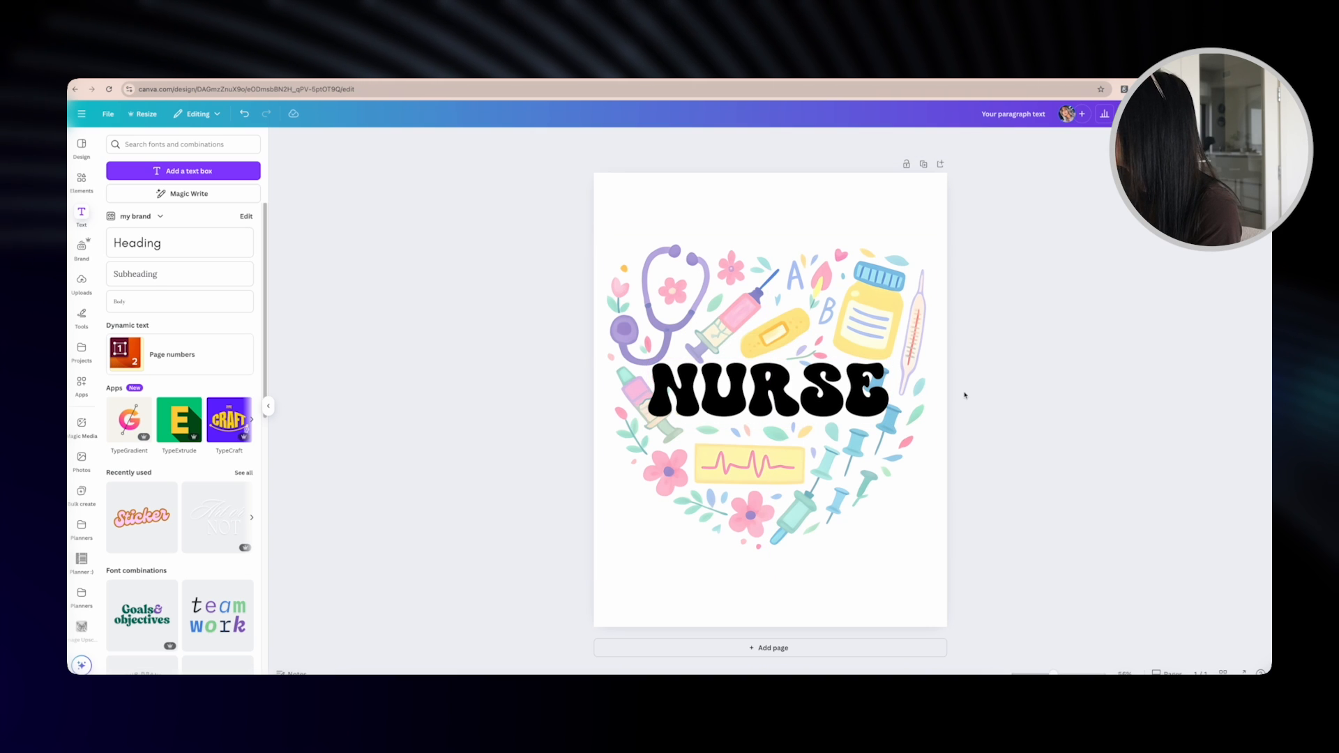
{"action": "left_click", "coordinate": [880, 406]}
{"action": "left_click", "coordinate": [976, 411]}
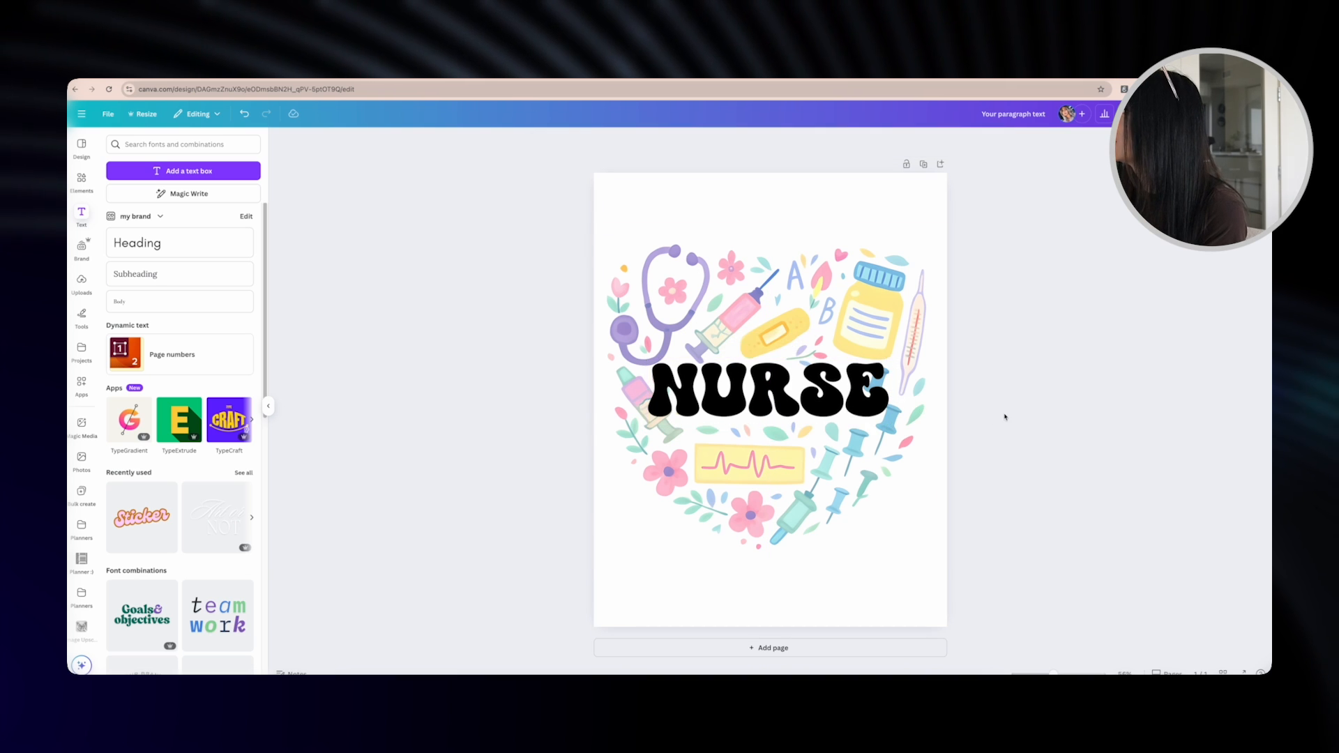
Step: Use Magic Eraser with brush size 40 to mark the pushpin below the medicine bottle and the pink leaves beside the syringe
{"action": "left_click", "coordinate": [809, 240]}
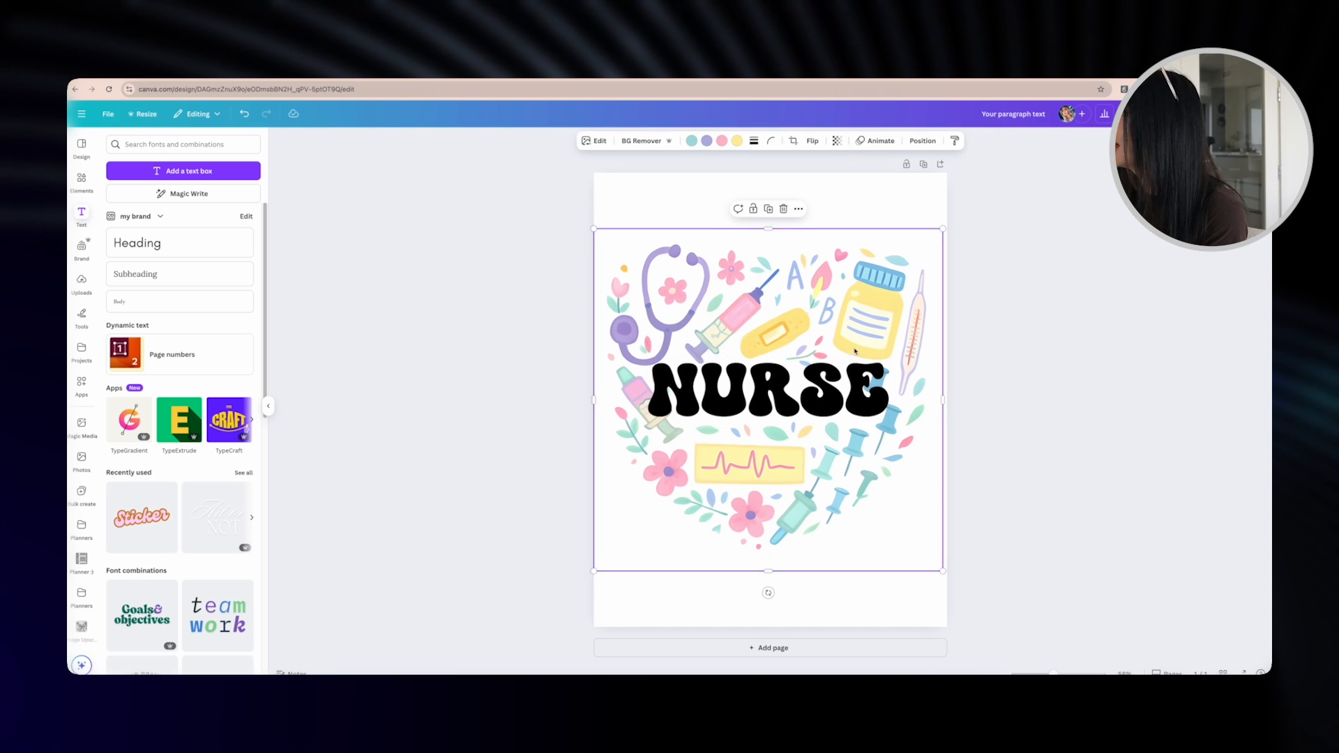
{"action": "left_click", "coordinate": [594, 141]}
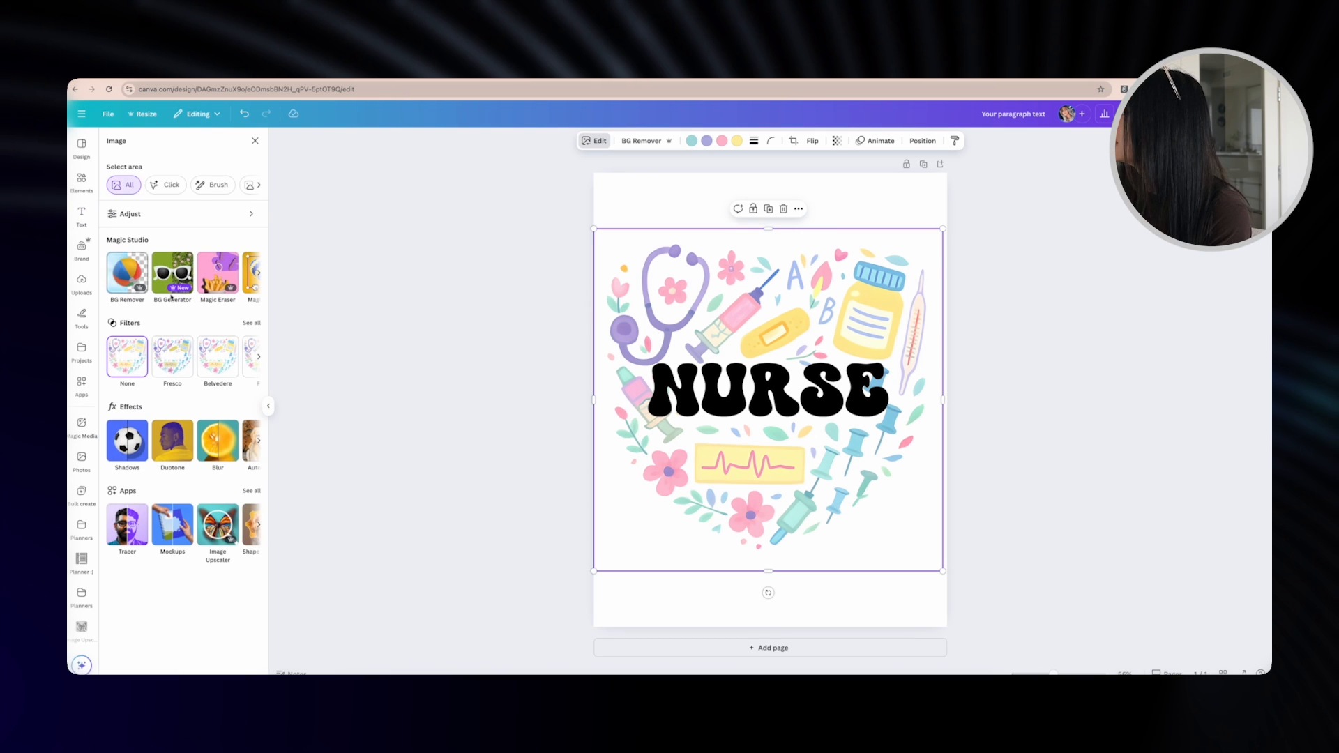
{"action": "left_click", "coordinate": [214, 274]}
{"action": "mouse_move", "coordinate": [899, 363]}
{"action": "left_mouse_down"}
{"action": "mouse_move", "coordinate": [933, 369]}
{"action": "mouse_move", "coordinate": [916, 401]}
{"action": "left_mouse_up"}
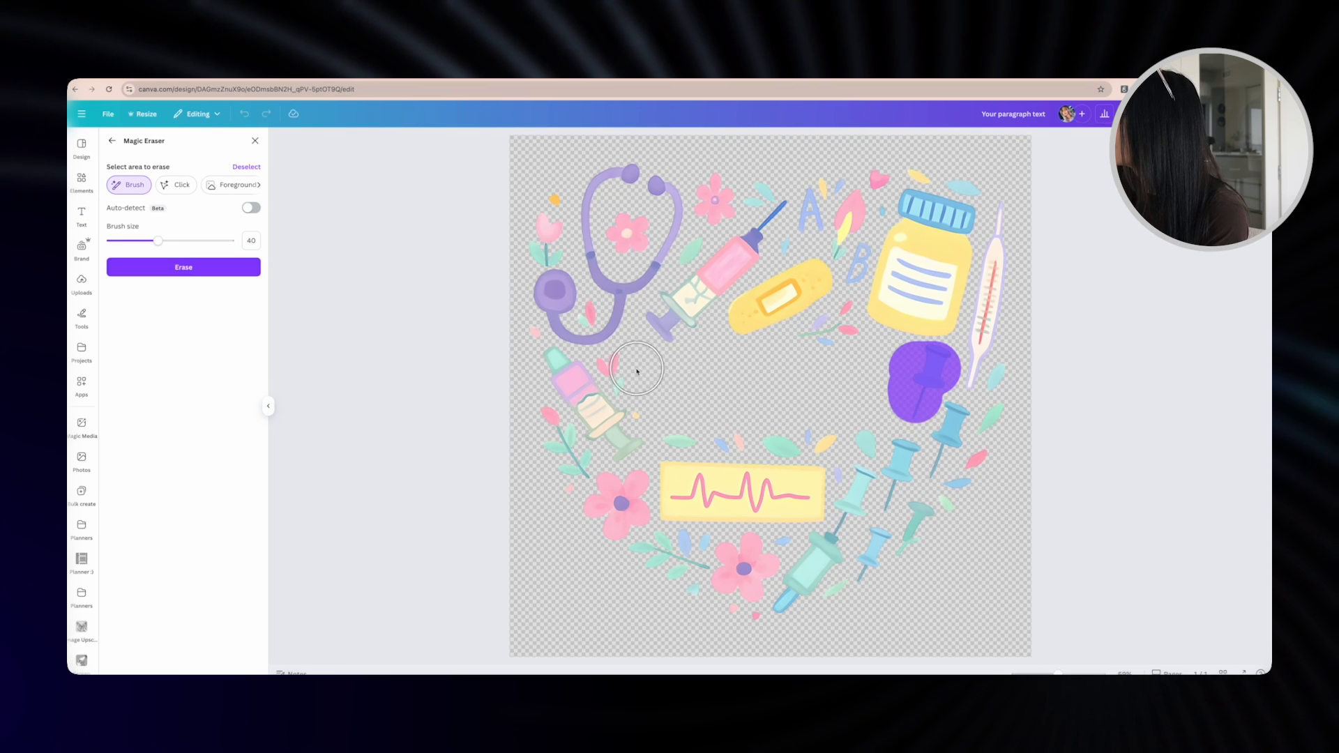
{"action": "left_click_drag", "start_coordinate": [634, 377], "coordinate": [623, 375]}
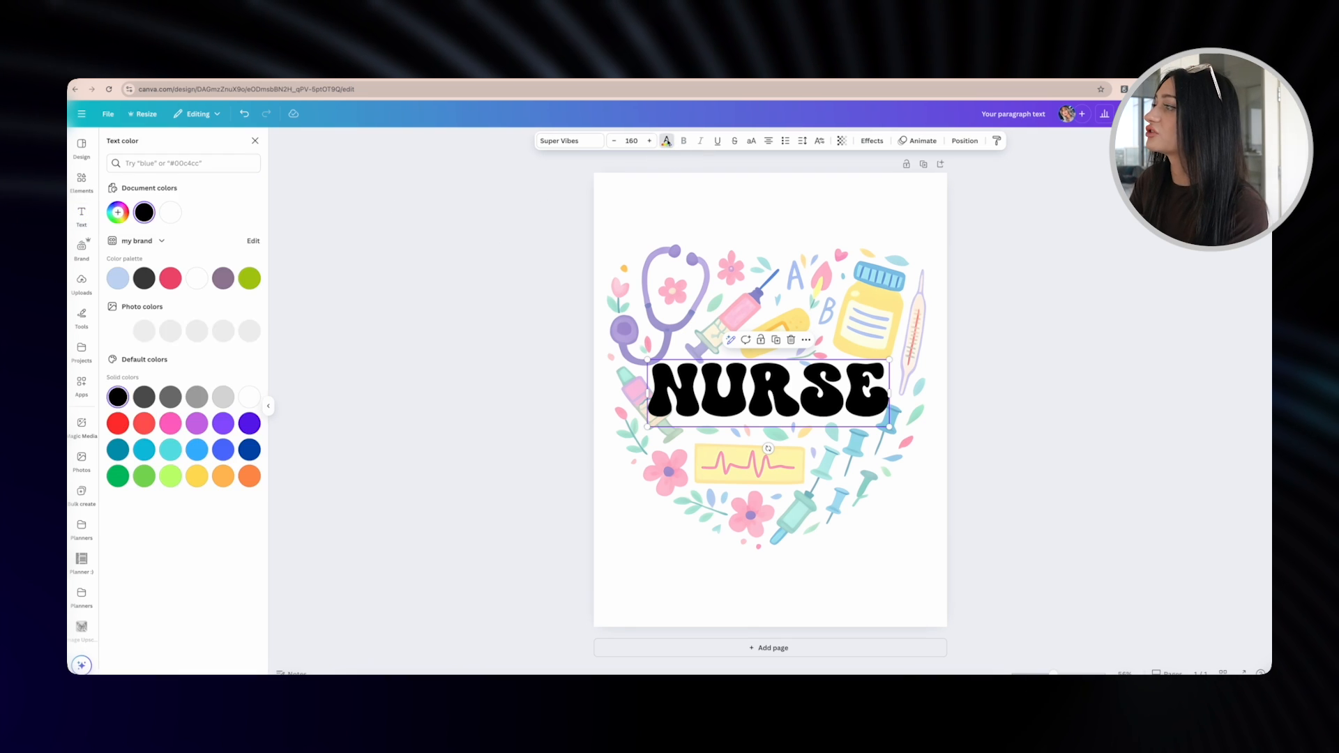
Step: Switch to the Etsy pediatric nurse shirt results and browse the listings for lettering and color ideas
{"action": "left_click", "coordinate": [700, 173]}
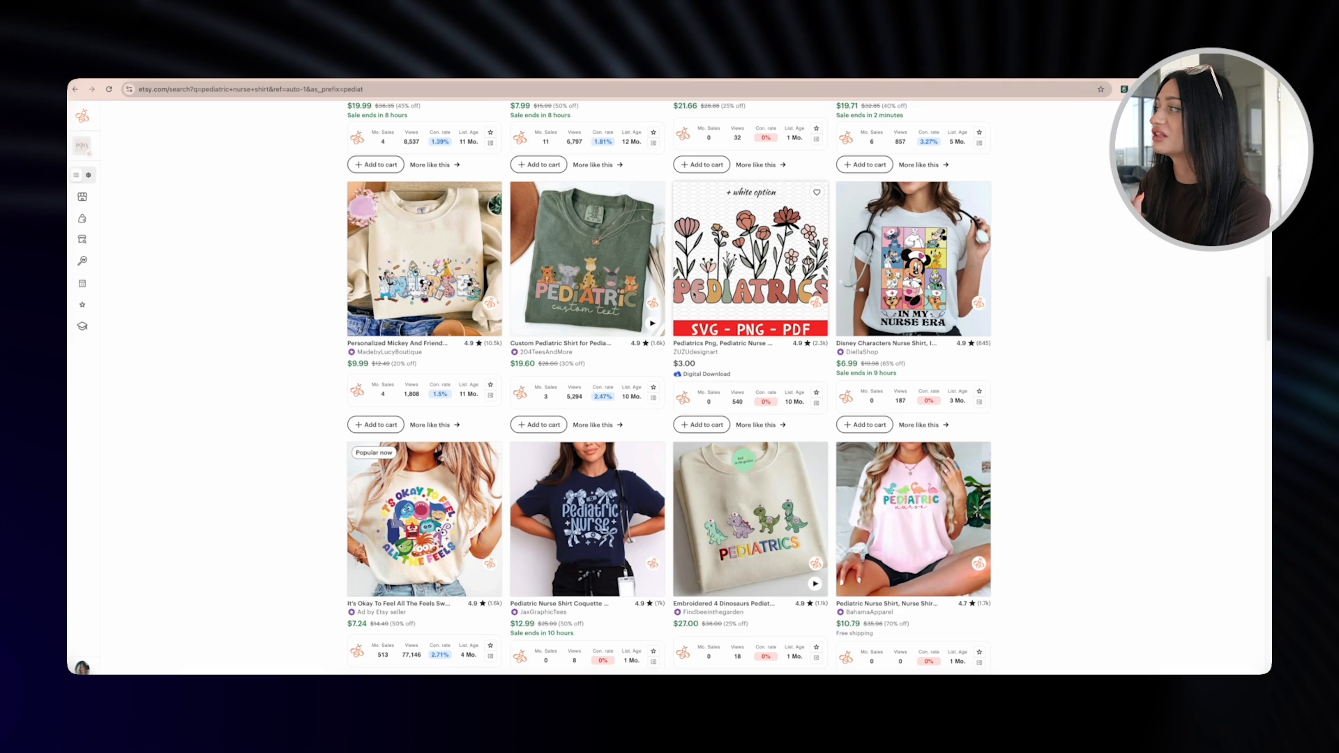
{"action": "scroll", "coordinate": [693, 294], "scroll_direction": "down", "scroll_amount": 3}
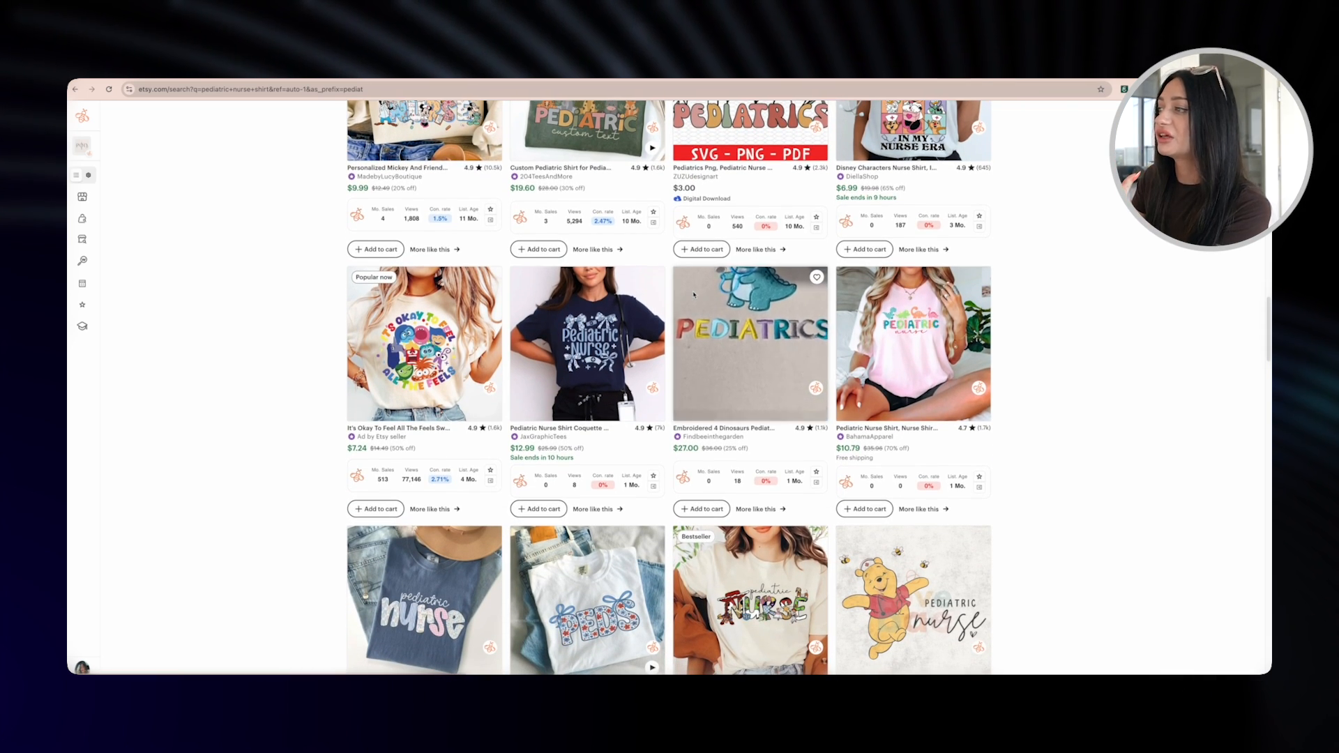
{"action": "scroll", "coordinate": [759, 319], "scroll_direction": "down", "scroll_amount": 2}
{"action": "scroll", "coordinate": [758, 319], "scroll_direction": "down", "scroll_amount": 2}
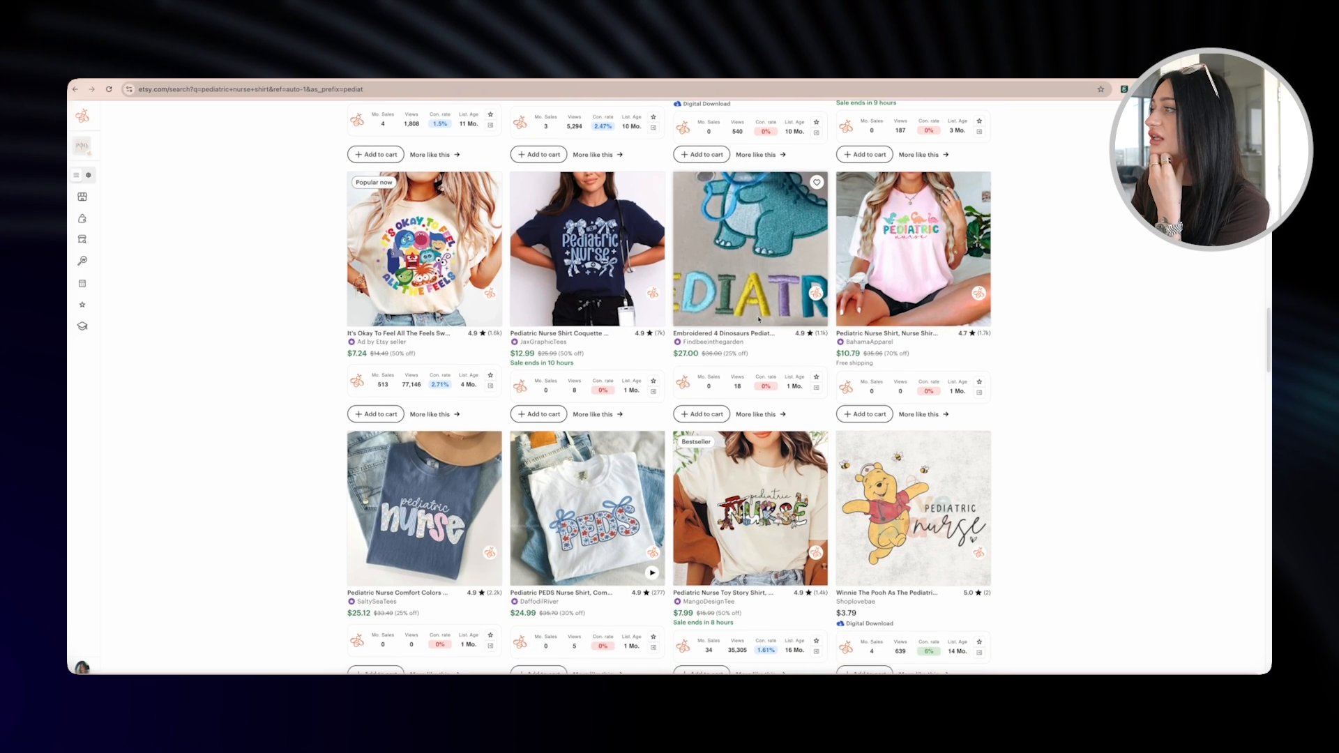
{"action": "scroll", "coordinate": [759, 320], "scroll_direction": "down", "scroll_amount": 4}
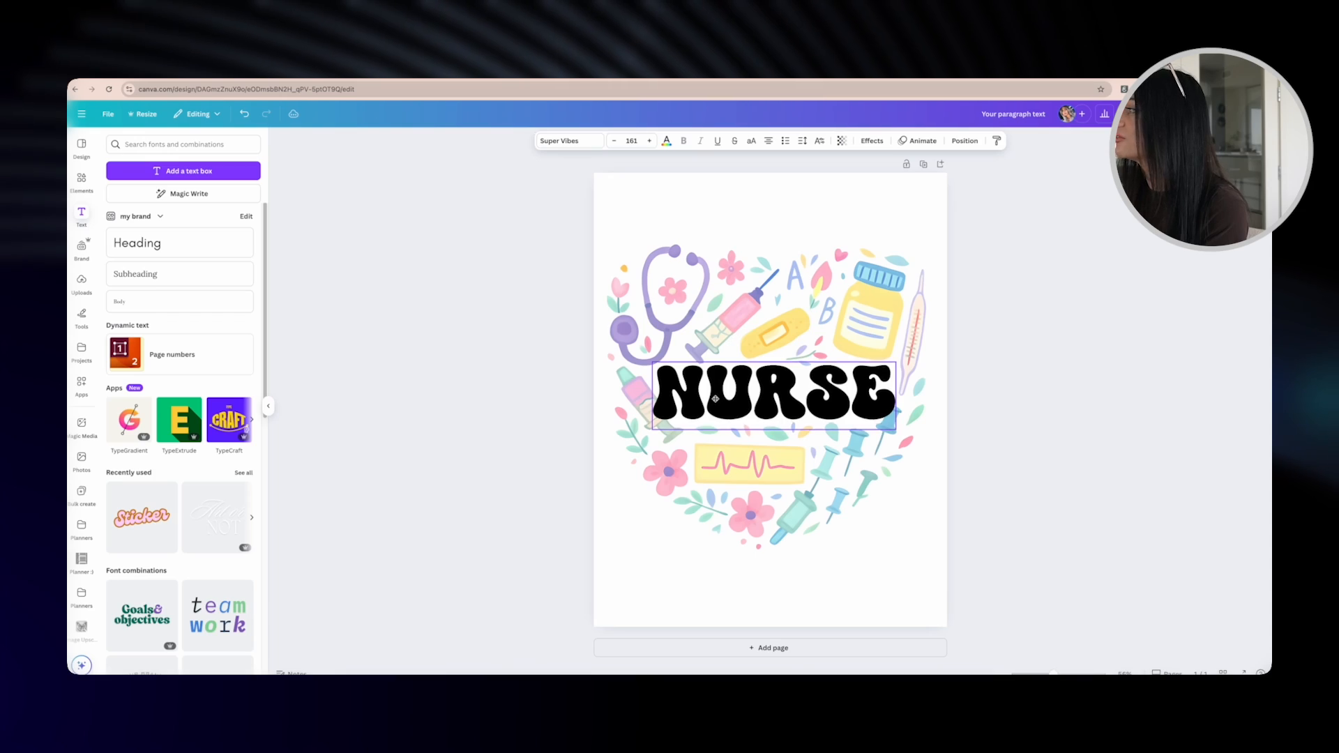
Step: Return to the Canva design and color the letter N of NURSE with the artwork's light teal
{"action": "left_click", "coordinate": [715, 399]}
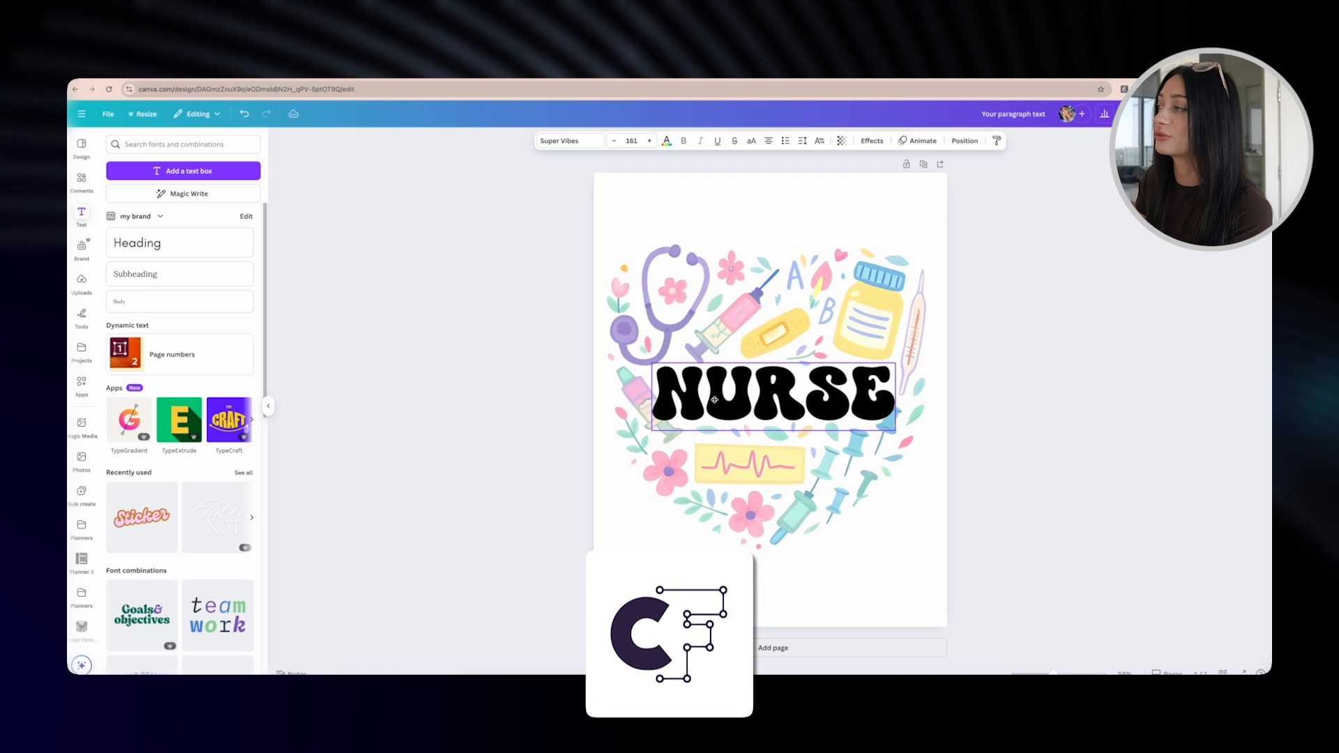
{"action": "left_click", "coordinate": [694, 396]}
{"action": "left_click_drag", "start_coordinate": [683, 393], "coordinate": [664, 392]}
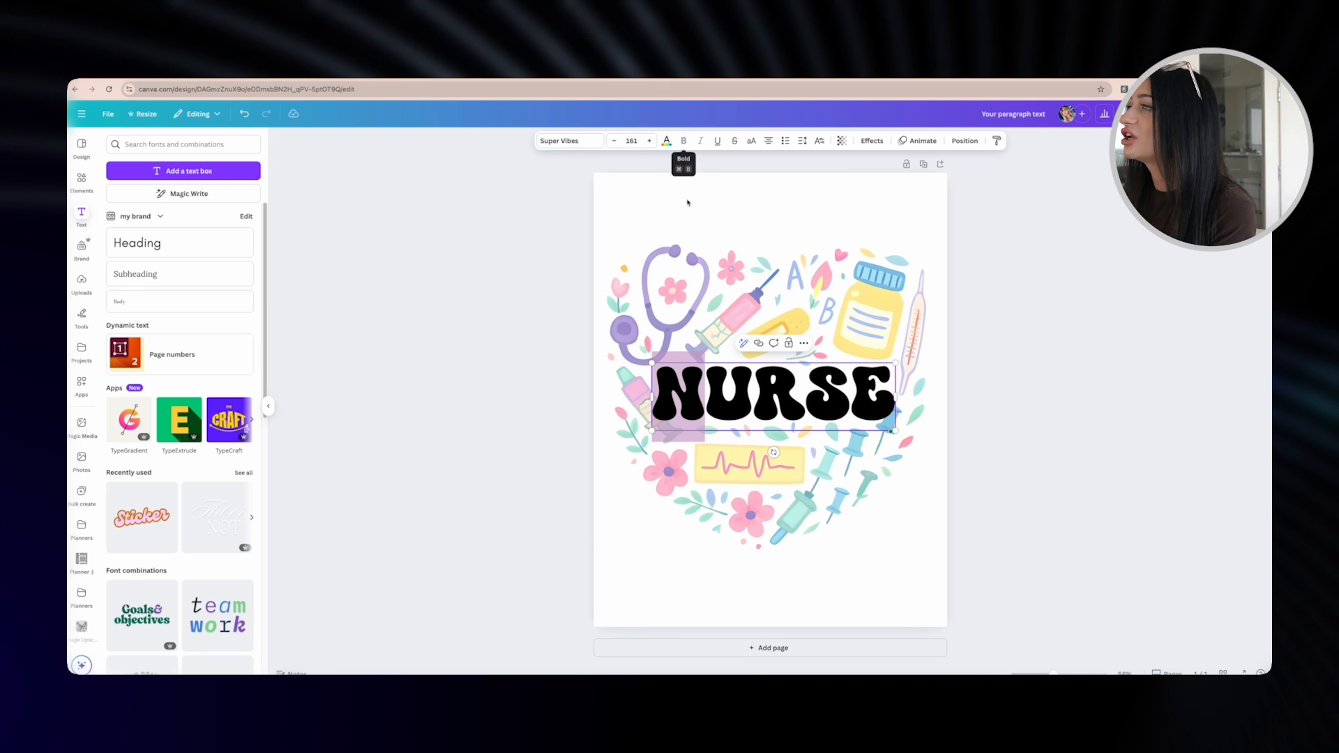
{"action": "left_click", "coordinate": [667, 143]}
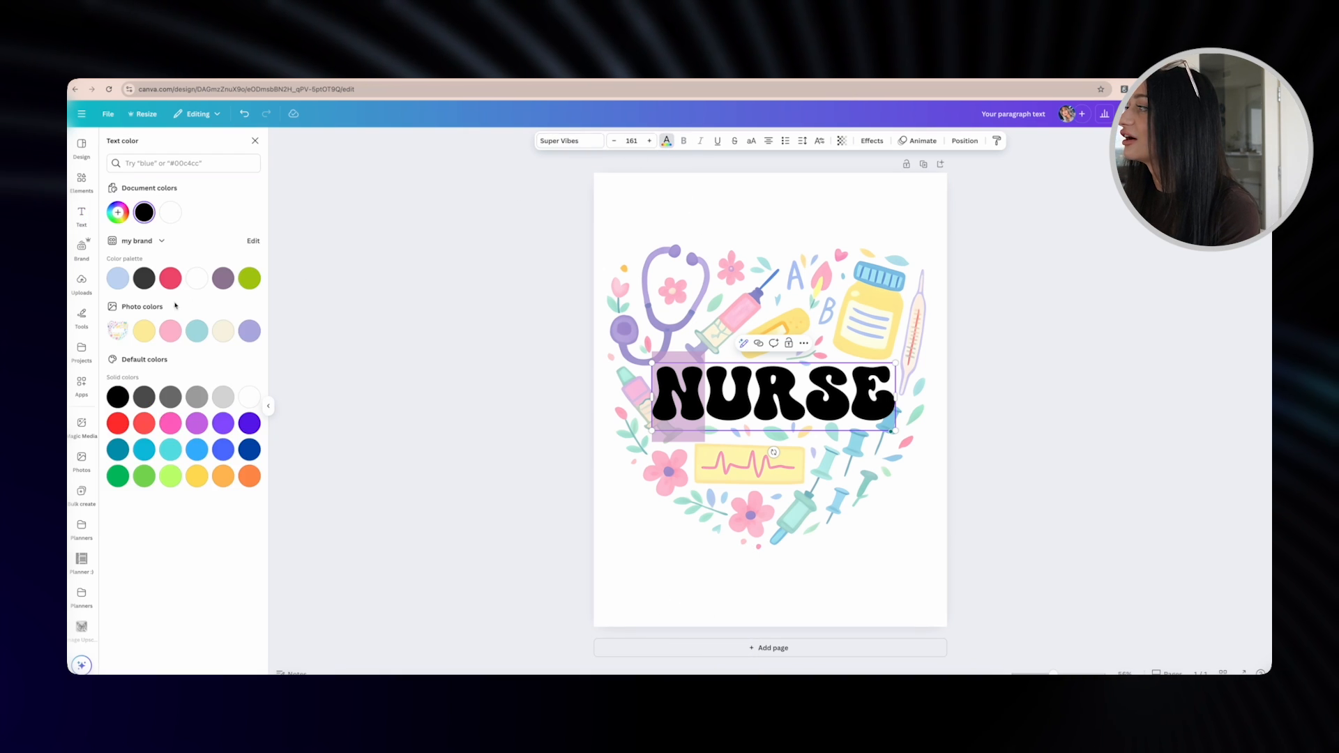
{"action": "left_click", "coordinate": [197, 331]}
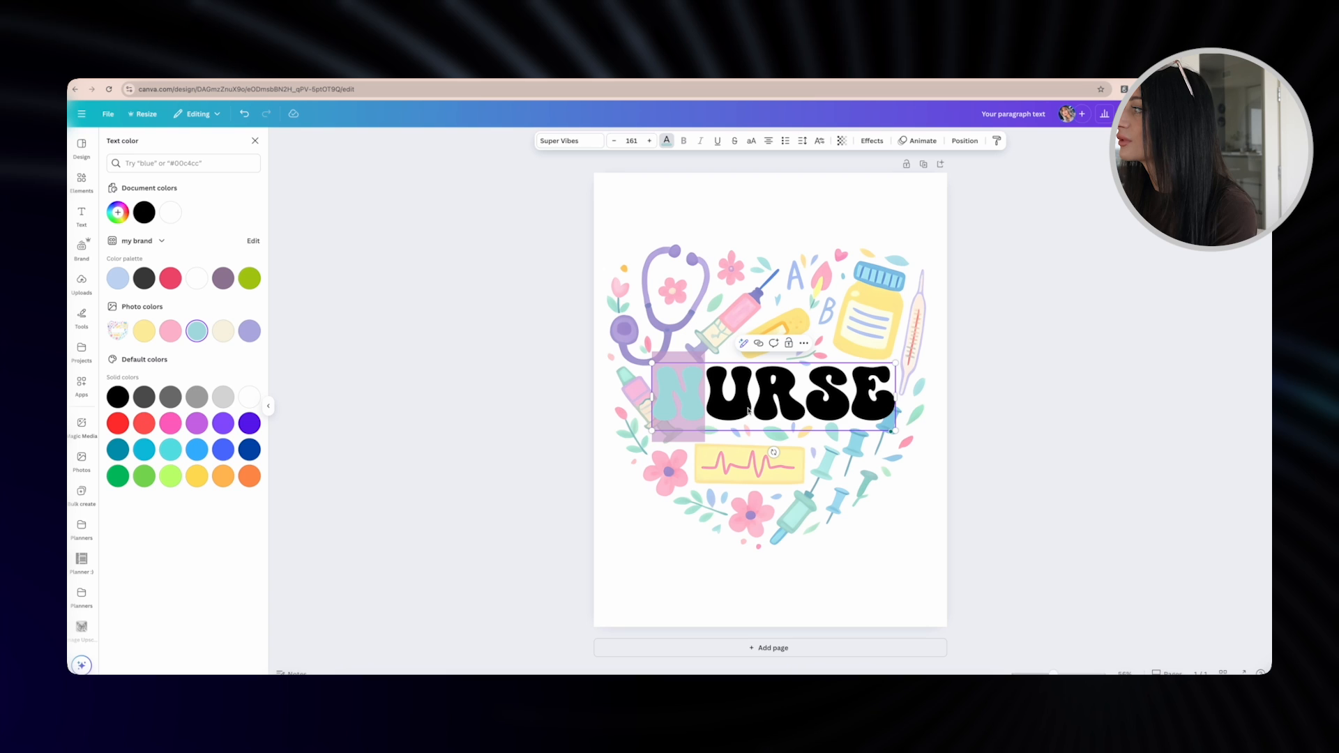
Step: Color the U pink, the R purple, the S yellow and the E light teal using the artwork's colors, and deselect the text
{"action": "key", "text": "Right"}
{"action": "key", "text": "shift+Right"}
{"action": "left_click", "coordinate": [176, 339]}
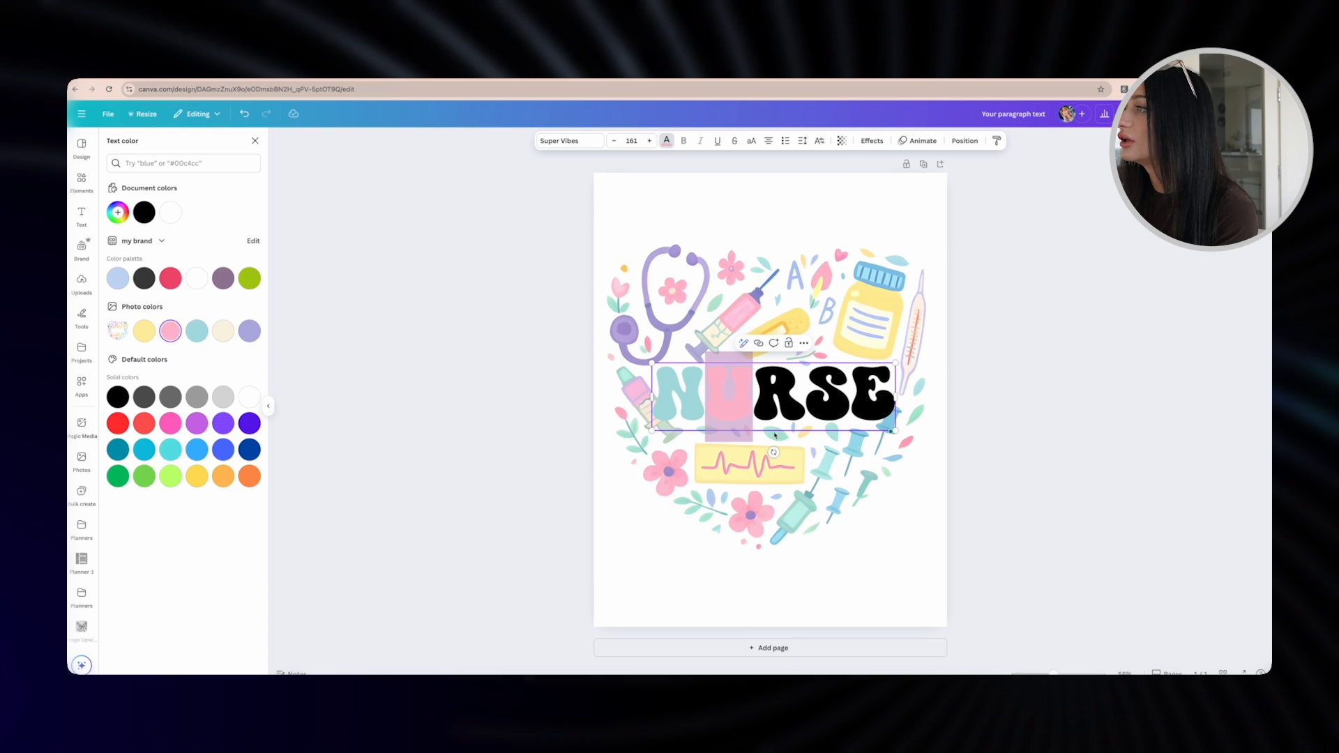
{"action": "key", "text": "Right"}
{"action": "key", "text": "shift+Right"}
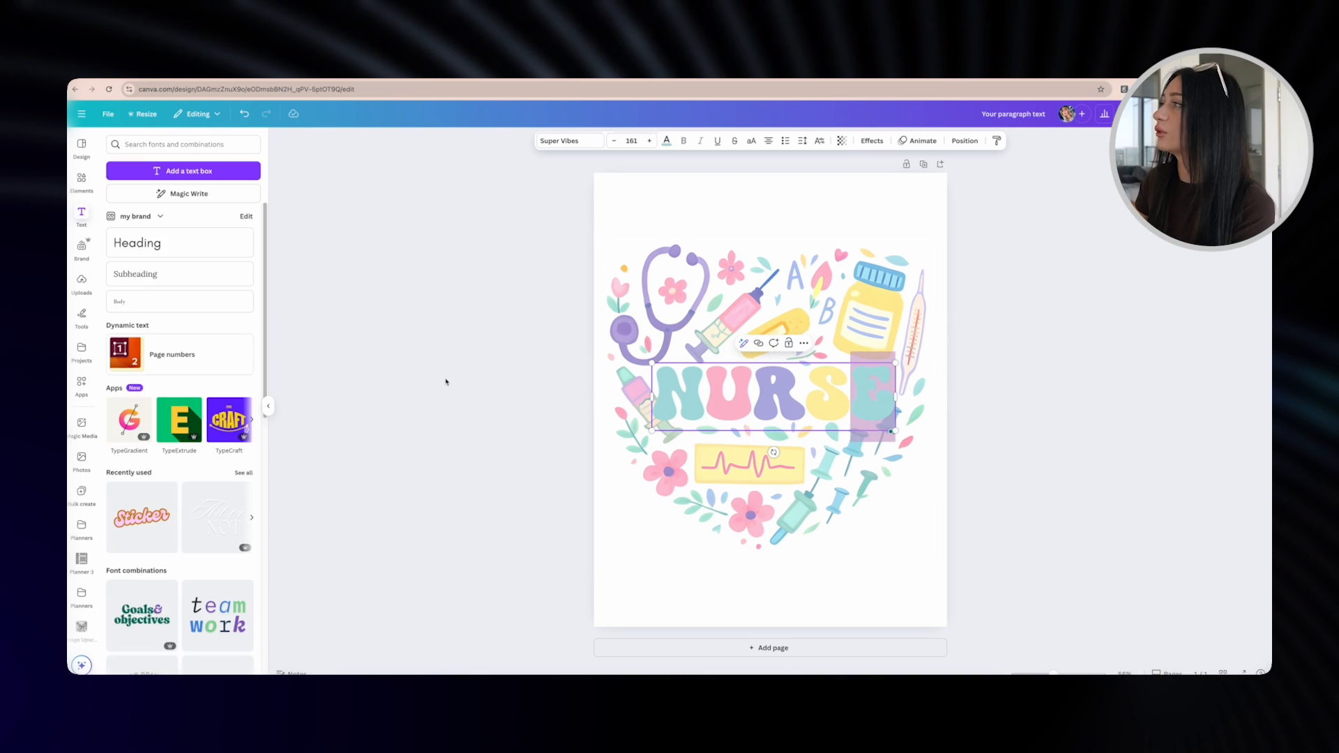
{"action": "left_click", "coordinate": [446, 382]}
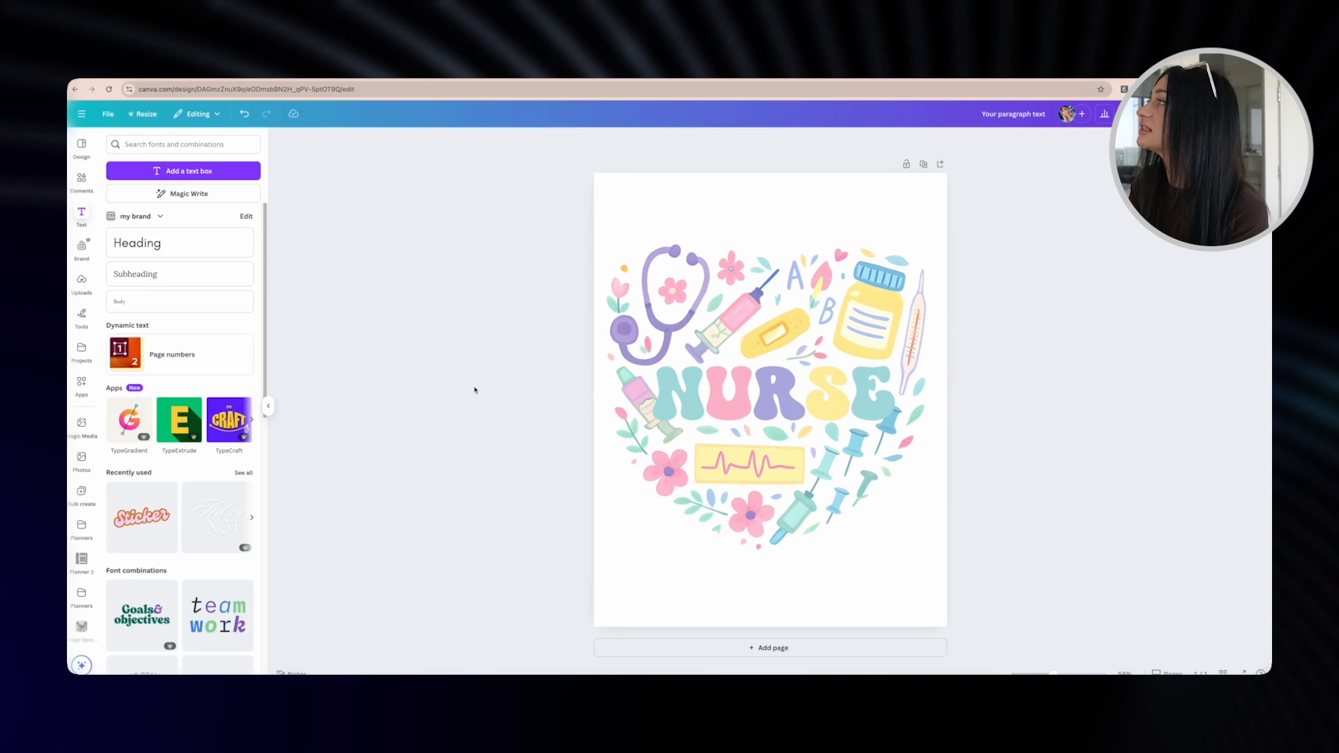
Step: Try the Outline effect on the NURSE text with a thickness of about 75
{"action": "left_click", "coordinate": [692, 388]}
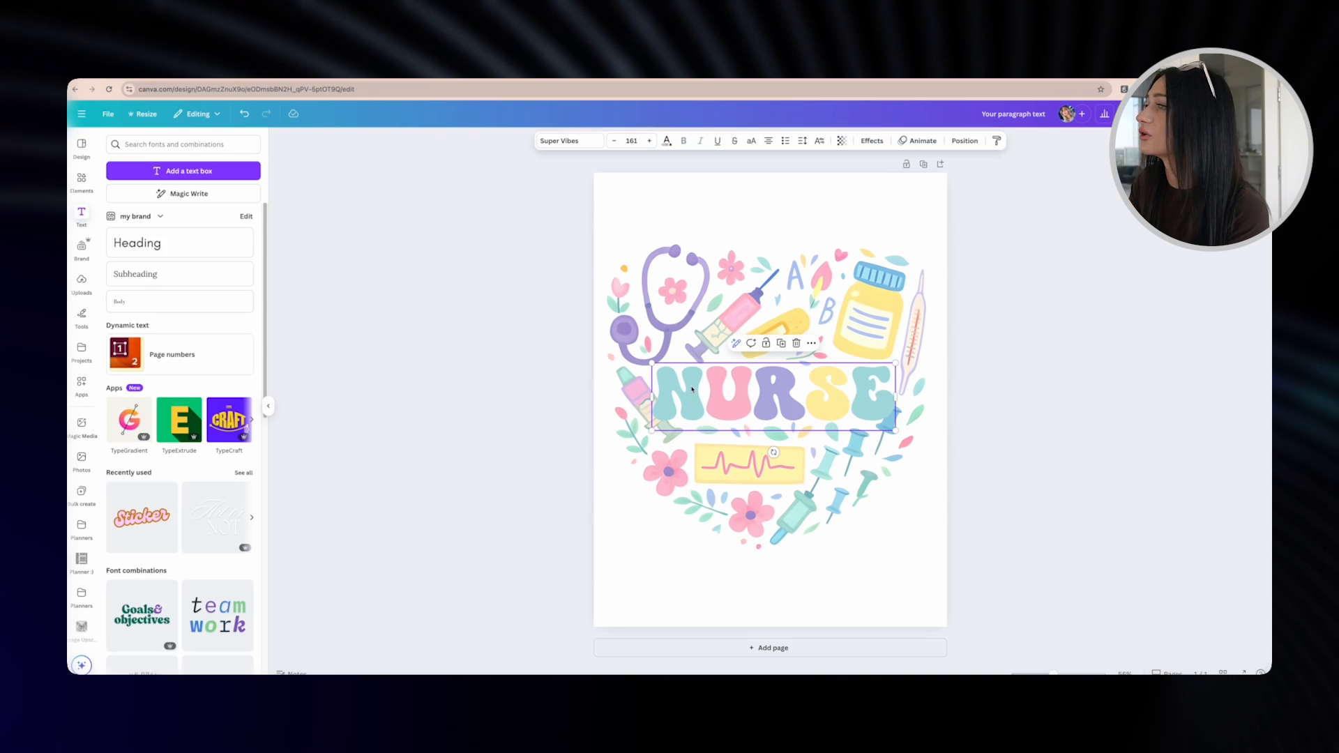
{"action": "left_click", "coordinate": [871, 141]}
{"action": "left_click", "coordinate": [236, 260]}
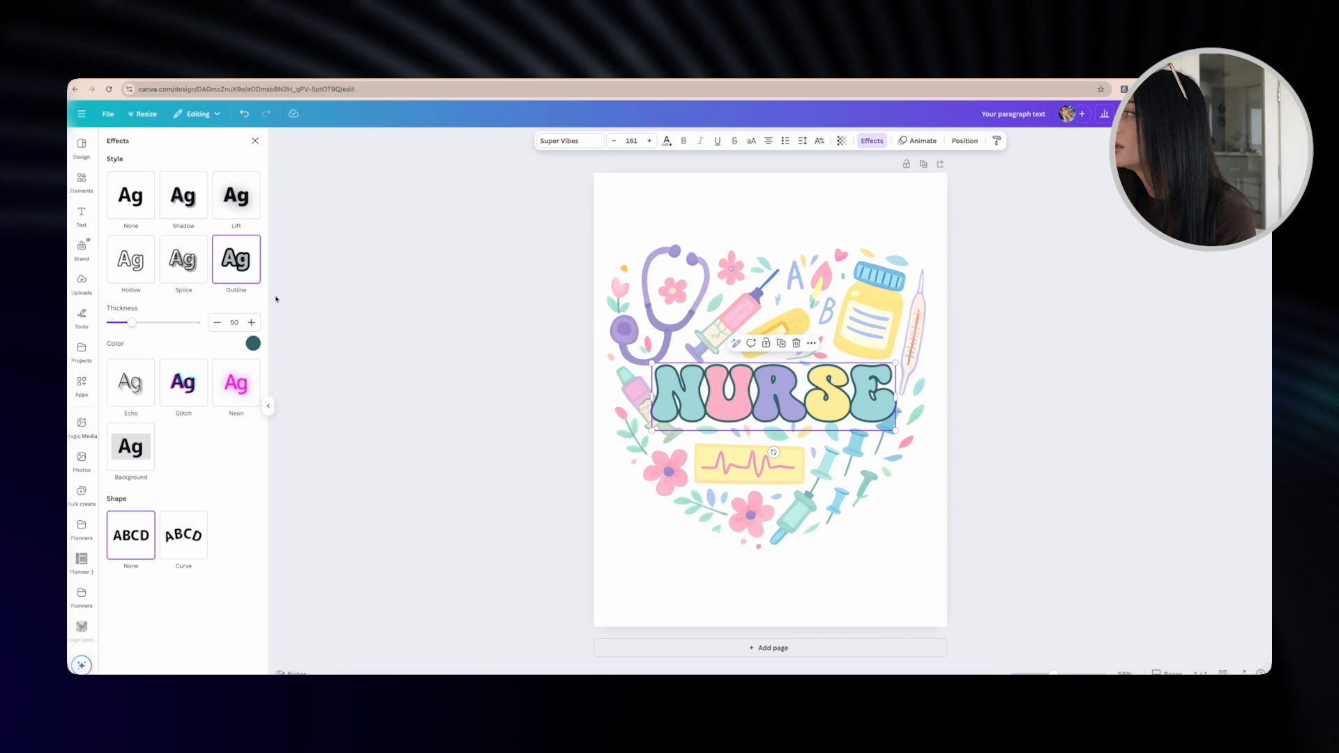
{"action": "left_click_drag", "start_coordinate": [154, 323], "coordinate": [142, 330]}
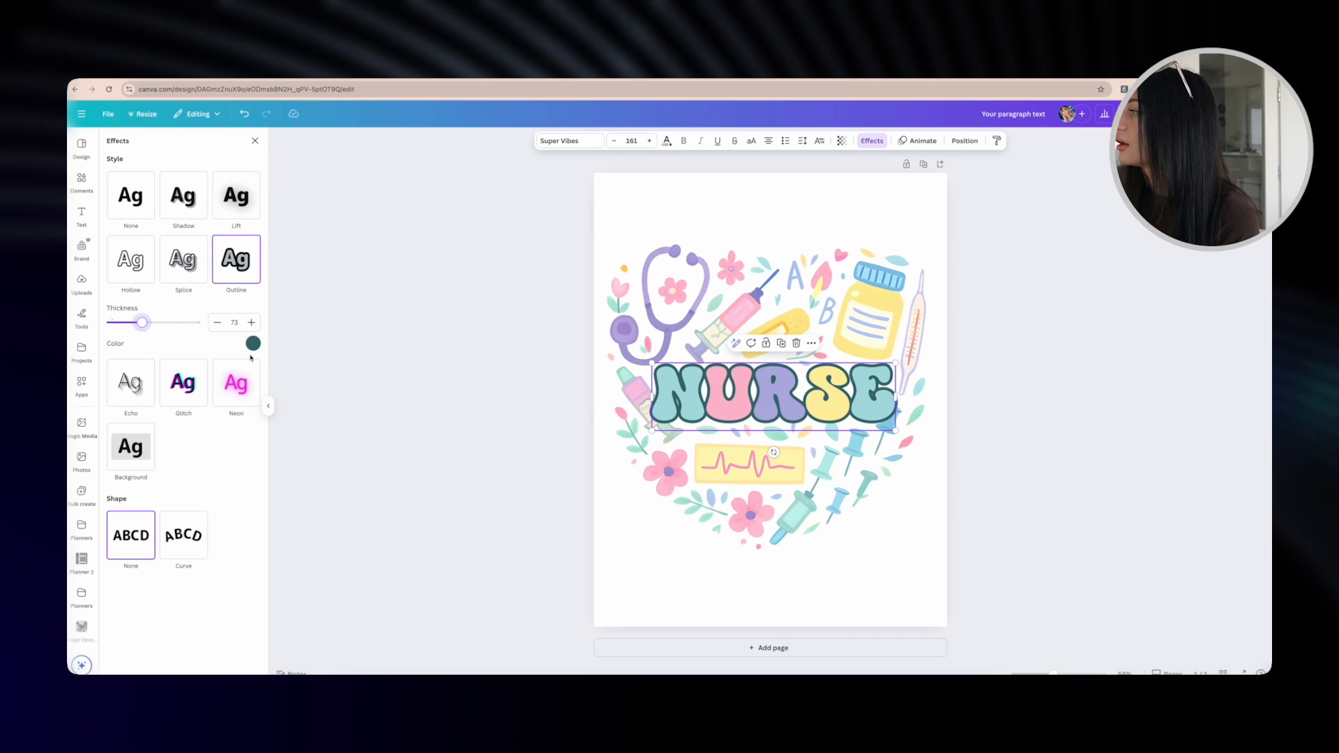
Step: Try black and white outline colors on the NURSE text, ending on black
{"action": "left_click", "coordinate": [253, 343]}
{"action": "left_click", "coordinate": [145, 390]}
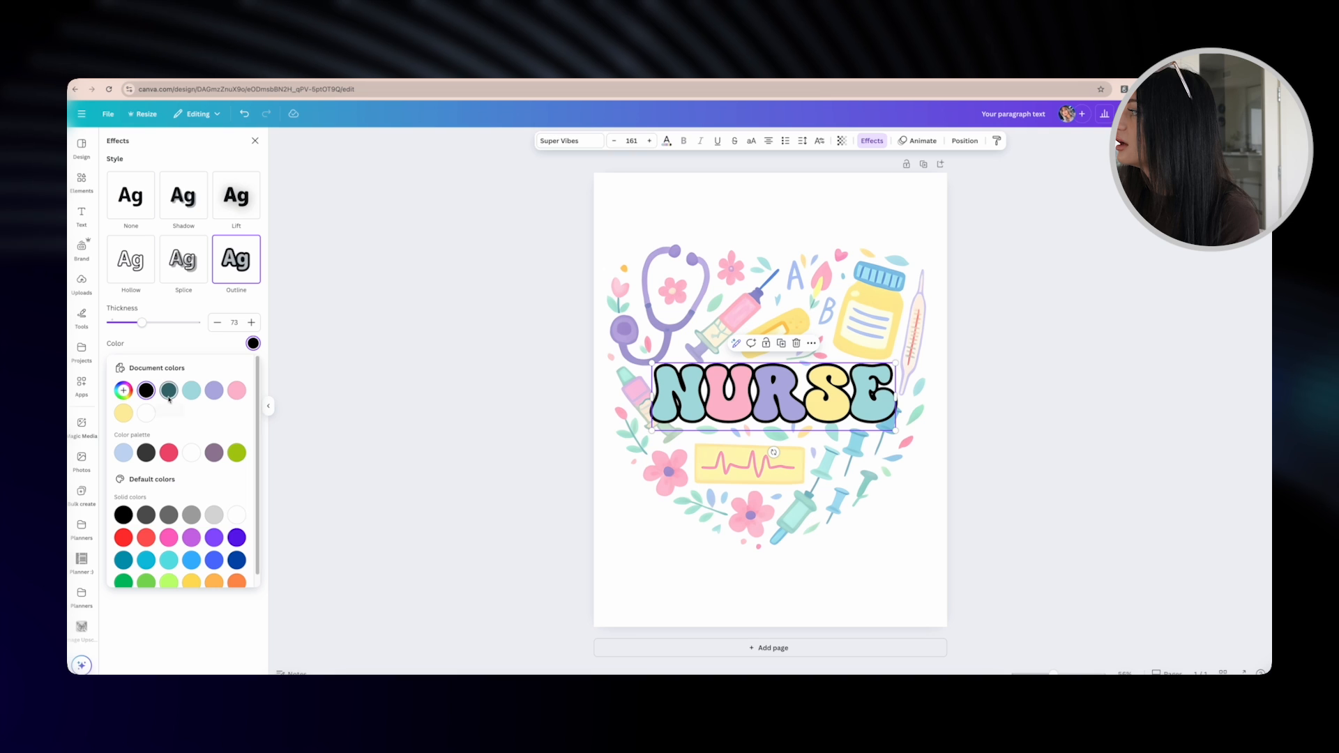
{"action": "left_click", "coordinate": [146, 412]}
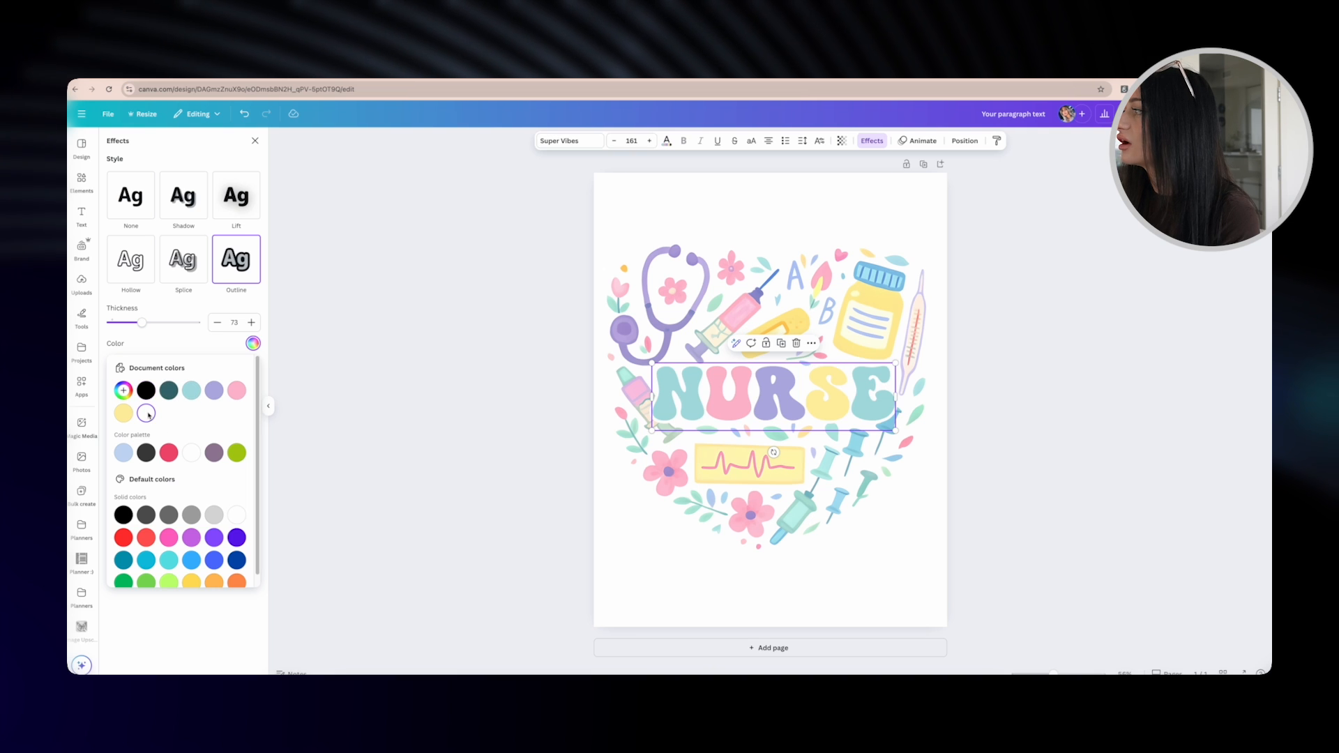
{"action": "left_click", "coordinate": [146, 390]}
{"action": "left_click", "coordinate": [146, 412]}
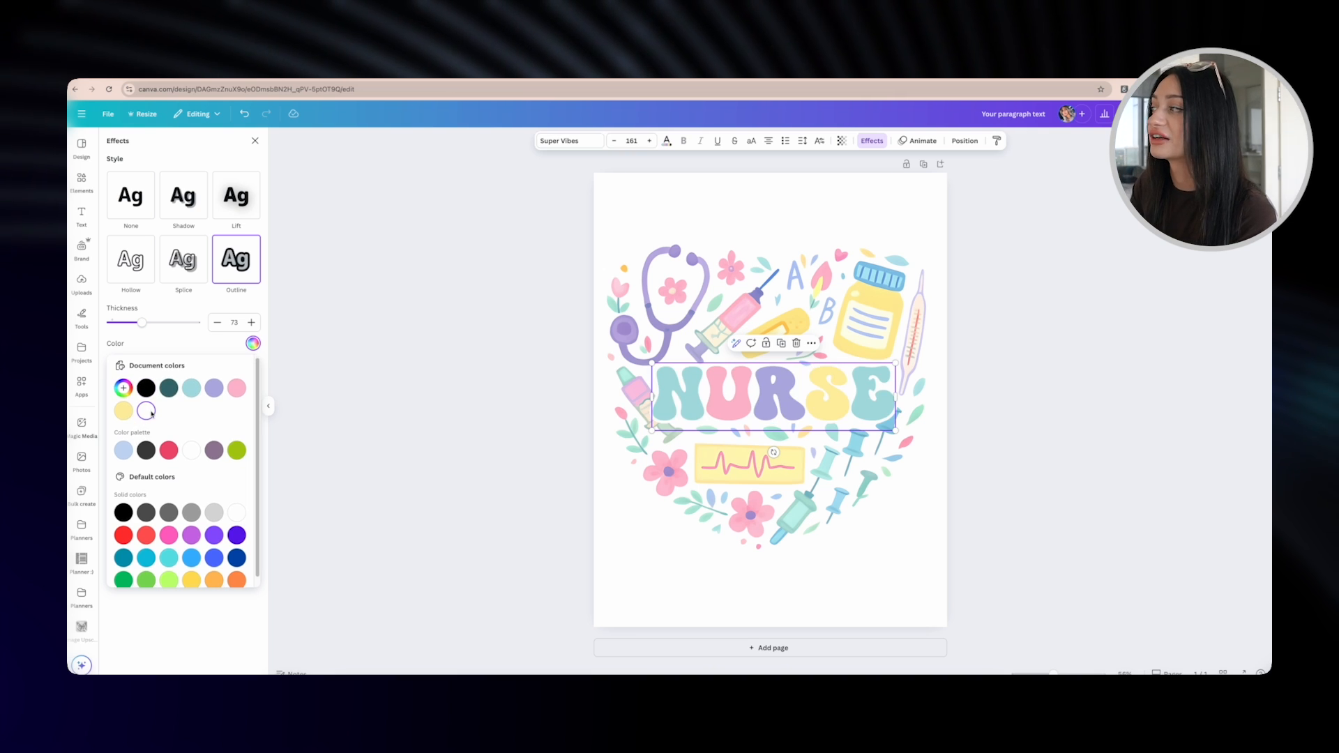
{"action": "left_click", "coordinate": [147, 389]}
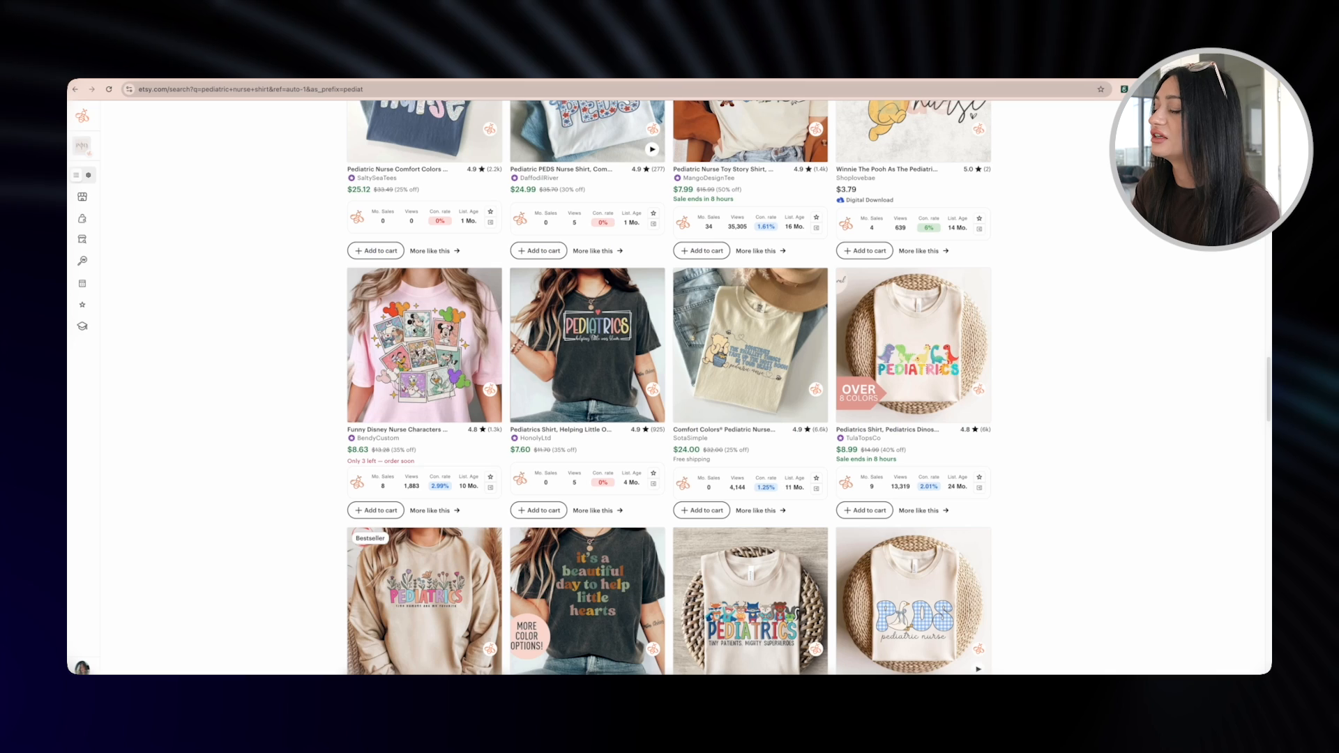
Step: Compare the design with the lettering styles of the pediatric nurse shirts in the Etsy results
{"action": "scroll", "coordinate": [589, 462], "scroll_direction": "up", "scroll_amount": 2}
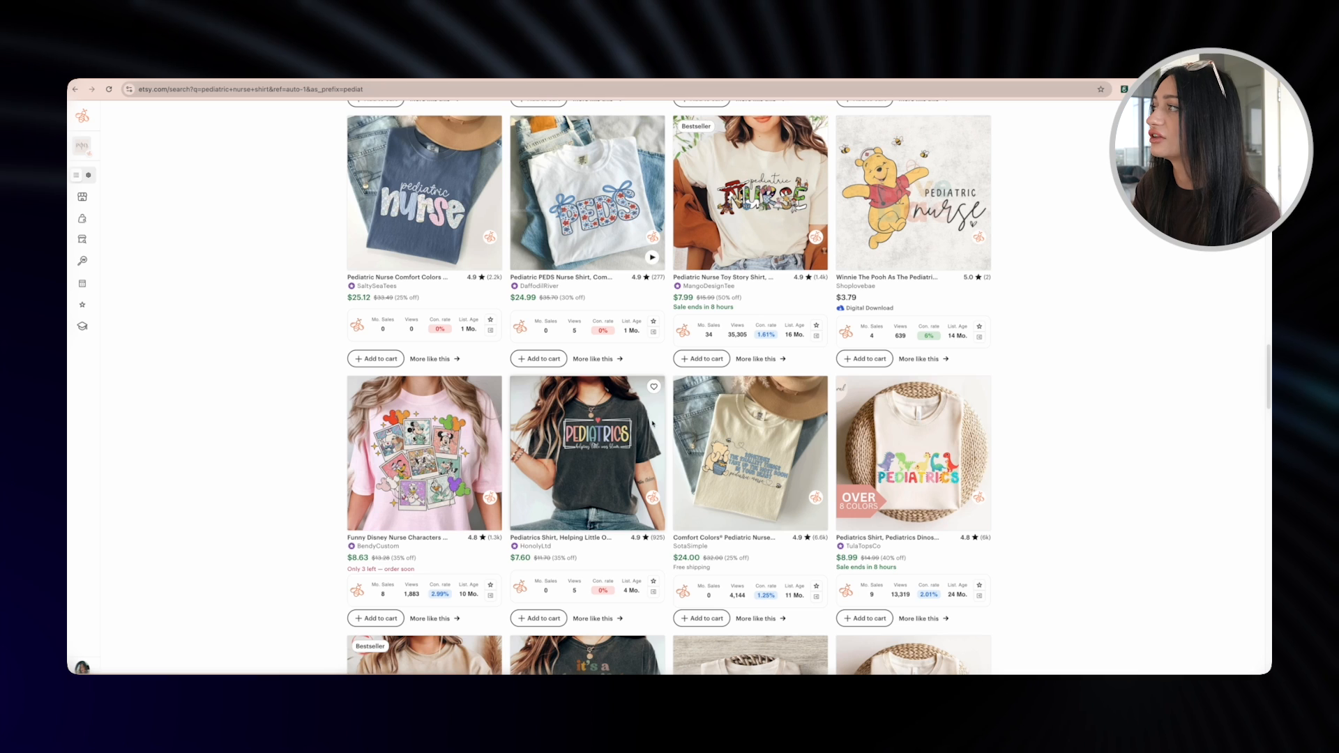
{"action": "scroll", "coordinate": [739, 345], "scroll_direction": "up", "scroll_amount": 3}
{"action": "scroll", "coordinate": [738, 344], "scroll_direction": "up", "scroll_amount": 5}
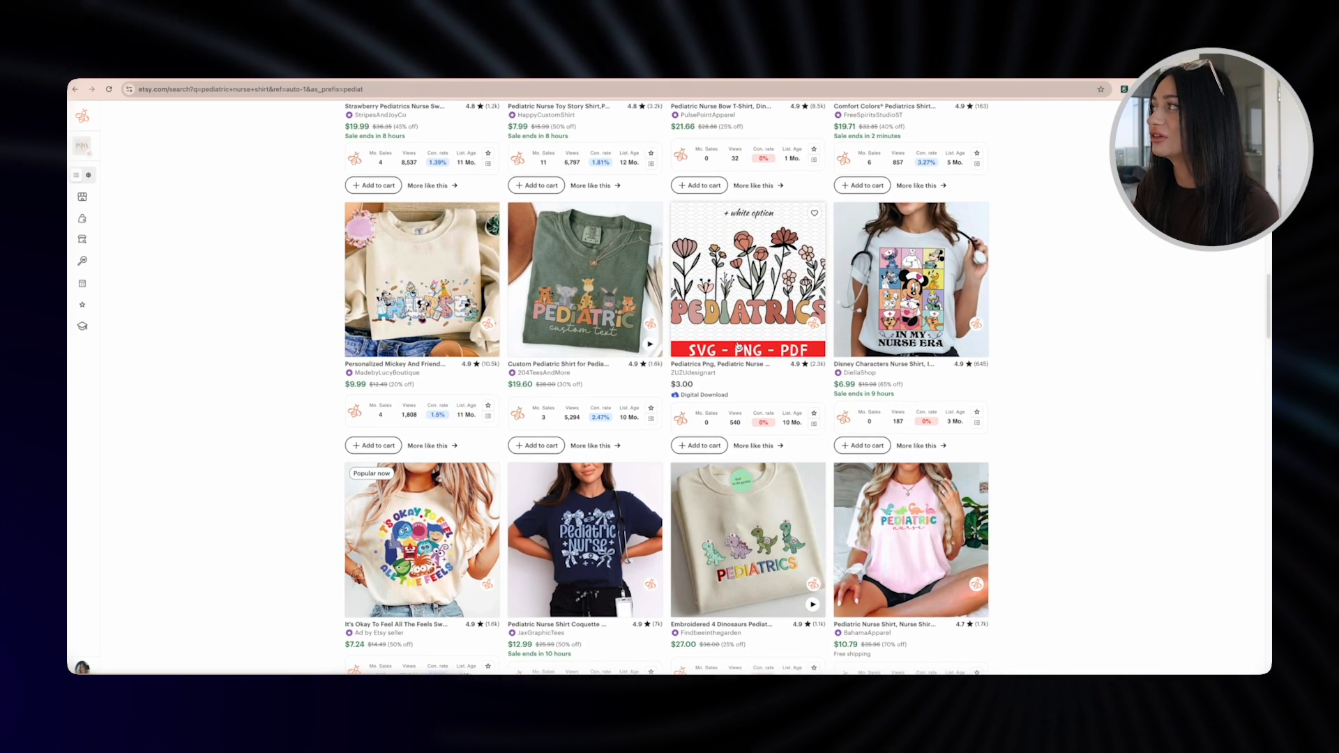
{"action": "scroll", "coordinate": [737, 344], "scroll_direction": "up", "scroll_amount": 2}
{"action": "scroll", "coordinate": [738, 344], "scroll_direction": "up", "scroll_amount": 3}
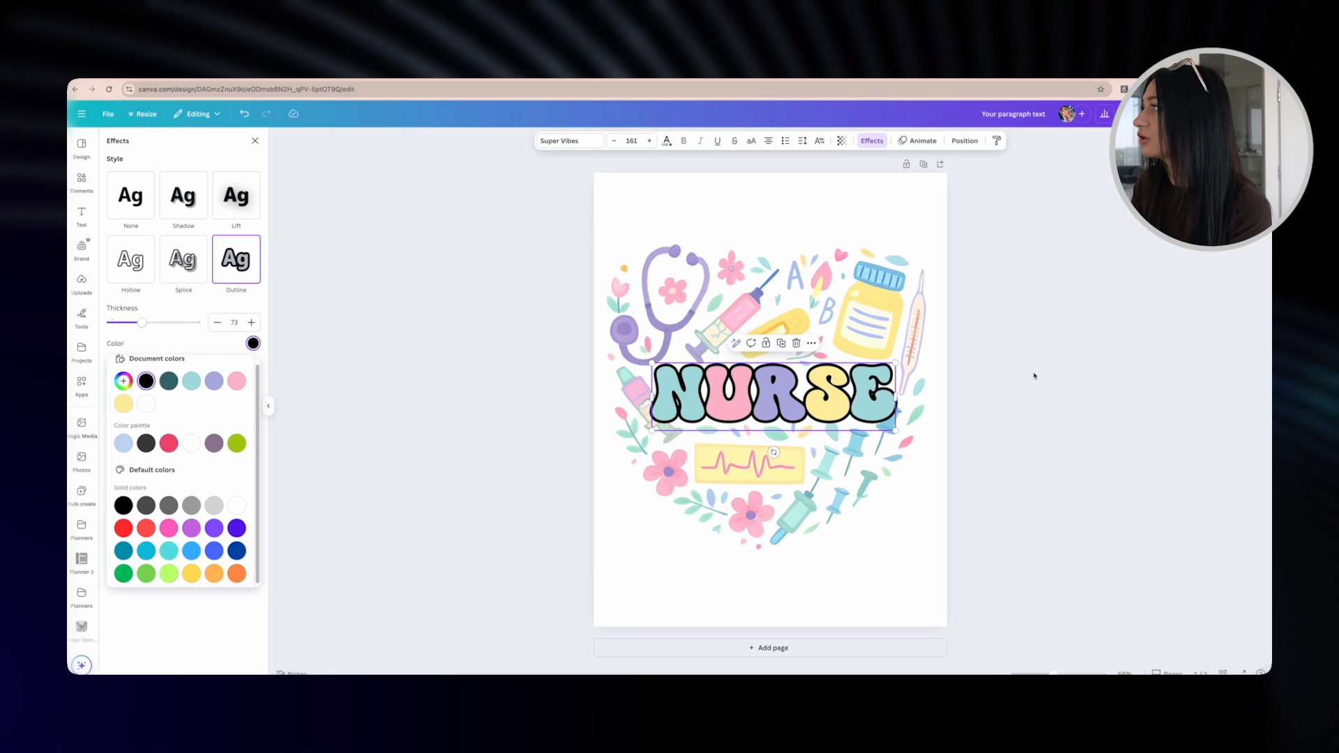
Step: Deselect the NURSE text in Canva and switch to the Etsy bestselling nurse shirt results
{"action": "left_click", "coordinate": [1034, 373]}
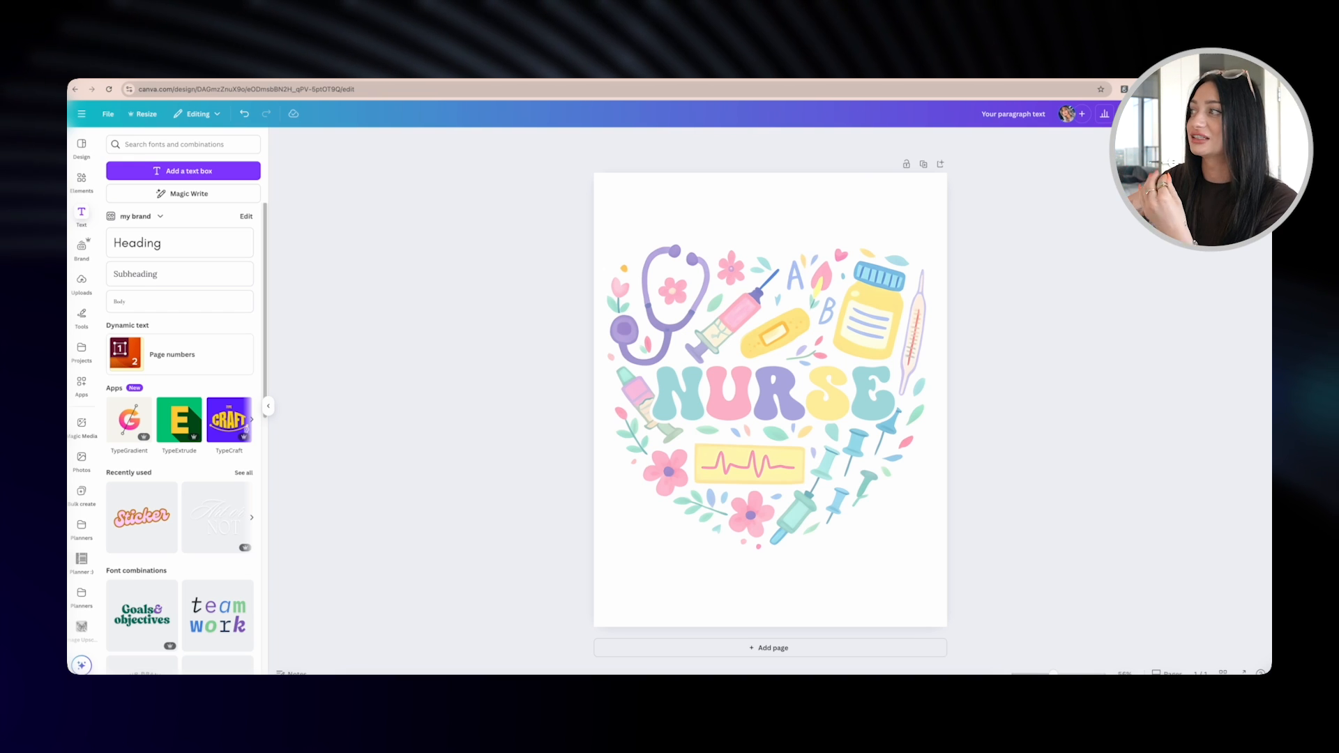
{"action": "key", "text": "ctrl+Tab"}
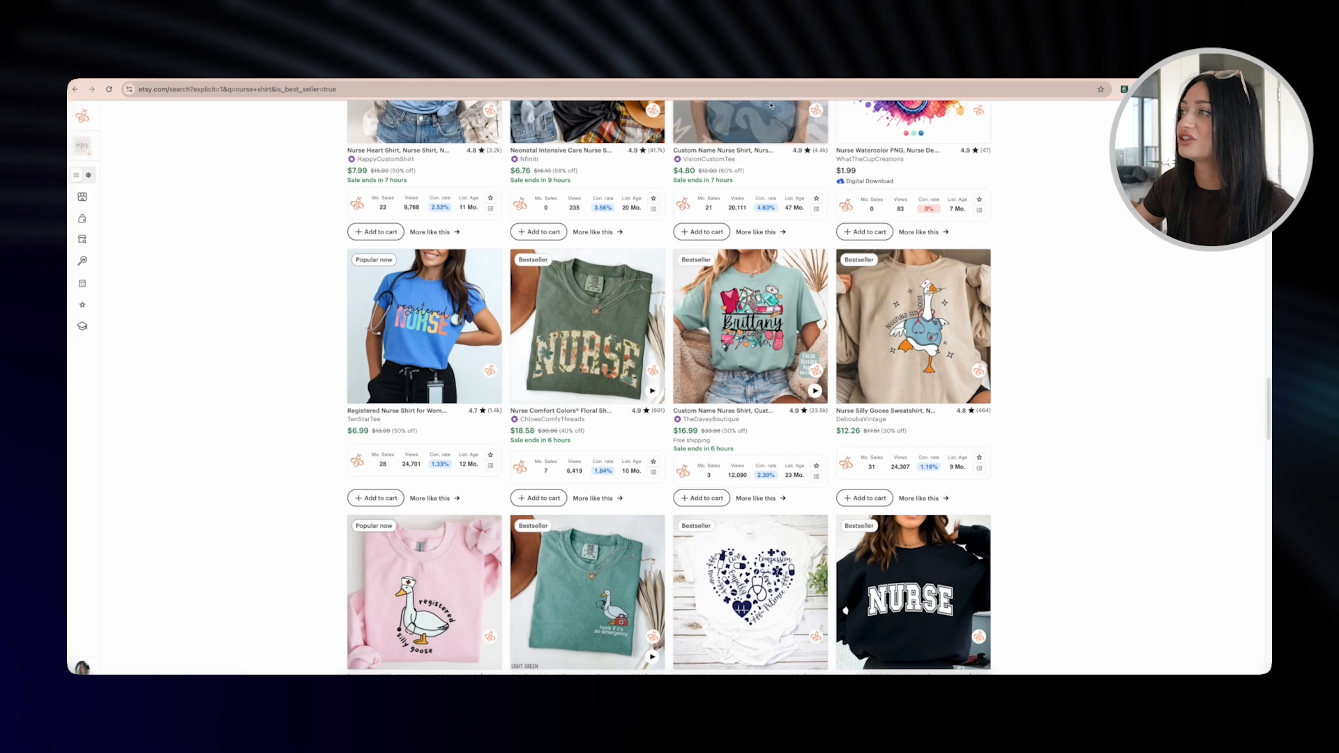
Step: Look through the bestselling nurse shirts on Etsy for further lettering and layout ideas
{"action": "scroll", "coordinate": [697, 209], "scroll_direction": "up", "scroll_amount": 8}
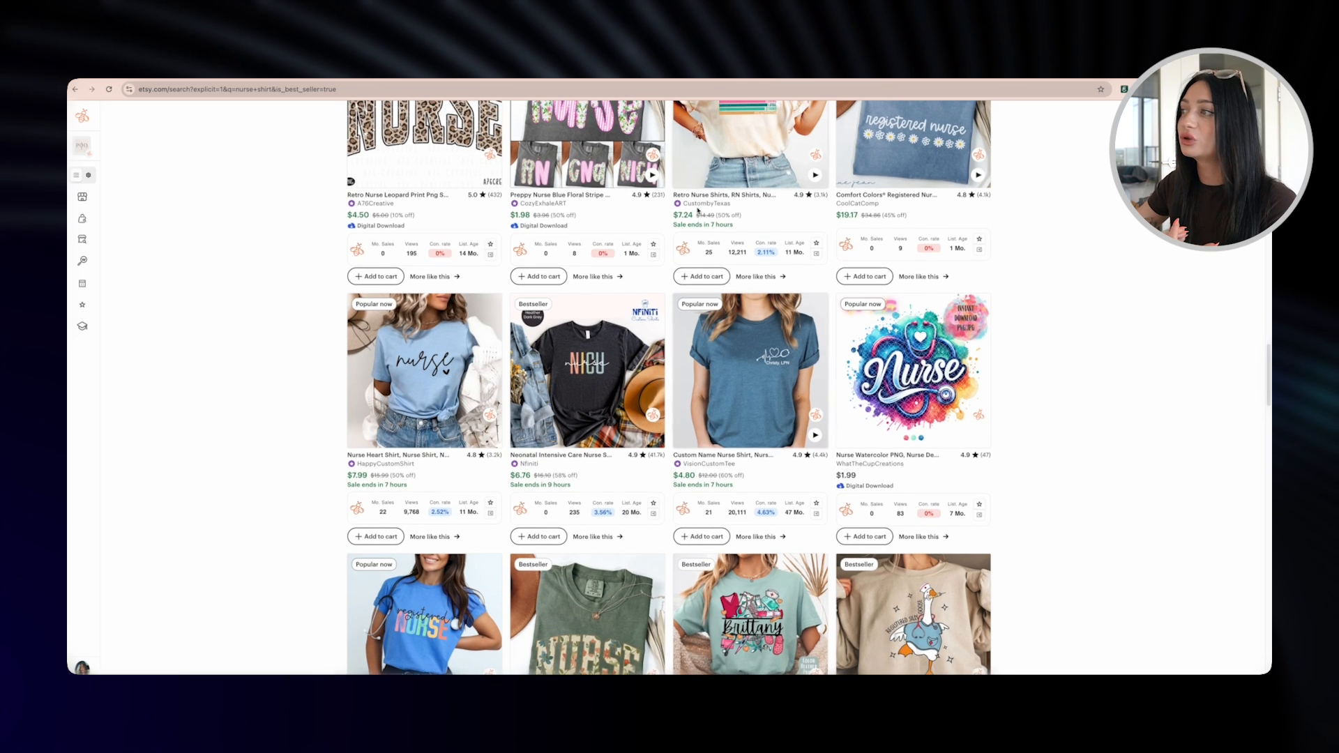
{"action": "scroll", "coordinate": [697, 209], "scroll_direction": "up", "scroll_amount": 5}
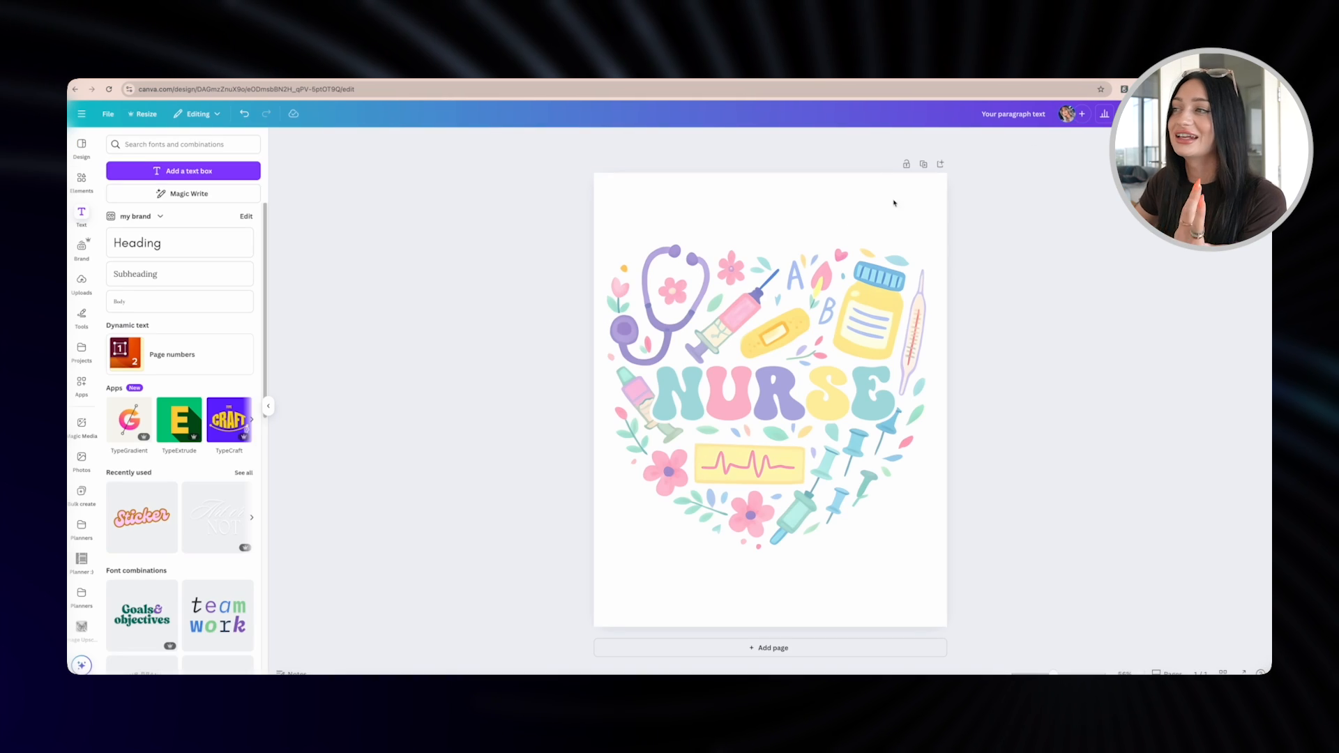
Step: In Canva, add a heading reading "Pediatric" on the second page's nurse design, just above the NURSE lettering
{"action": "left_click_drag", "start_coordinate": [137, 242], "coordinate": [804, 364]}
{"action": "double_click", "coordinate": [802, 358]}
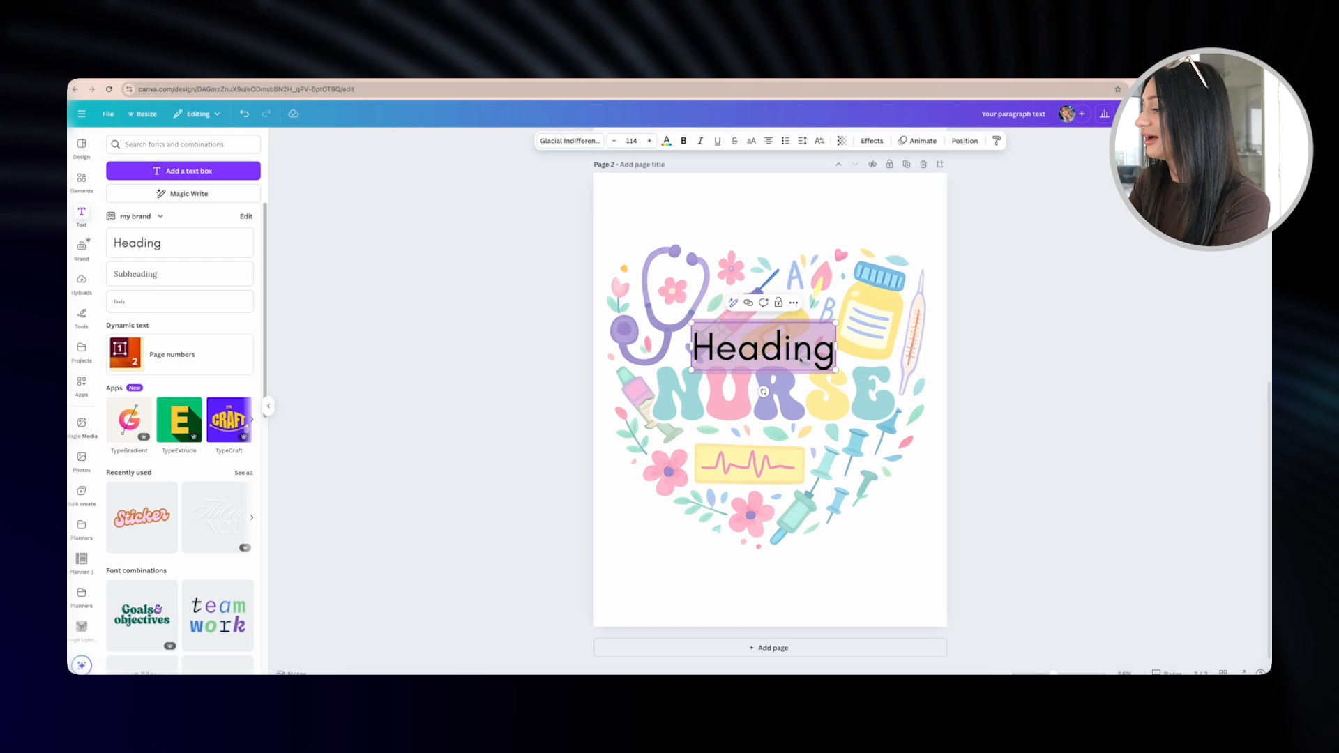
{"action": "type", "text": "Pedo"}
{"action": "key", "text": "BackSpace"}
{"action": "type", "text": "iattri"}
{"action": "key", "text": "BackSpace"}
{"action": "key", "text": "BackSpace"}
{"action": "key", "text": "BackSpace"}
{"action": "type", "text": "rc"}
{"action": "key", "text": "BackSpace"}
{"action": "type", "text": "ic"}
{"action": "left_click", "coordinate": [966, 395]}
{"action": "left_click_drag", "start_coordinate": [792, 343], "coordinate": [795, 347]}
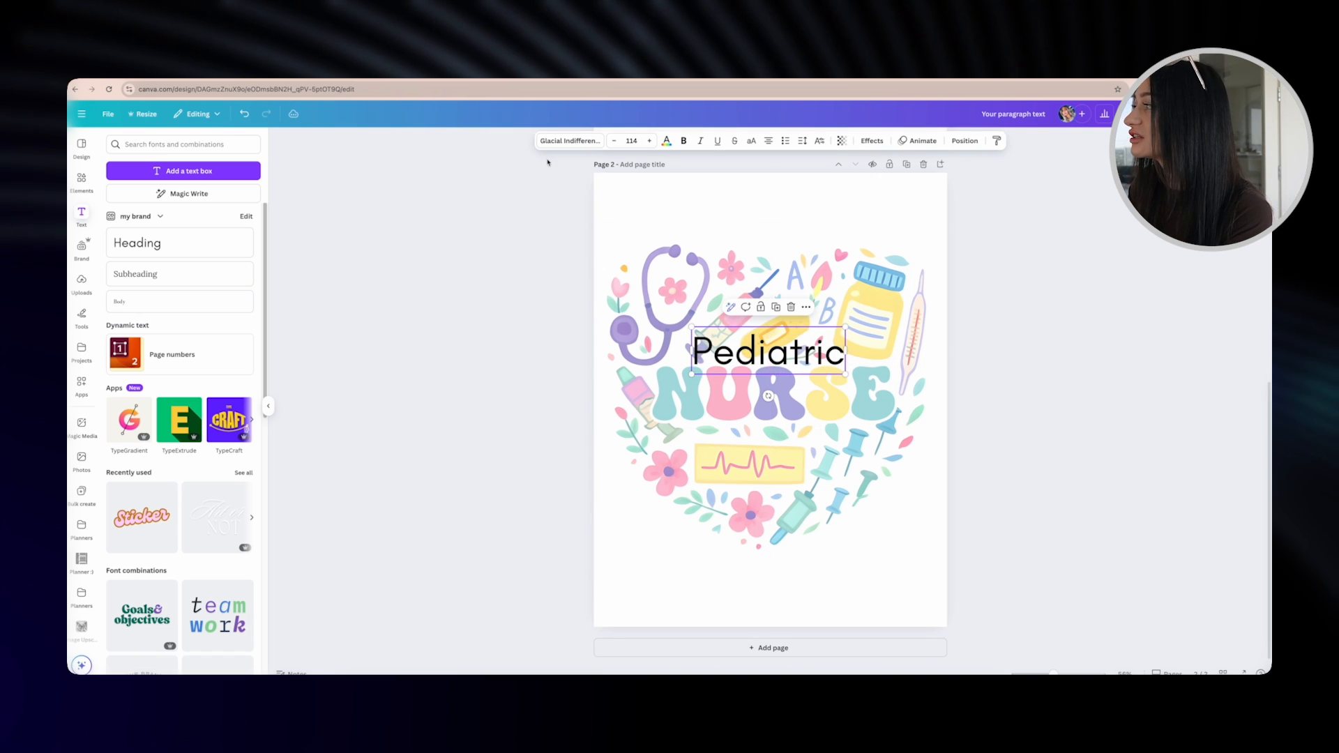
Step: Set the Pediatric text's font to Keep on Truckin and make its first letter lowercase
{"action": "left_click", "coordinate": [568, 140]}
{"action": "left_click", "coordinate": [193, 435]}
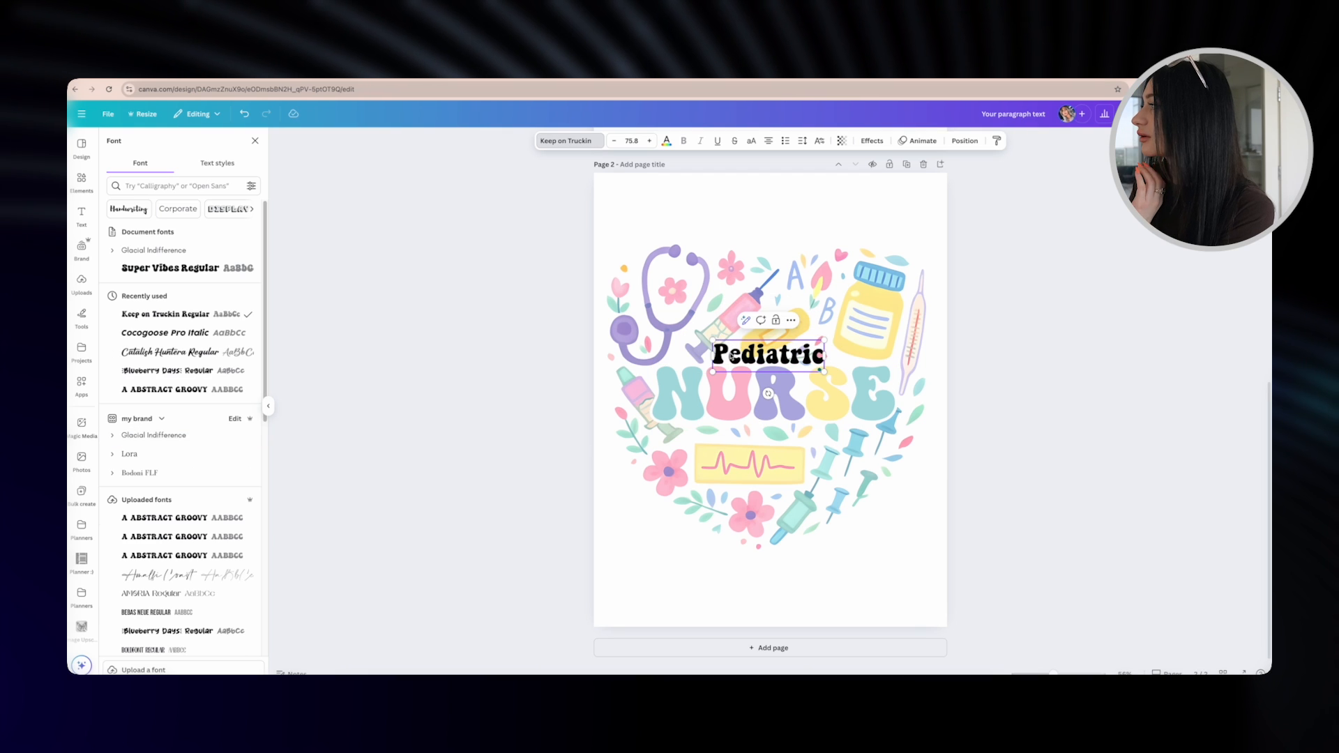
{"action": "key", "text": "BackSpace"}
{"action": "type", "text": "p"}
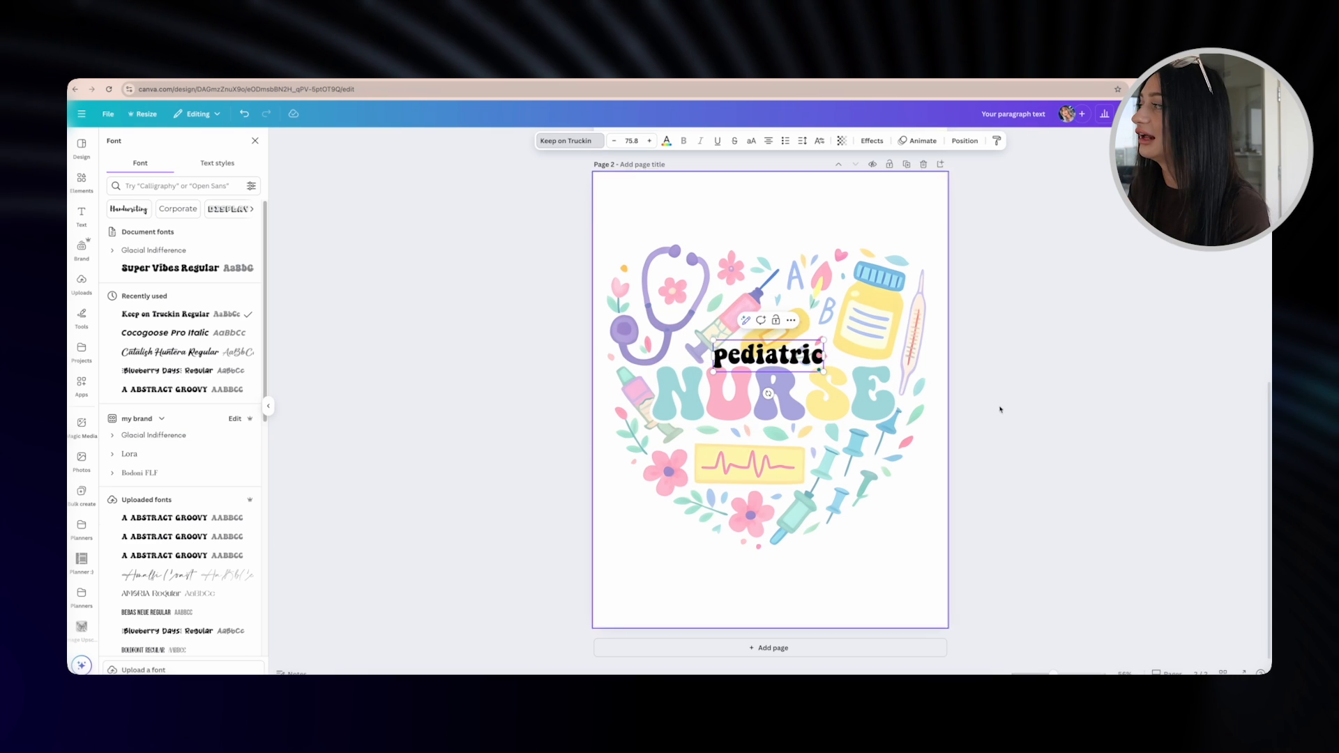
{"action": "key", "text": "Escape"}
{"action": "left_click", "coordinate": [1023, 350]}
Step: Move the pediatric text above the stethoscope, curve it at about 61, and tilt it about -9° to follow the heart's edge
{"action": "left_click_drag", "start_coordinate": [773, 358], "coordinate": [680, 237]}
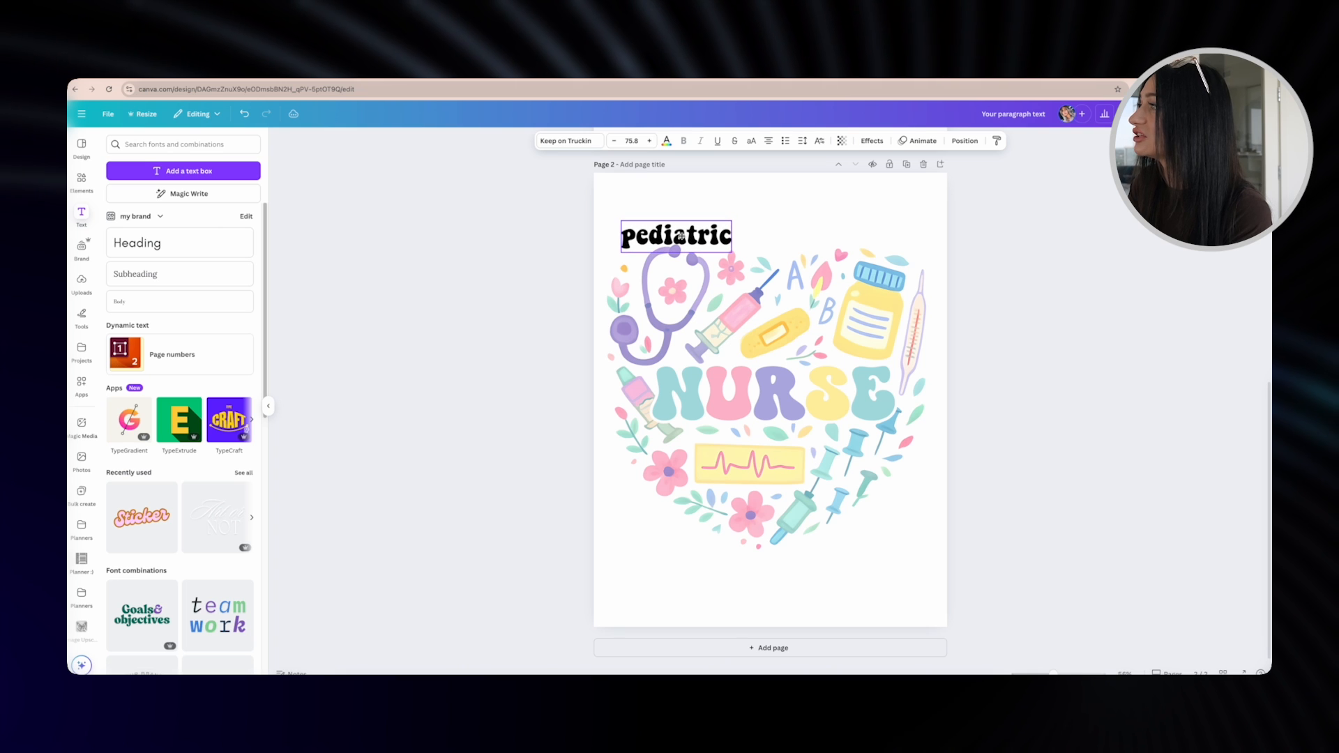
{"action": "left_click", "coordinate": [872, 140]}
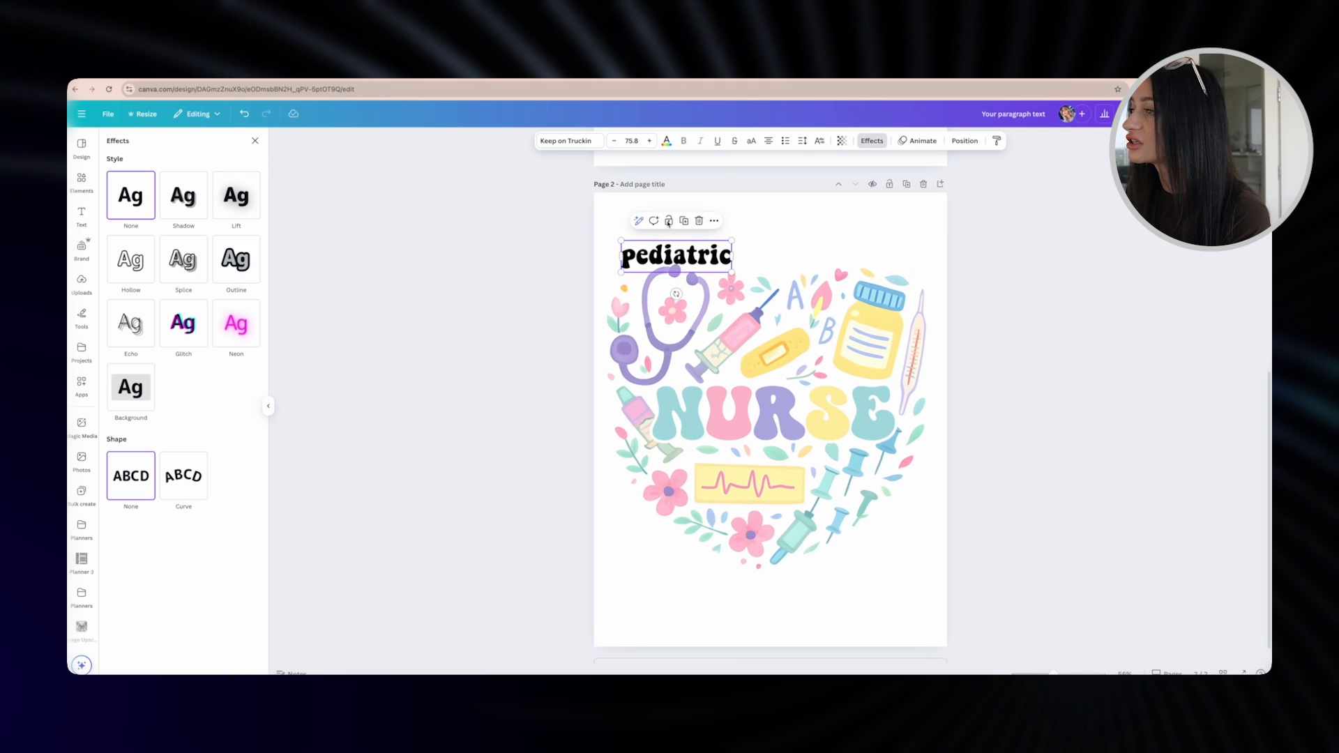
{"action": "left_click", "coordinate": [183, 478]}
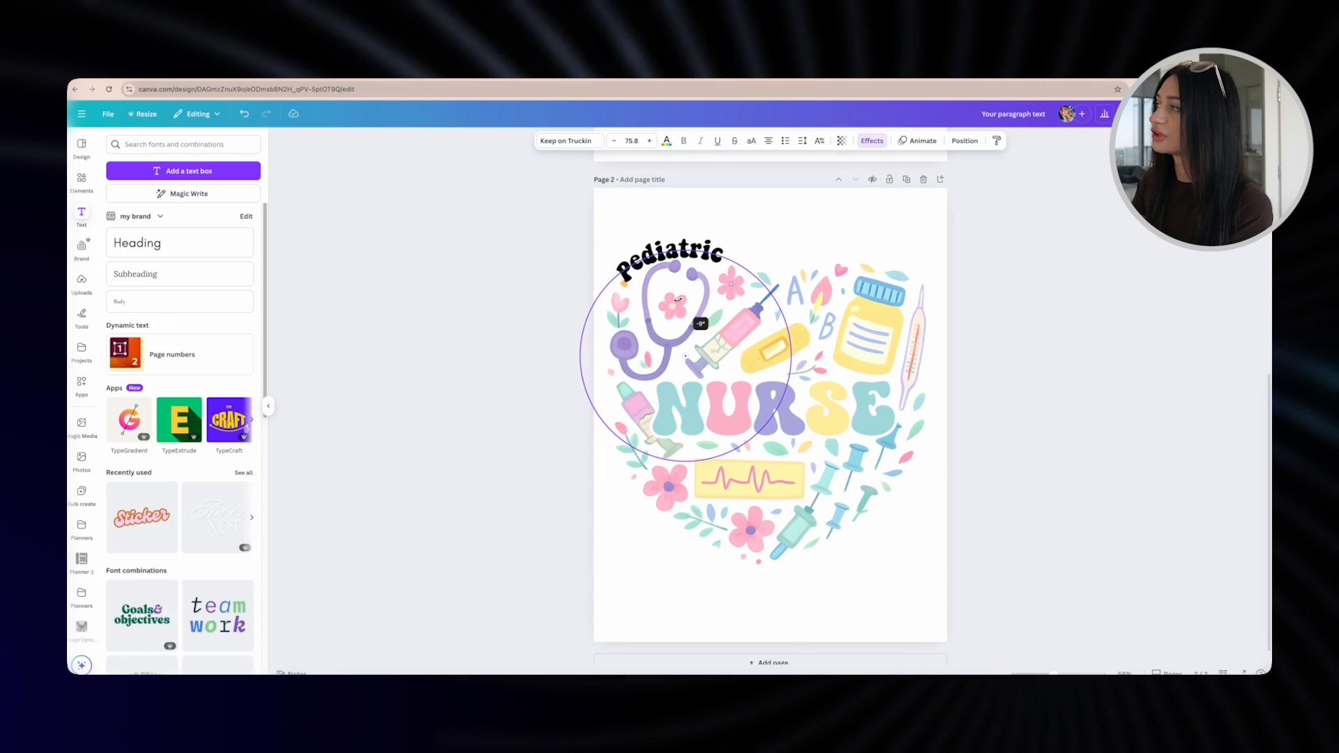
{"action": "left_click_drag", "start_coordinate": [684, 303], "coordinate": [675, 300]}
{"action": "left_click", "coordinate": [599, 241]}
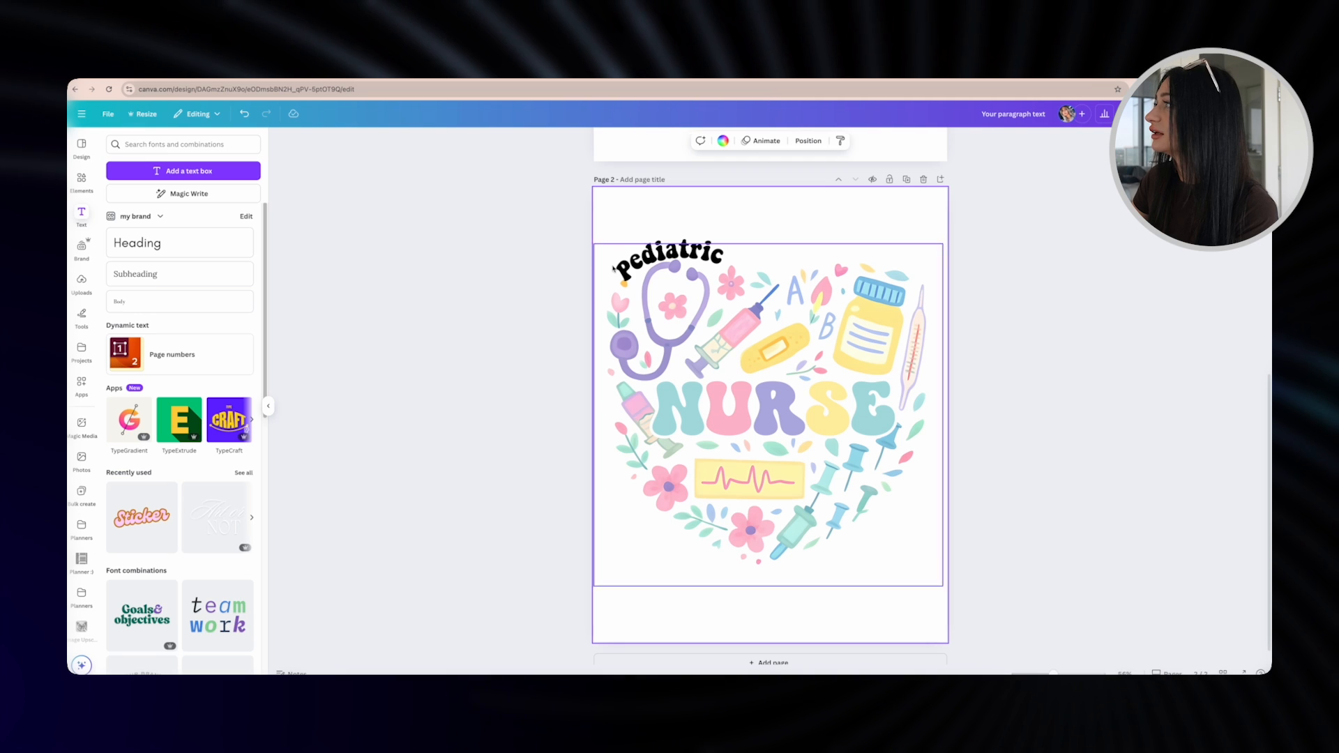
Step: Try the teal and purple photo colors on the pediatric text, then color it pale yellow
{"action": "left_click", "coordinate": [652, 258]}
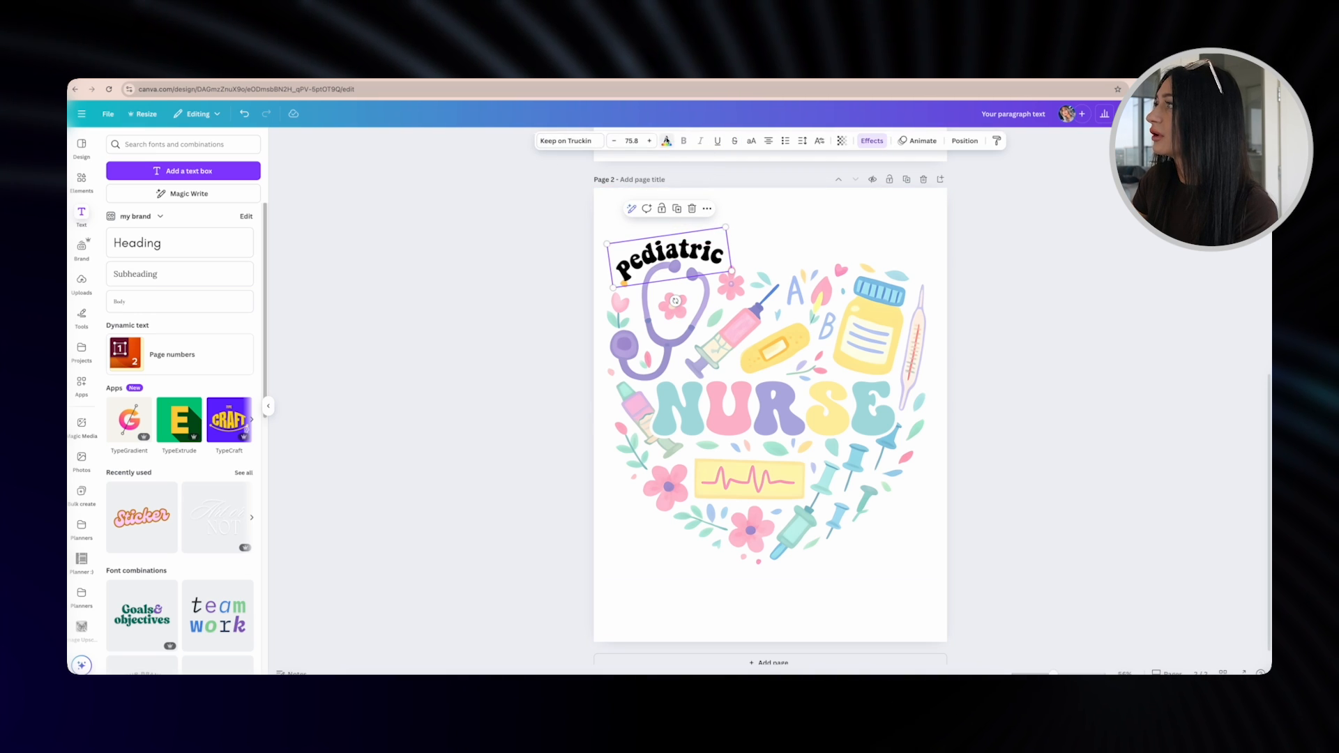
{"action": "left_click", "coordinate": [668, 143]}
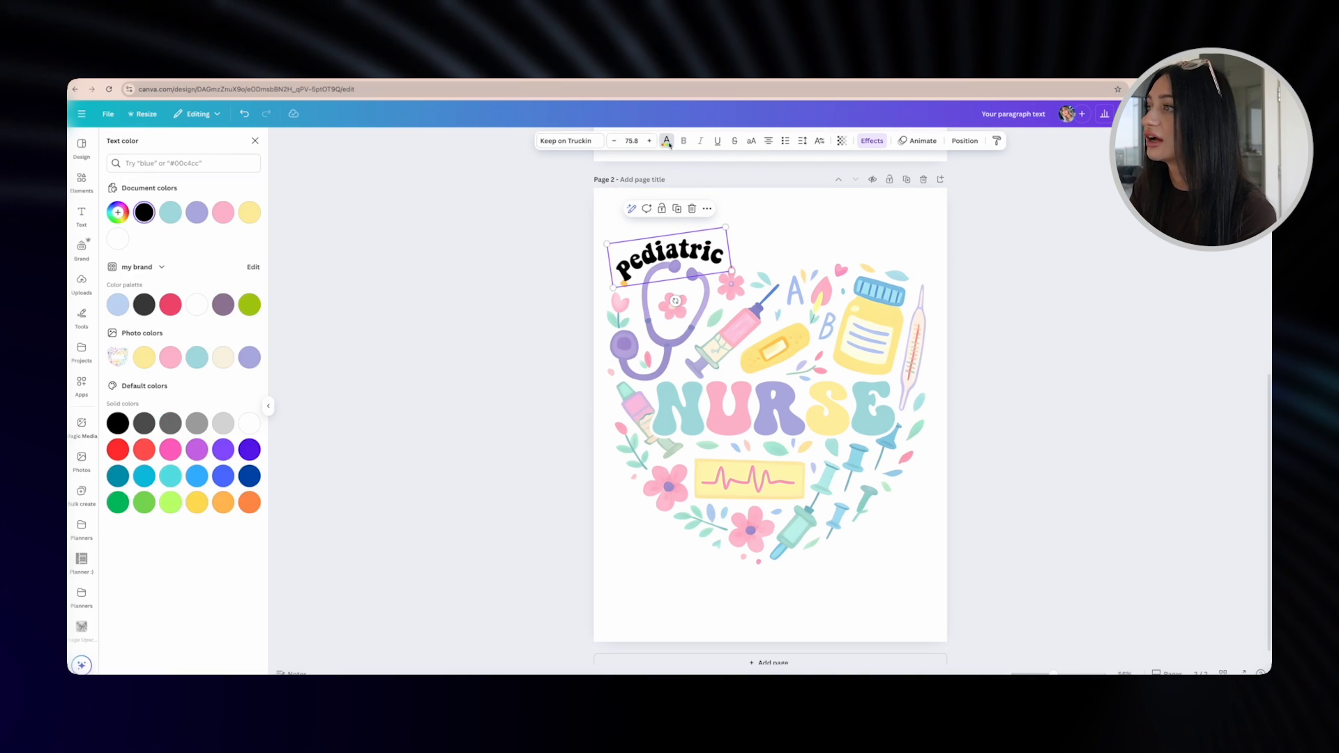
{"action": "left_click", "coordinate": [197, 357]}
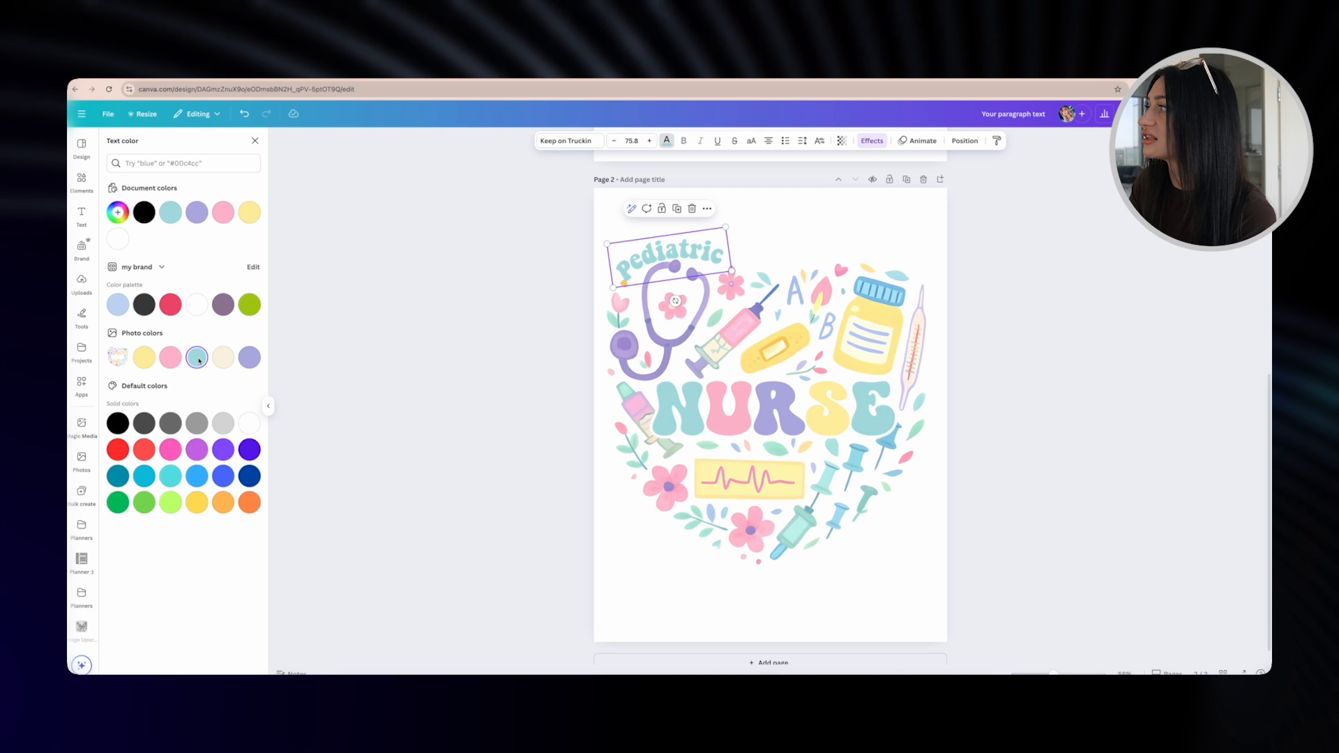
{"action": "left_click", "coordinate": [249, 357]}
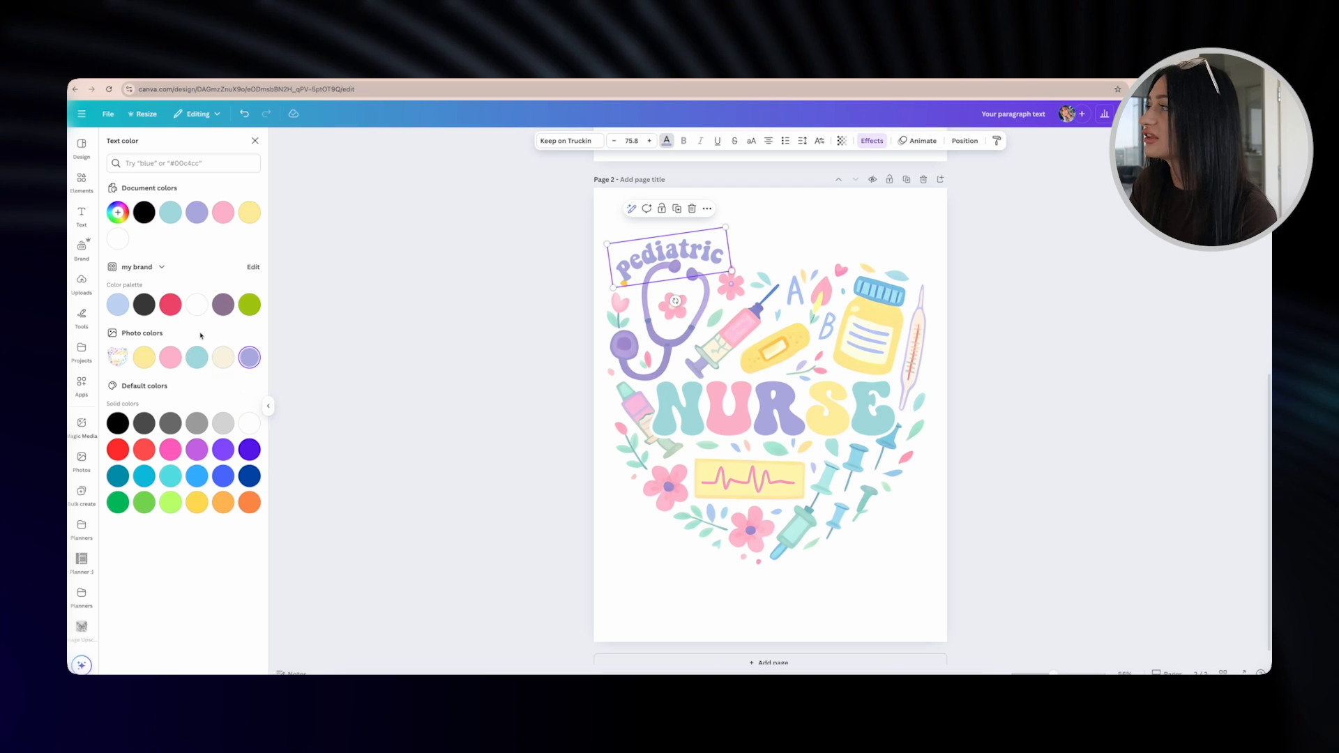
{"action": "left_click", "coordinate": [143, 358]}
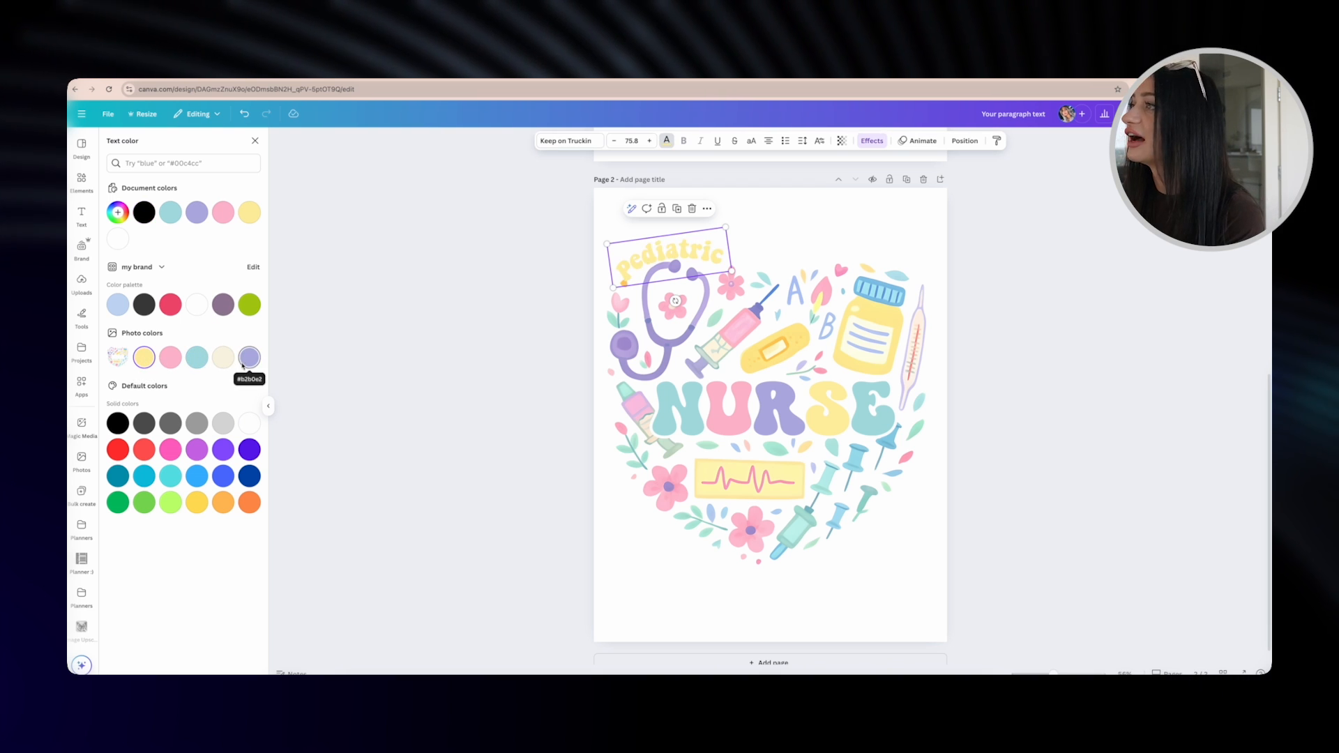
Step: Apply the Outline effect at thickness 50 to the pediatric text with a white outline color
{"action": "left_click", "coordinate": [872, 140]}
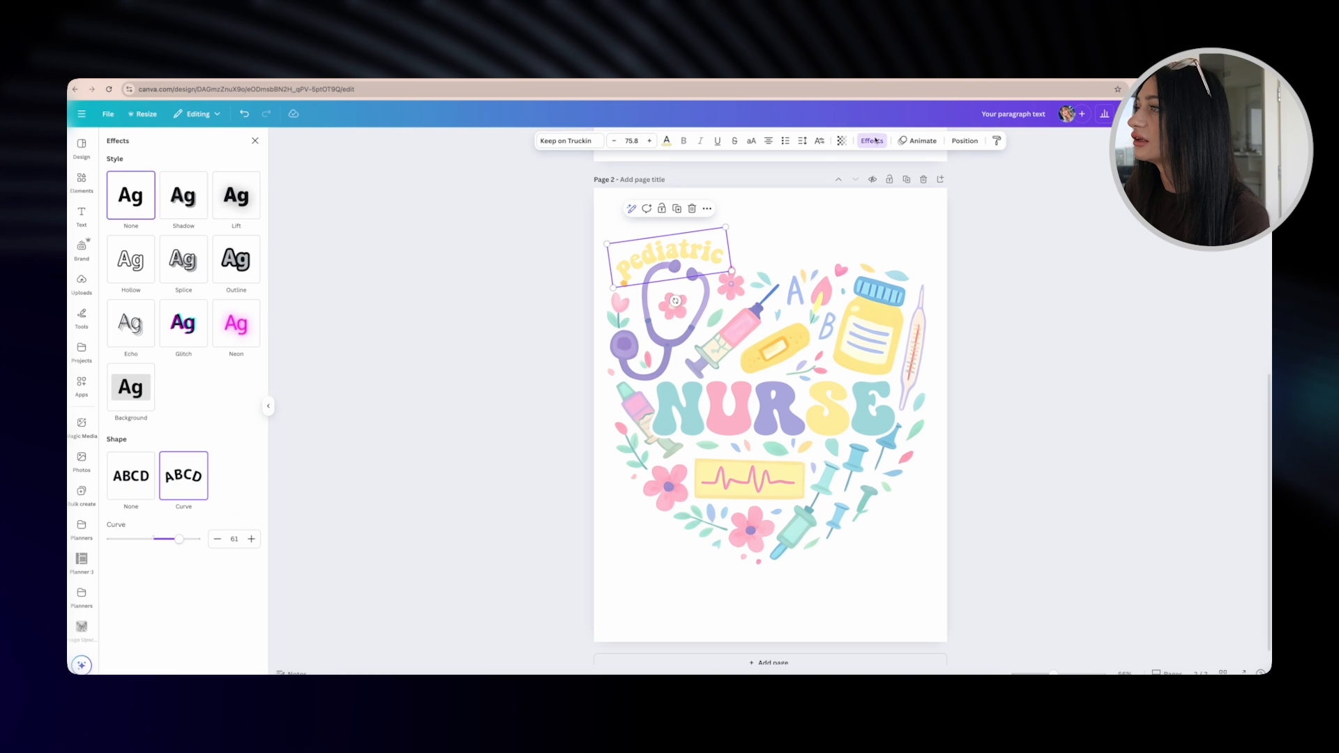
{"action": "left_click", "coordinate": [236, 260]}
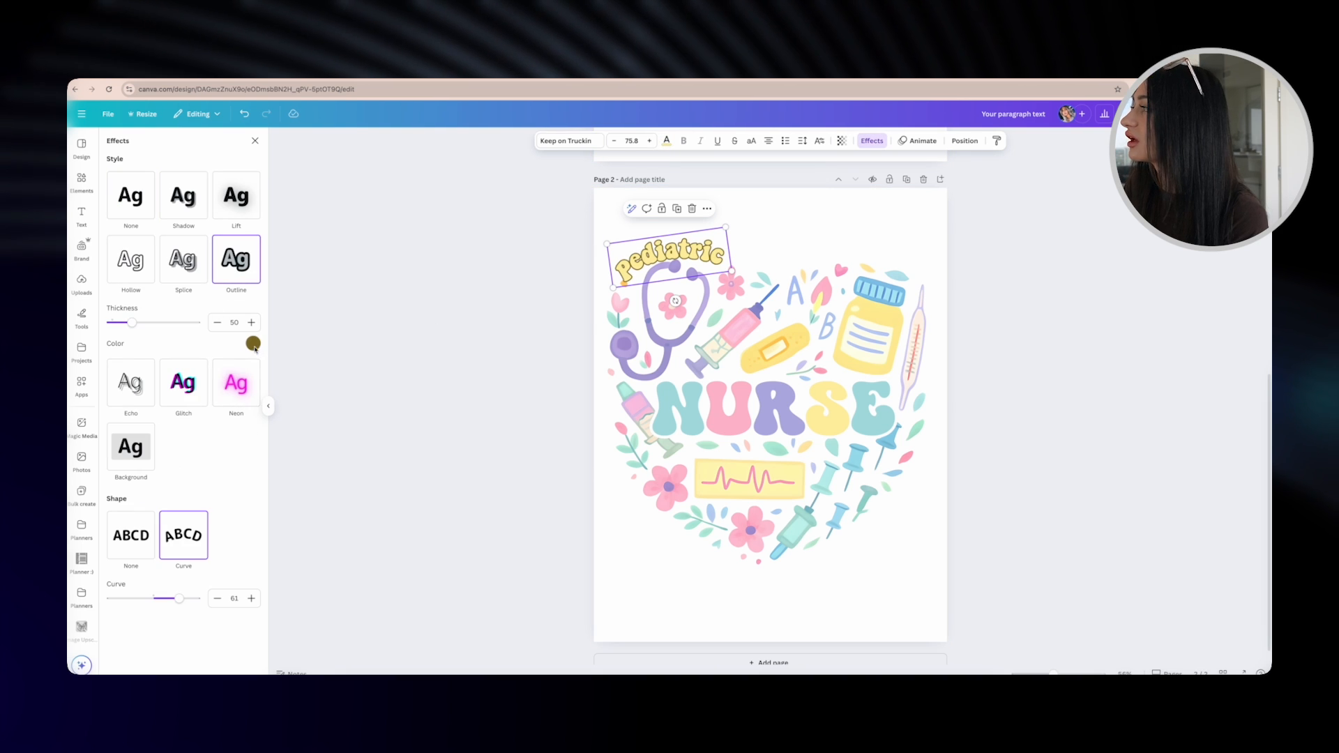
{"action": "left_click", "coordinate": [253, 343]}
{"action": "left_click", "coordinate": [191, 453]}
{"action": "left_click", "coordinate": [355, 421]}
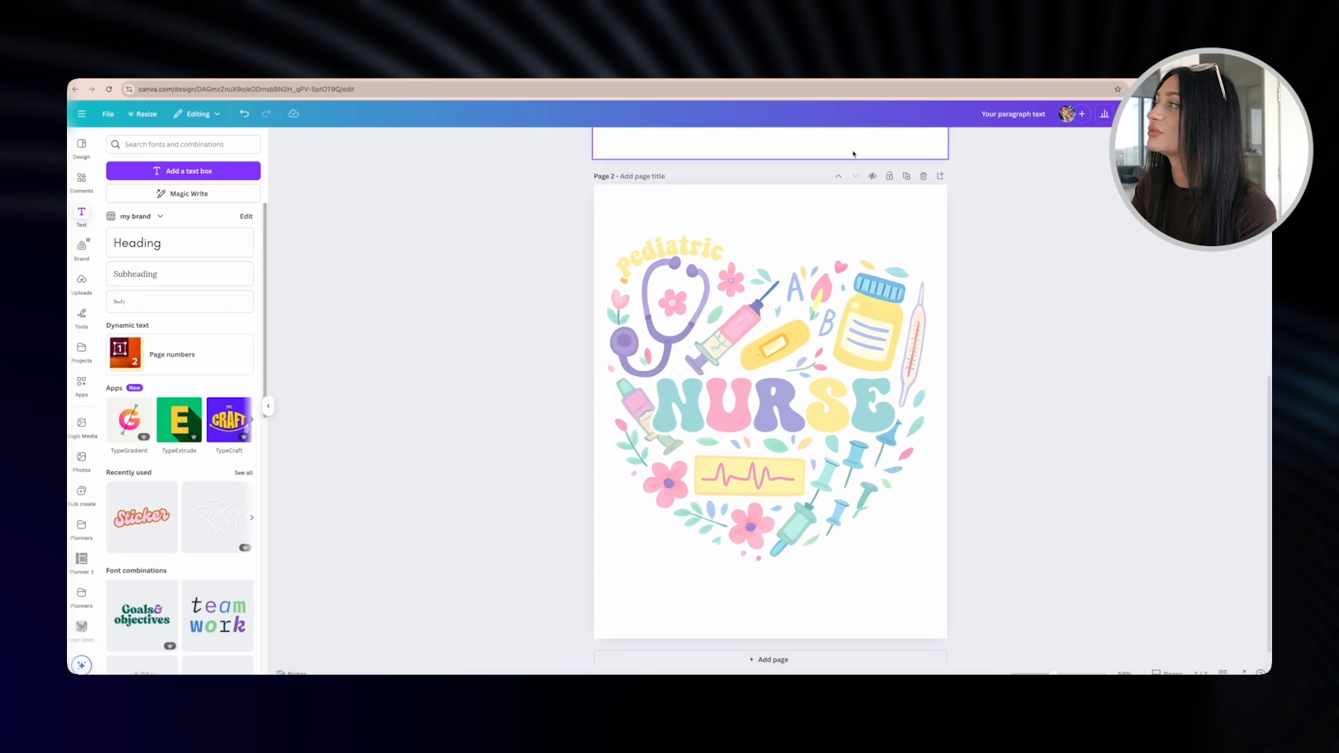
Step: Return to the first page and title the design "pediatric nurse designs"
{"action": "scroll", "coordinate": [981, 213], "scroll_direction": "up", "scroll_amount": 6}
{"action": "scroll", "coordinate": [802, 390], "scroll_direction": "down", "scroll_amount": 1}
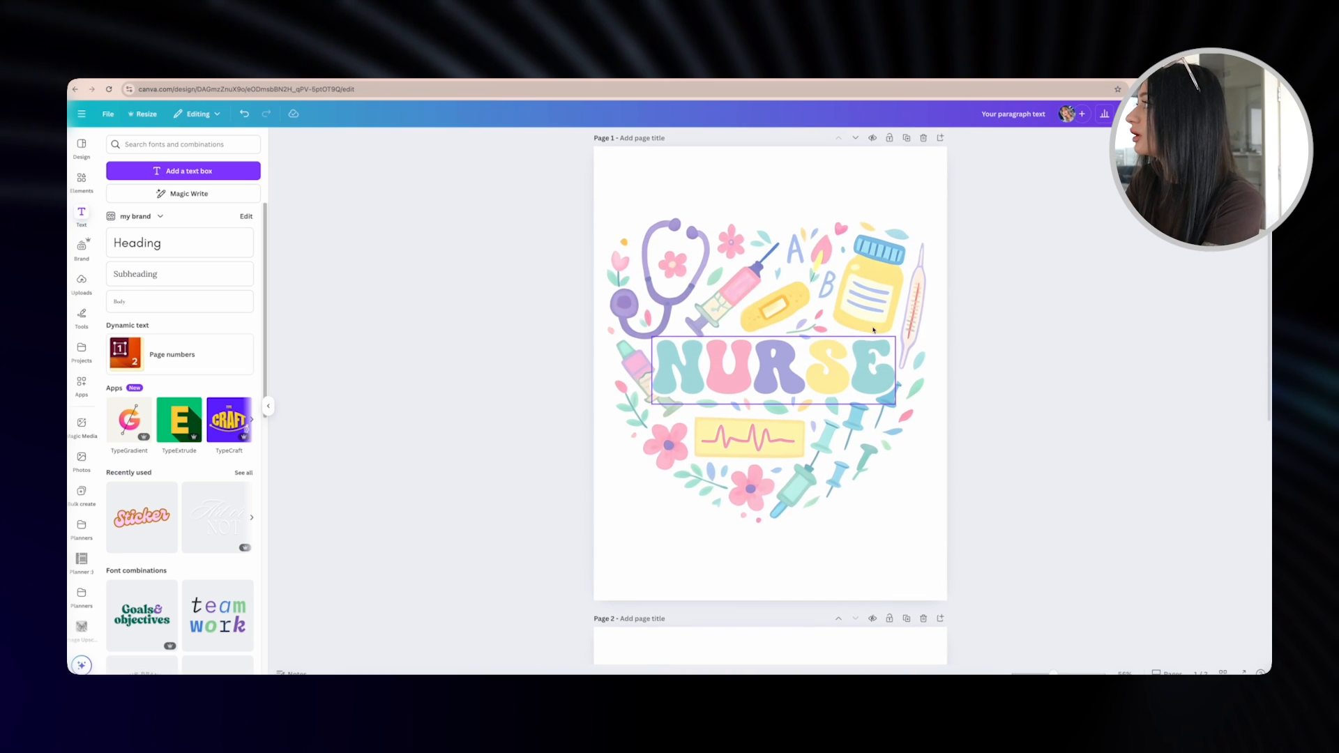
{"action": "left_click", "coordinate": [1030, 117]}
{"action": "type", "text": "pedi"}
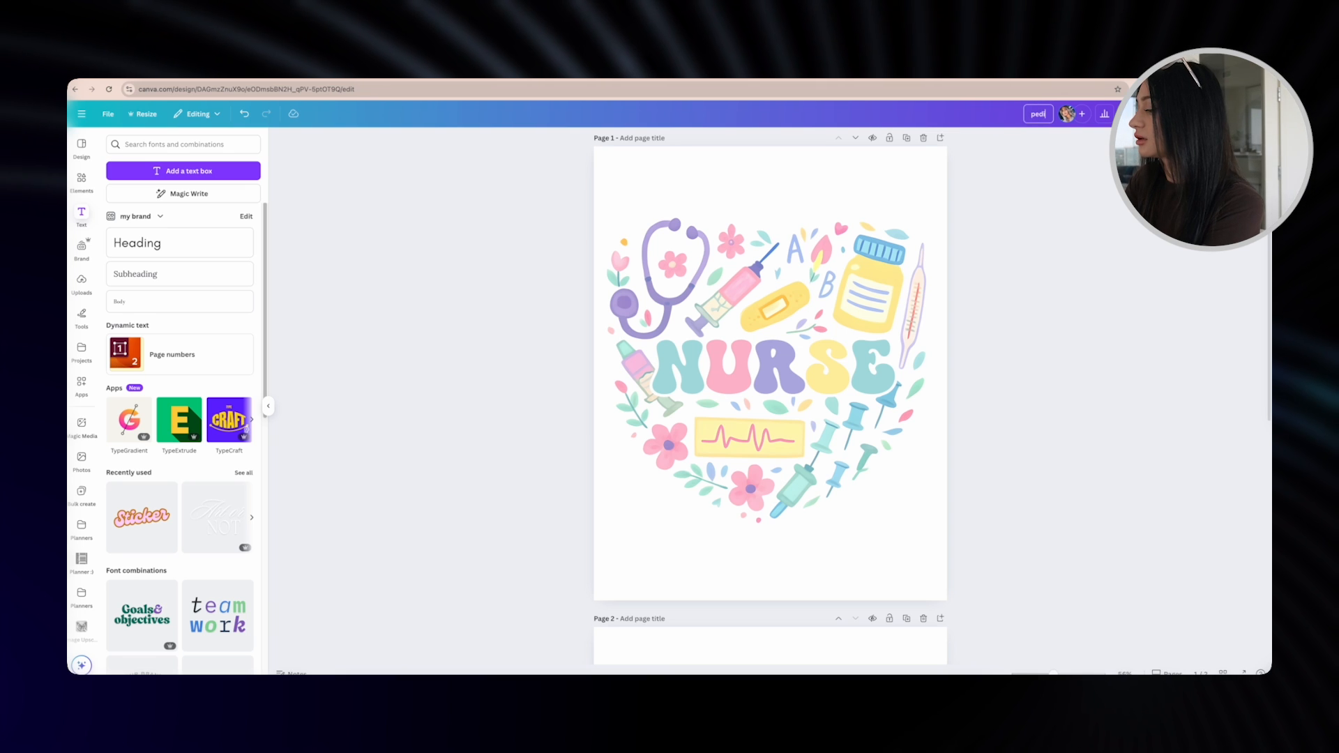
{"action": "type", "text": "atric"}
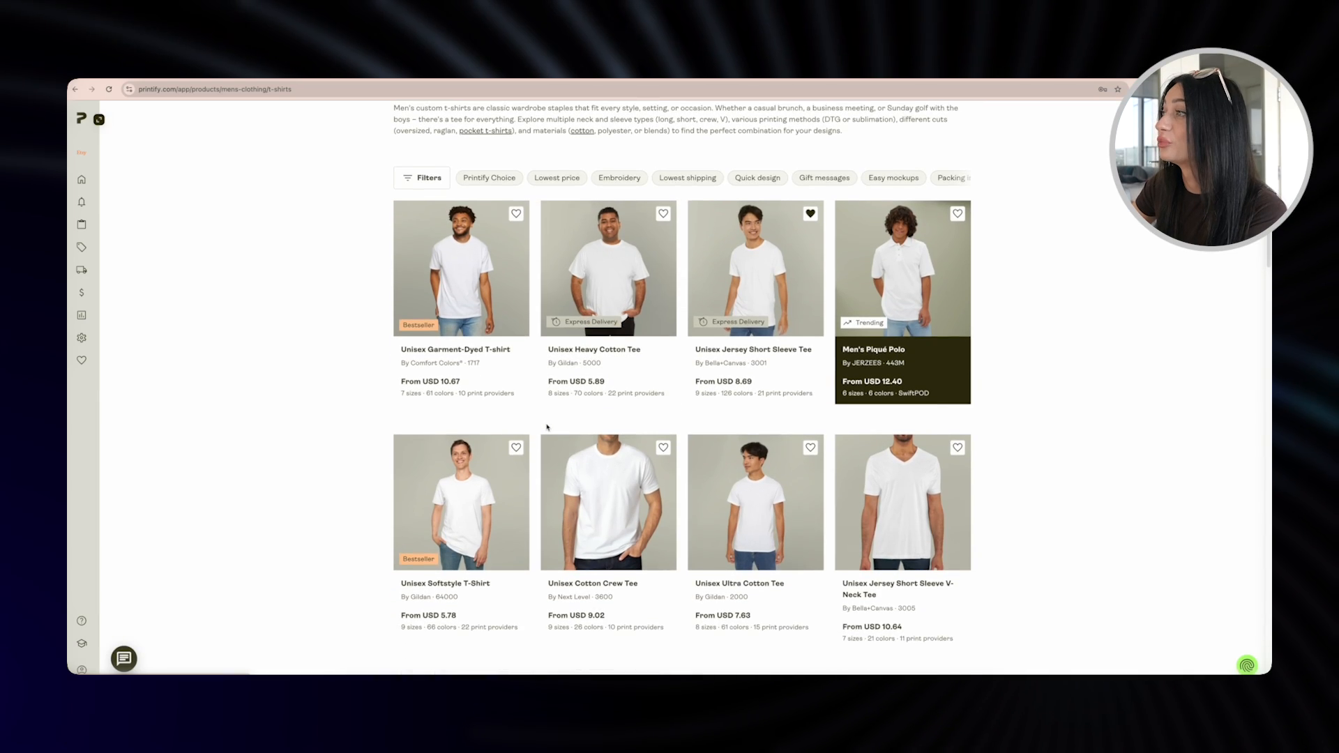
Step: In Printify, start designing the Comfort Colors 1717 Unisex Garment-Dyed T-shirt and select shirt colors including Washed Denim
{"action": "scroll", "coordinate": [546, 427], "scroll_direction": "down", "scroll_amount": 1}
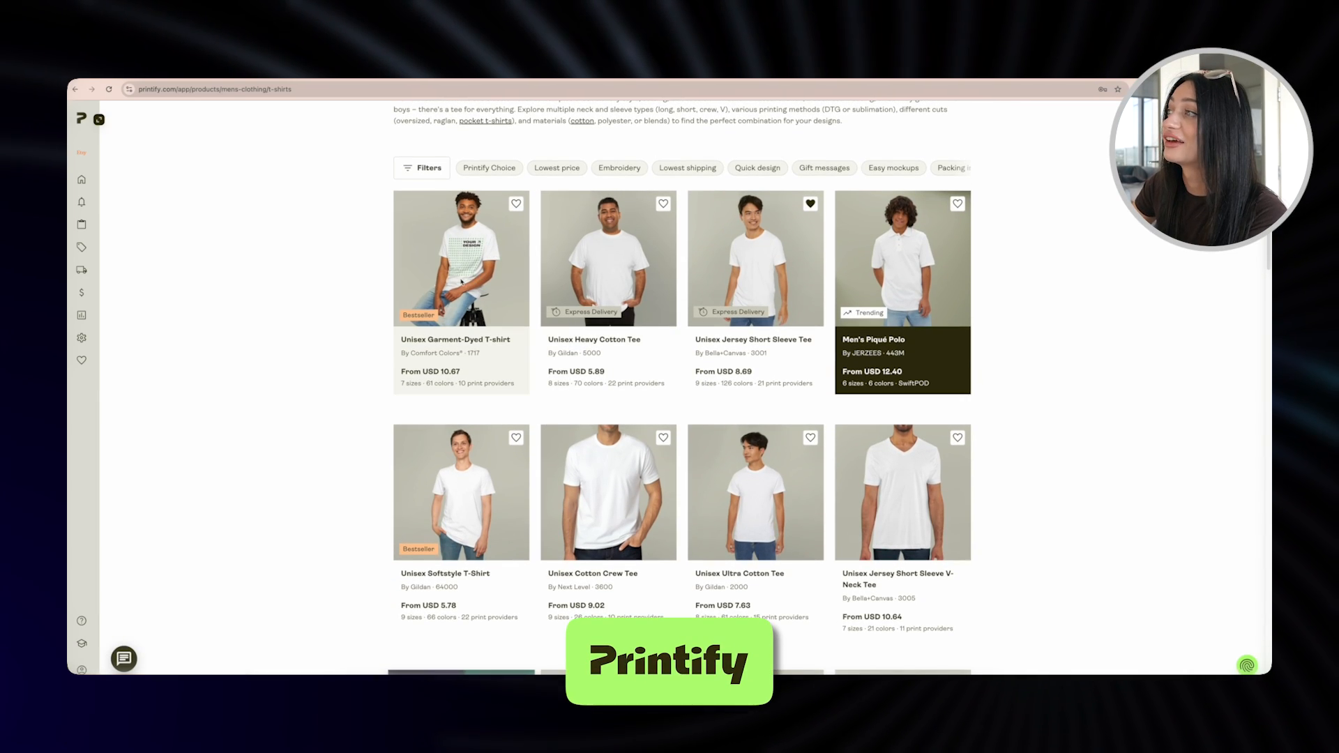
{"action": "left_click", "coordinate": [458, 290]}
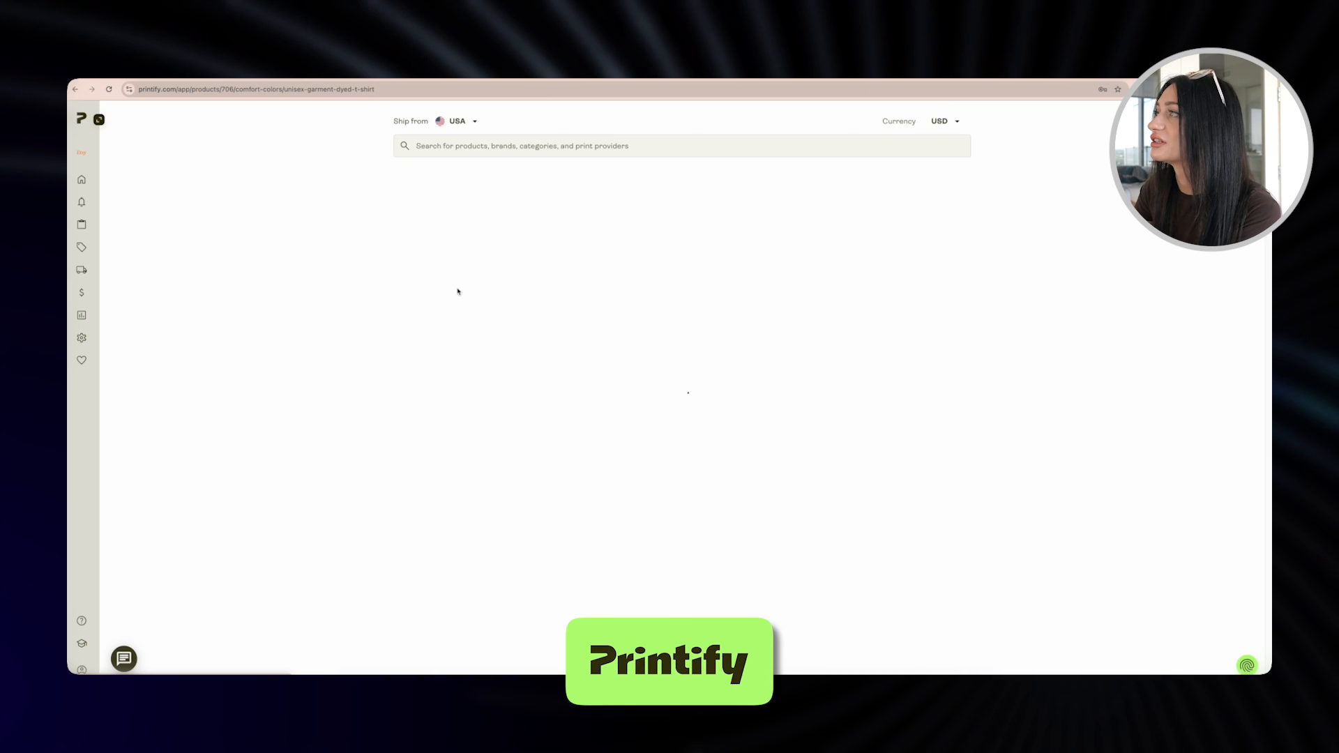
{"action": "left_click", "coordinate": [781, 533]}
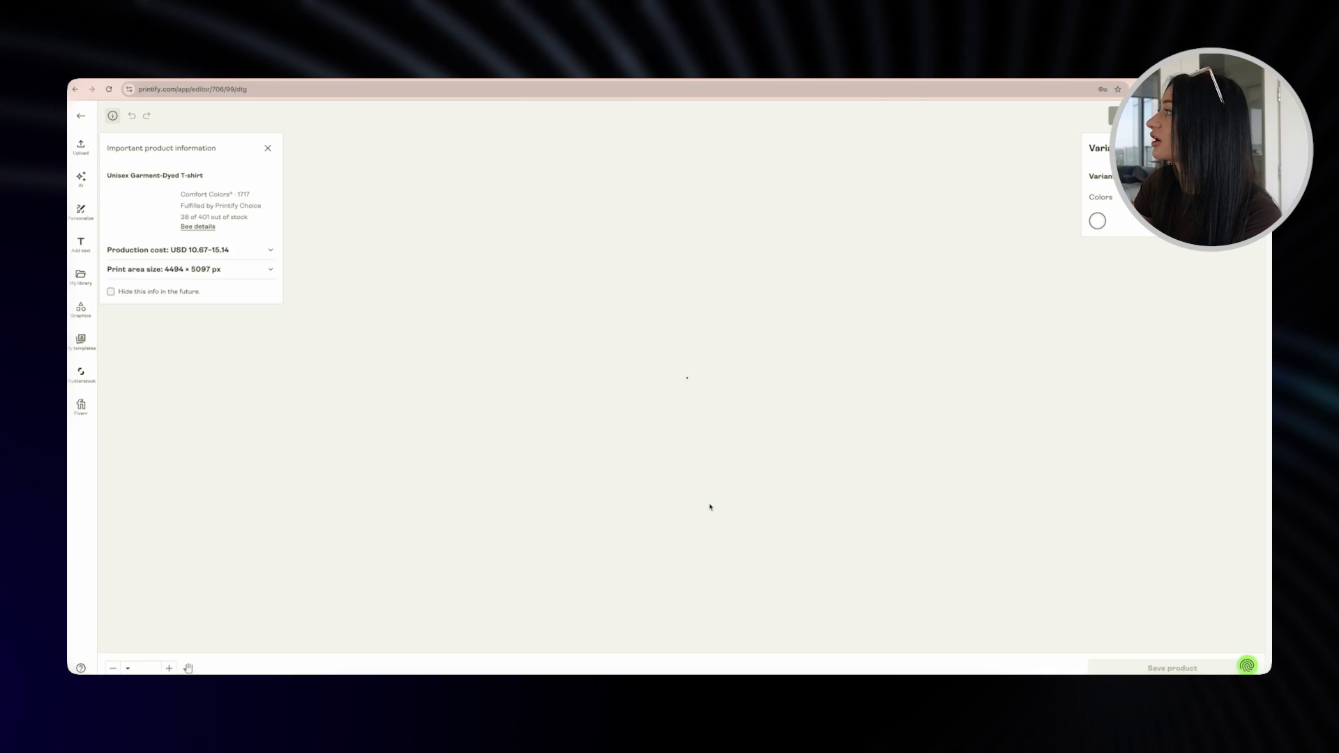
{"action": "left_click", "coordinate": [1220, 176]}
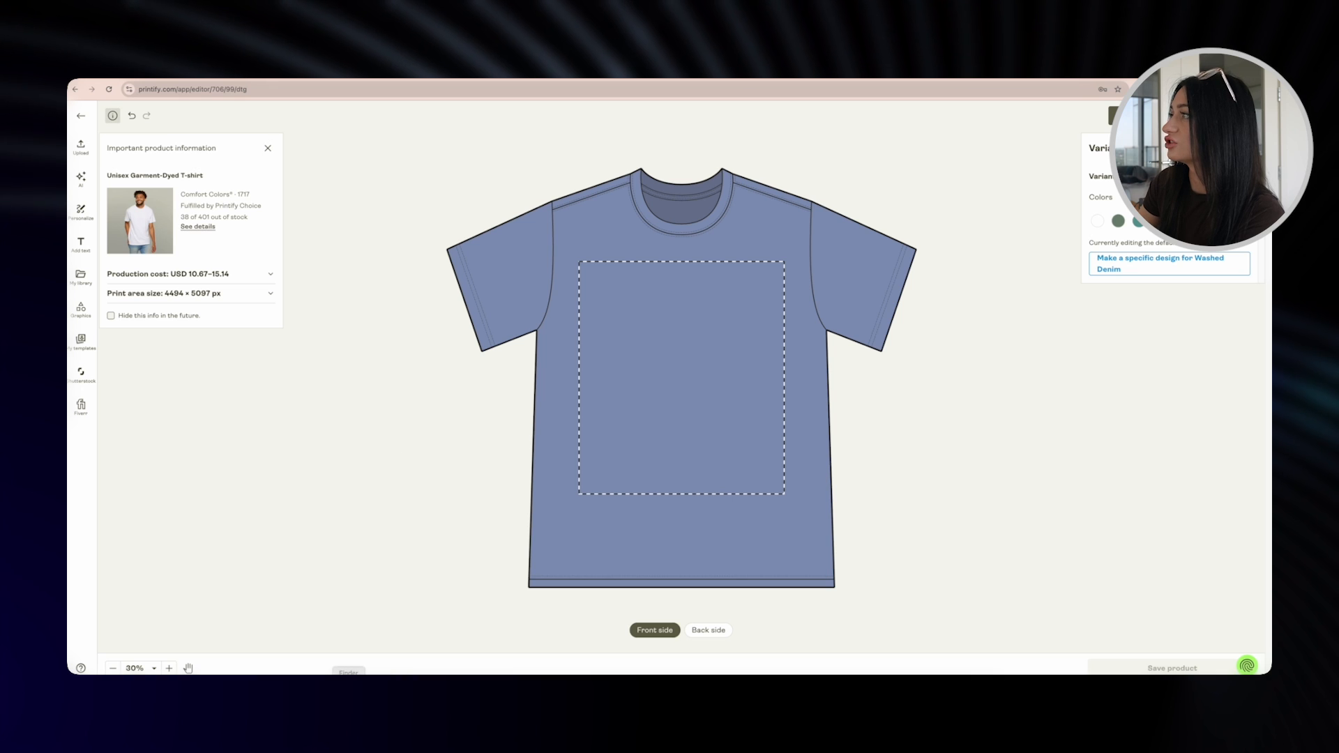
Step: Place 1.png from the pediatric nurse designs folder on the shirt's front and preview it on the Person 2 mockup
{"action": "left_click", "coordinate": [348, 673]}
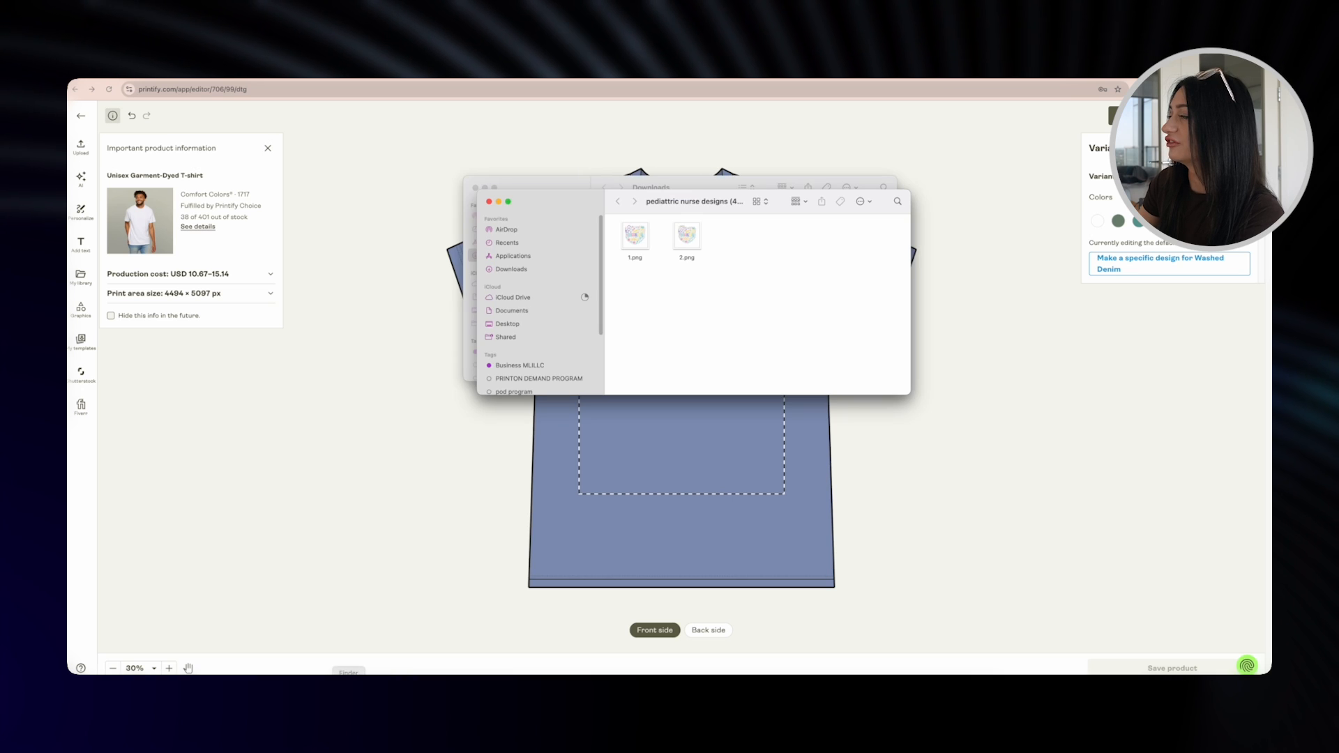
{"action": "left_click_drag", "start_coordinate": [631, 249], "coordinate": [760, 481]}
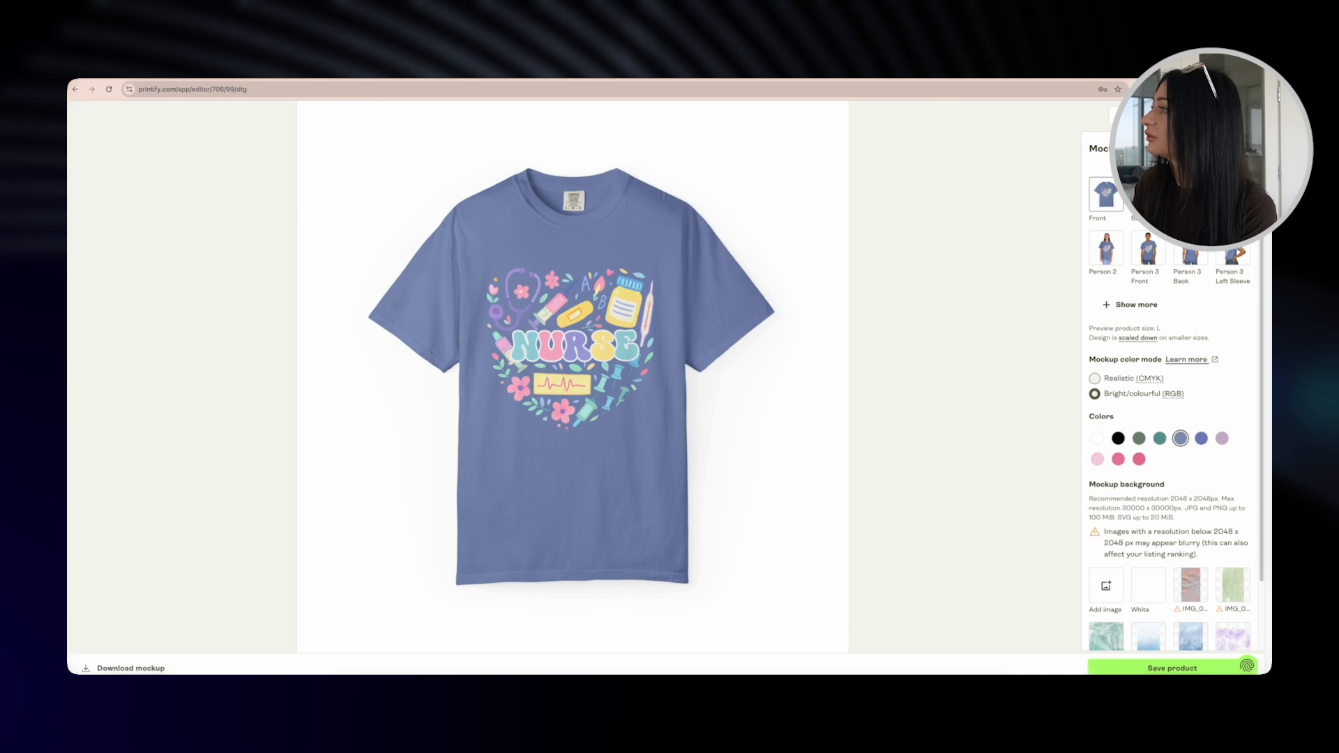
{"action": "left_click", "coordinate": [1103, 258]}
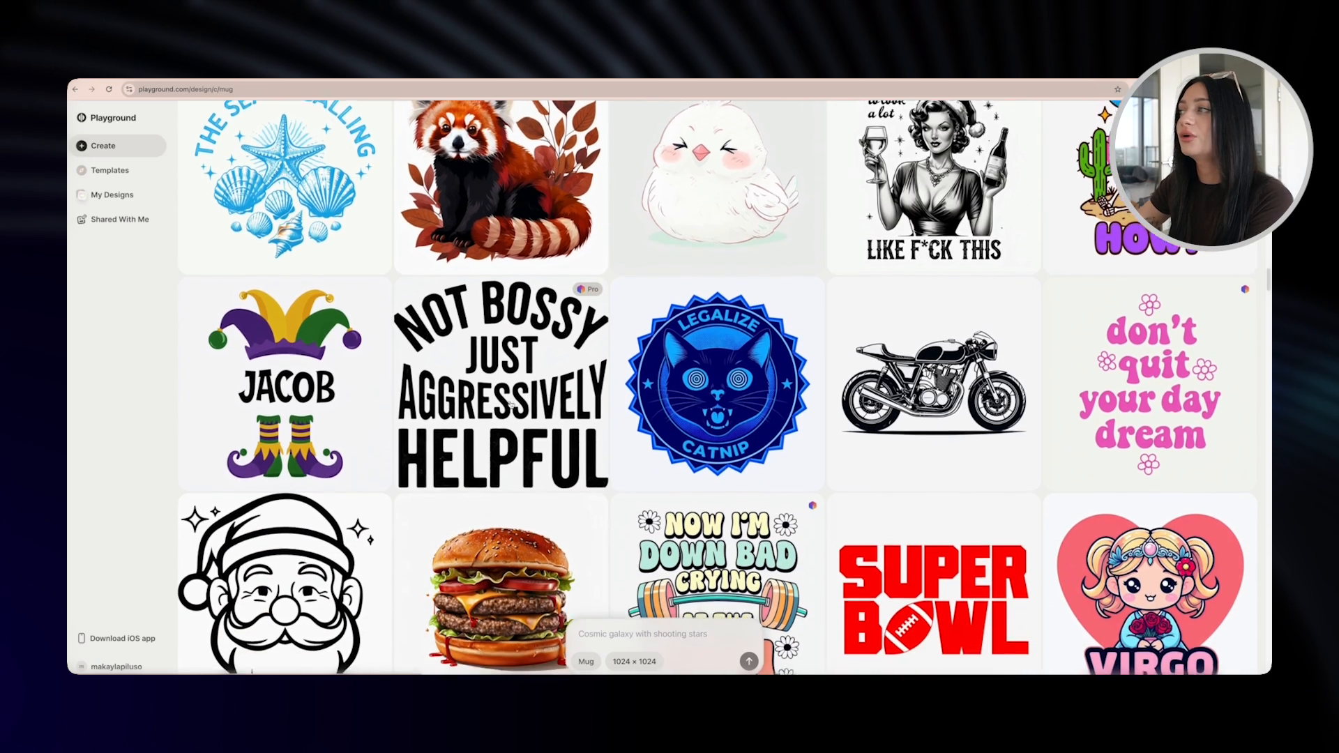
Step: In Playground, open the "Now I'm down bad crying at the gym" template, then its similar "You're my swolemate" template
{"action": "scroll", "coordinate": [511, 404], "scroll_direction": "down", "scroll_amount": 5}
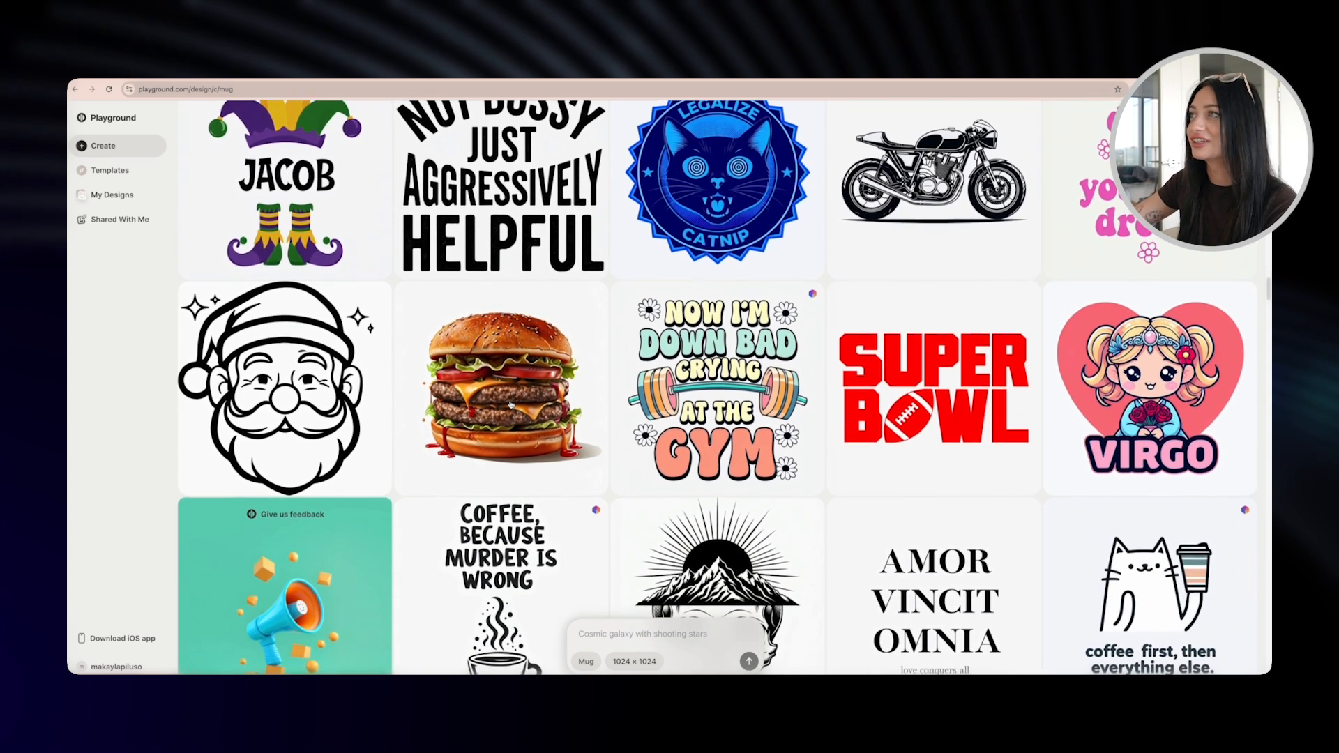
{"action": "left_click", "coordinate": [739, 372]}
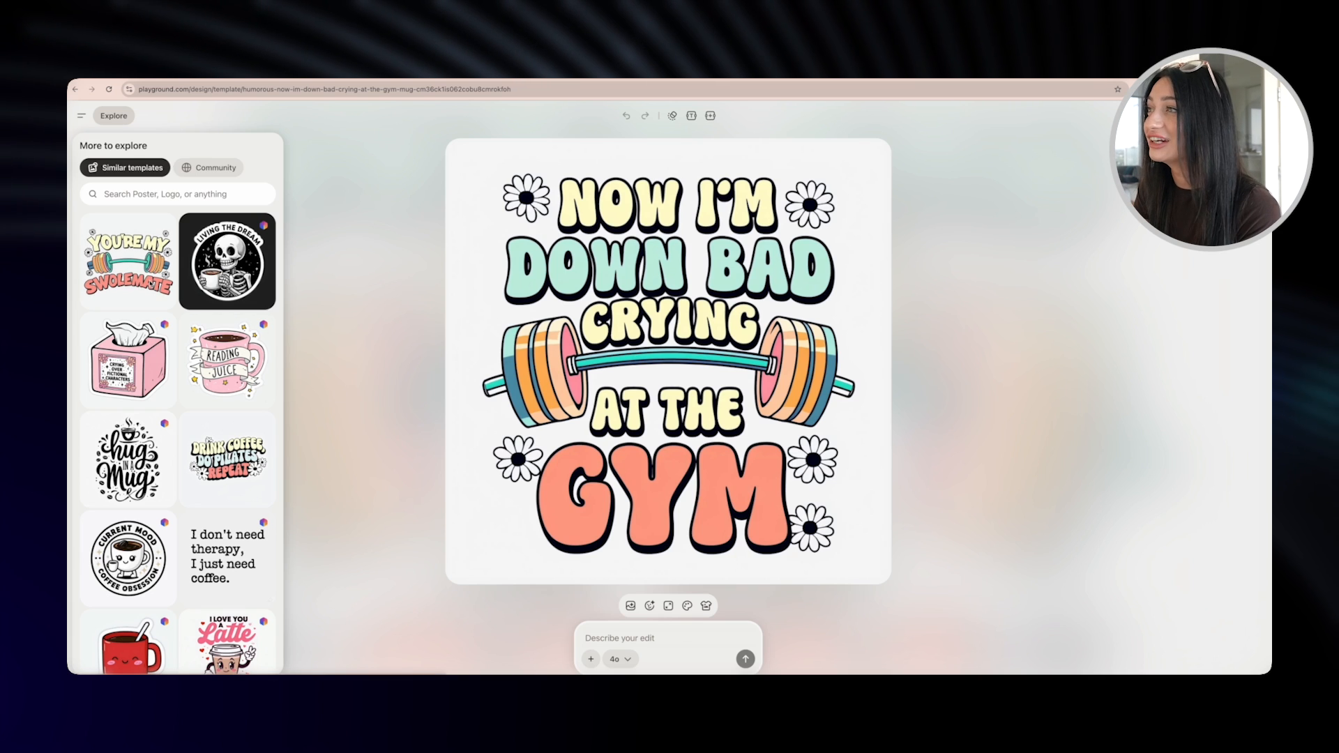
{"action": "left_click", "coordinate": [150, 280]}
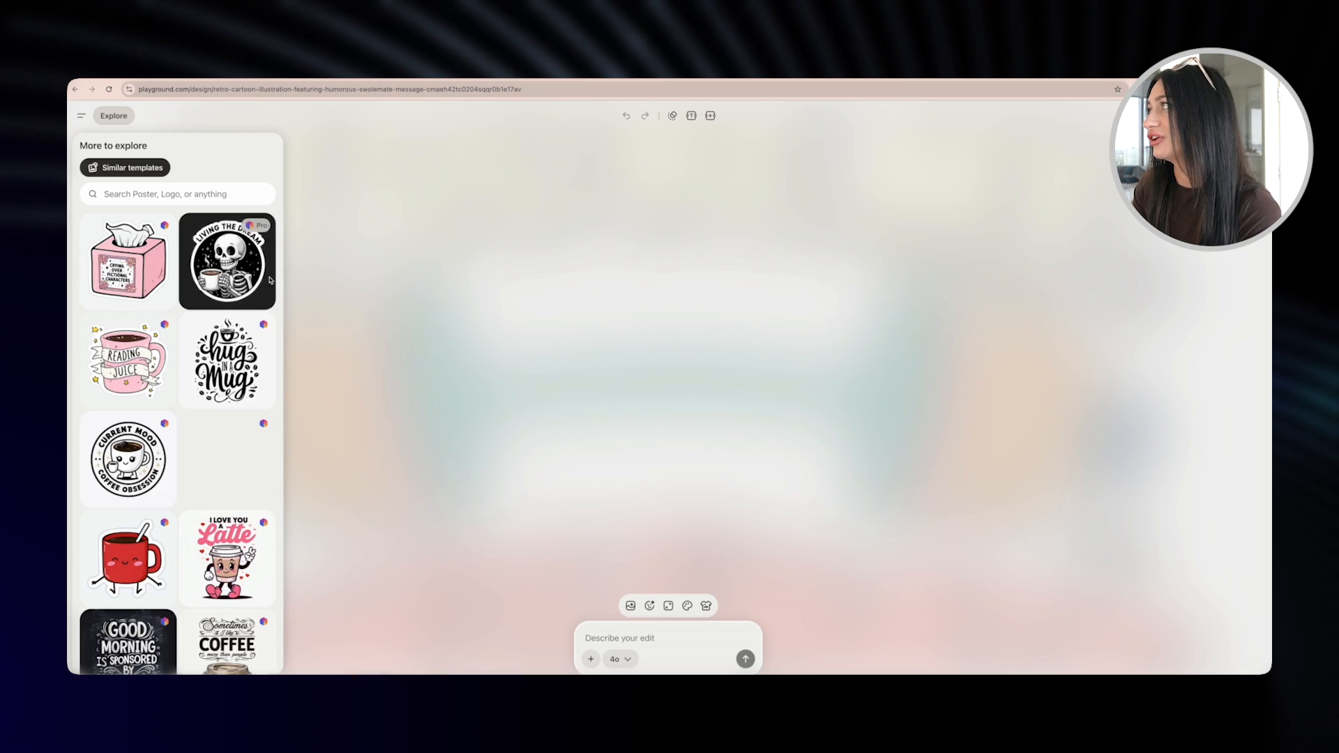
Step: Submit an edit prompt changing the template's text to "pediatric nurse" and switching out the barbell for cute dinosaurs
{"action": "left_click", "coordinate": [693, 635]}
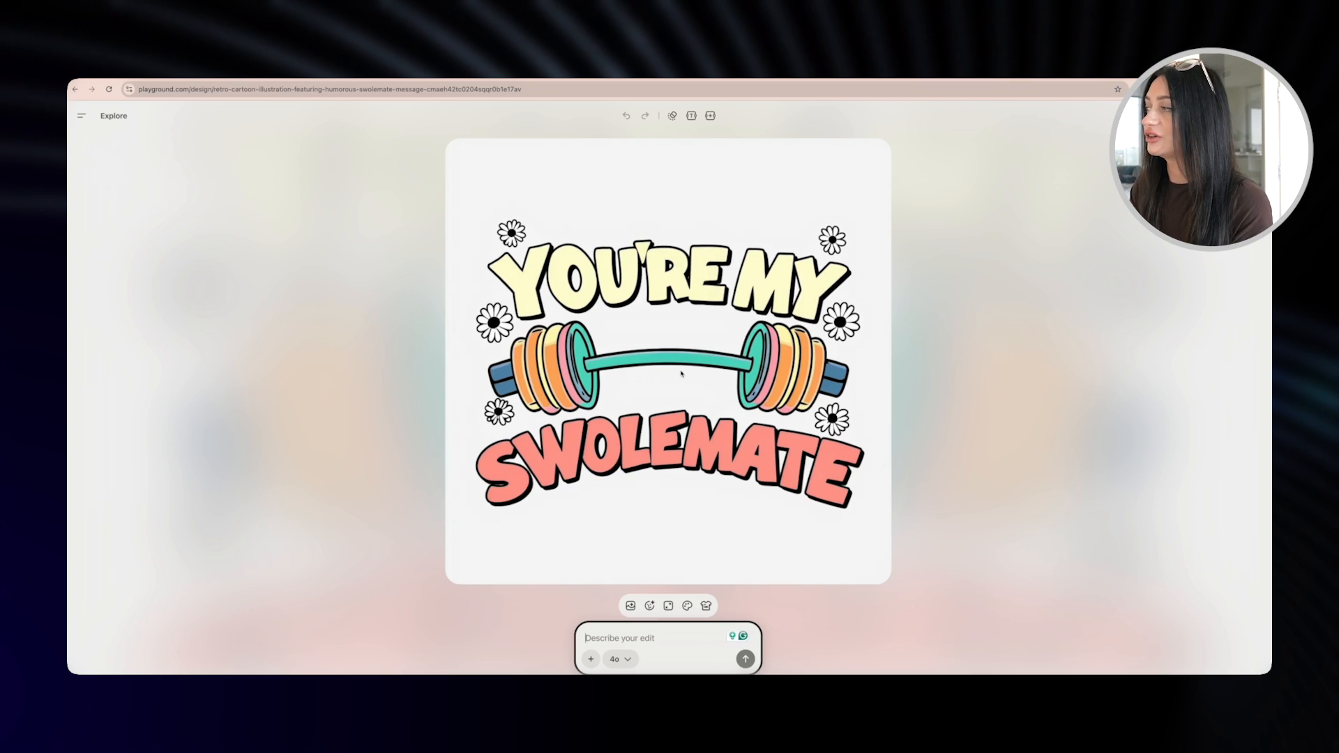
{"action": "type", "text": "change the text to \"pediatric nurse\" and"}
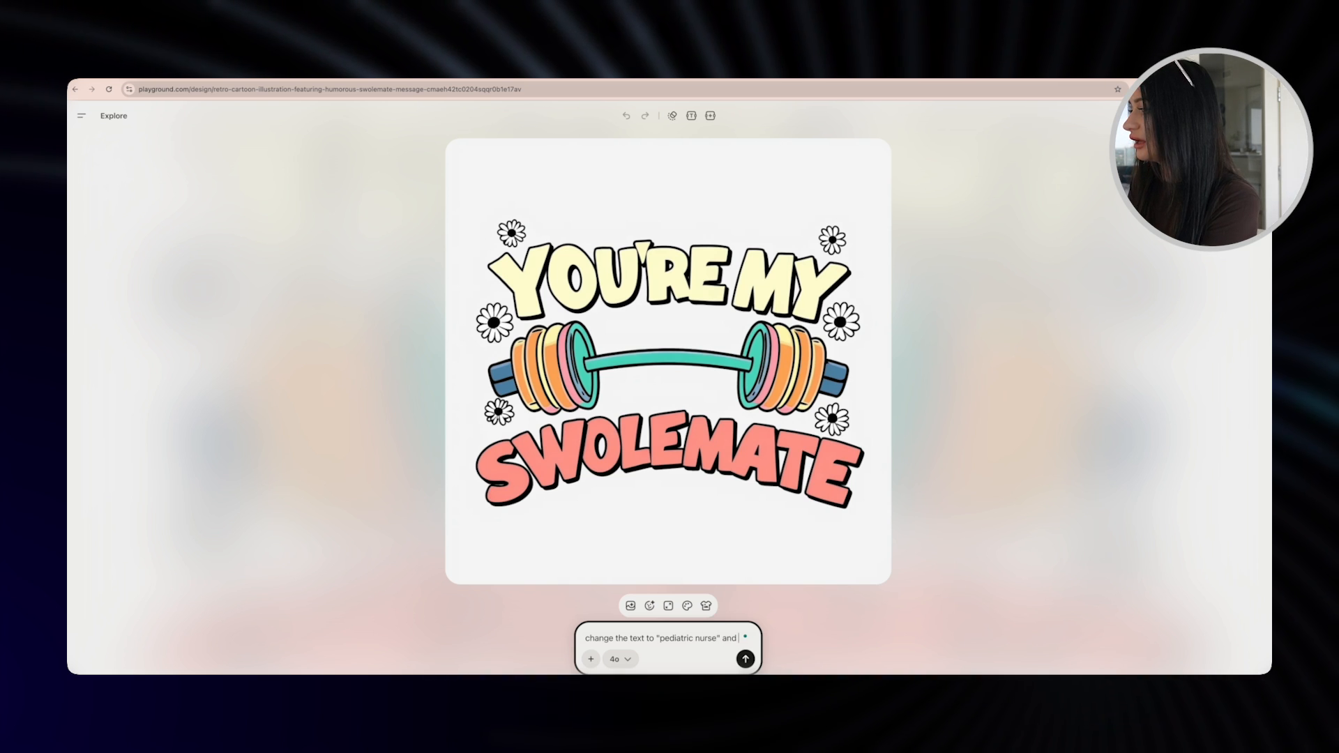
{"action": "type", "text": "remove the barb"}
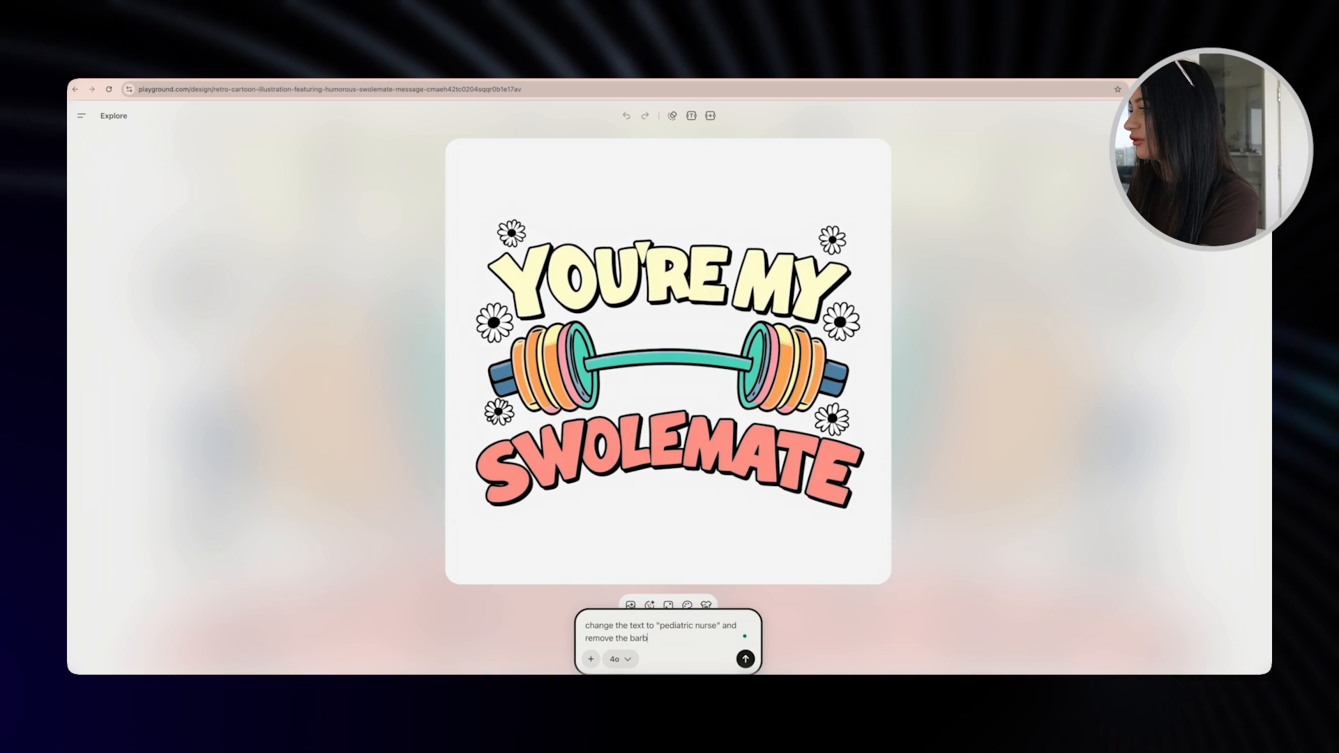
{"action": "type", "text": "ell and"}
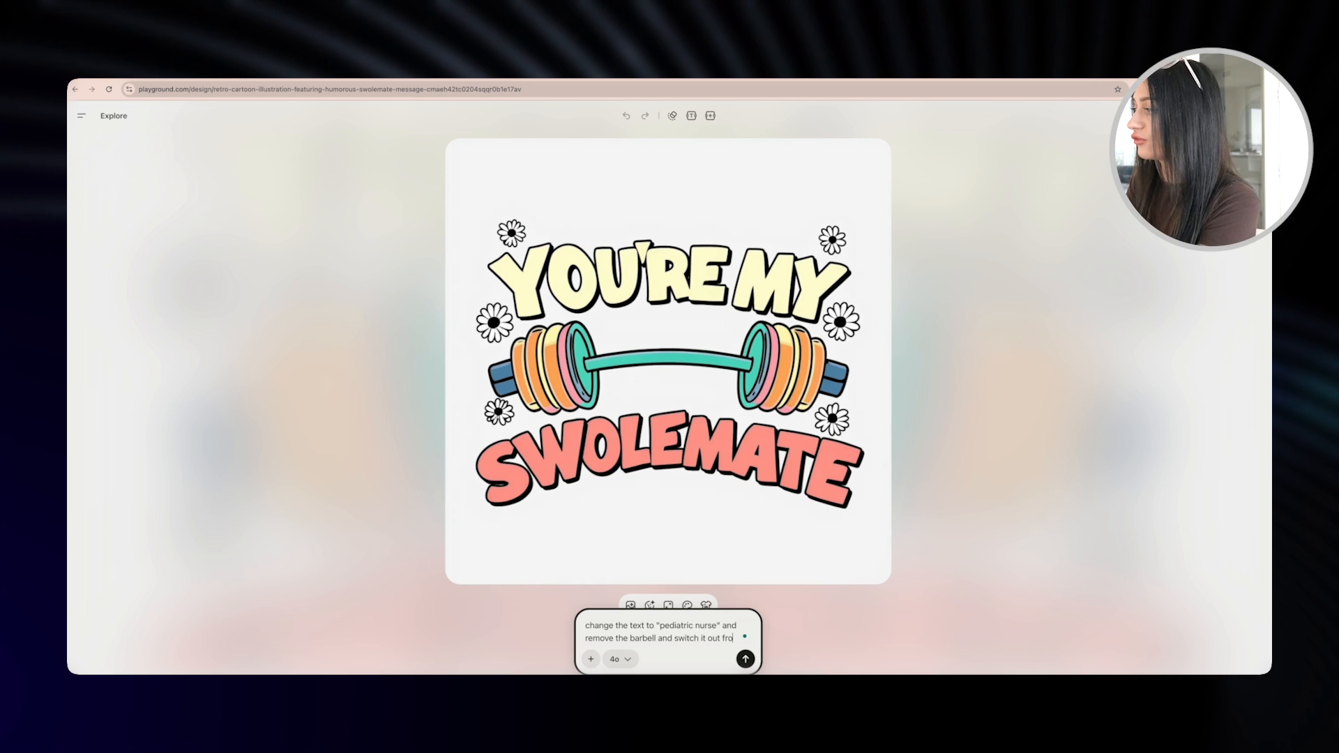
{"action": "type", "text": " switch it out for cu"}
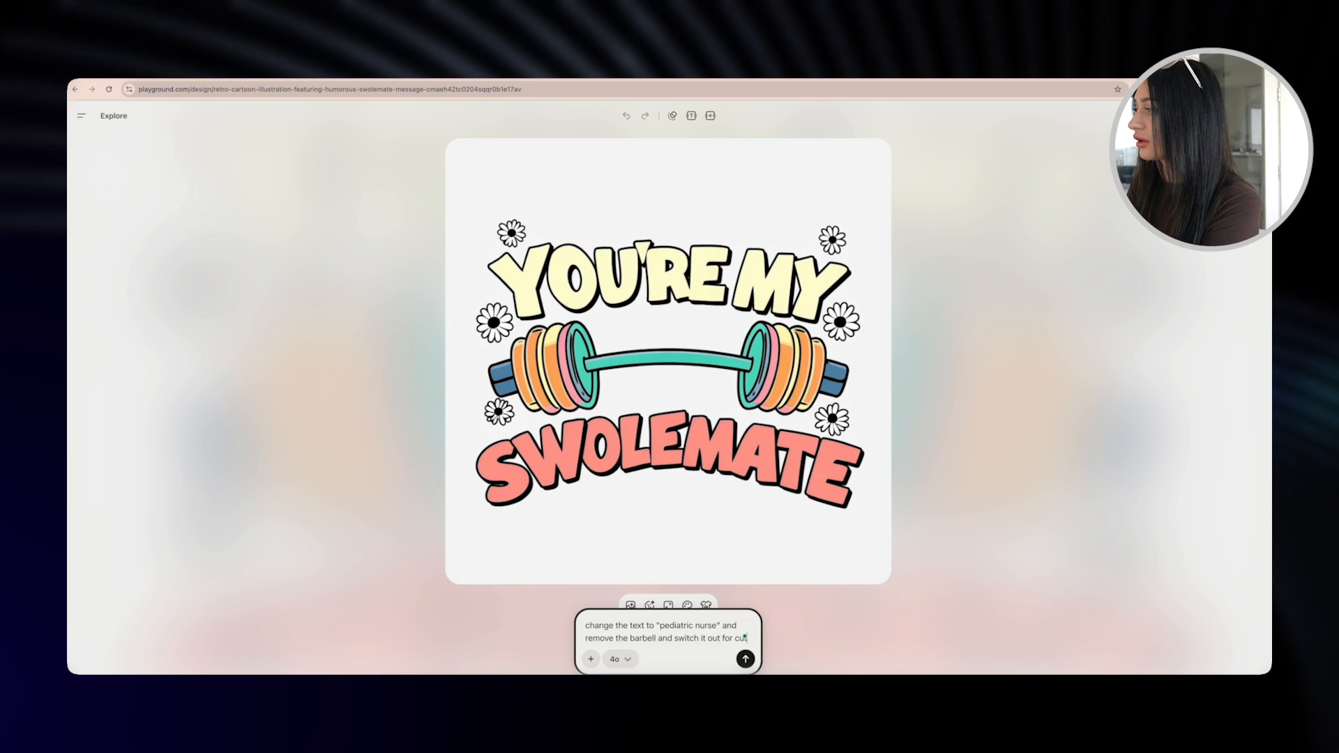
{"action": "type", "text": "te dinosaurs and a t"}
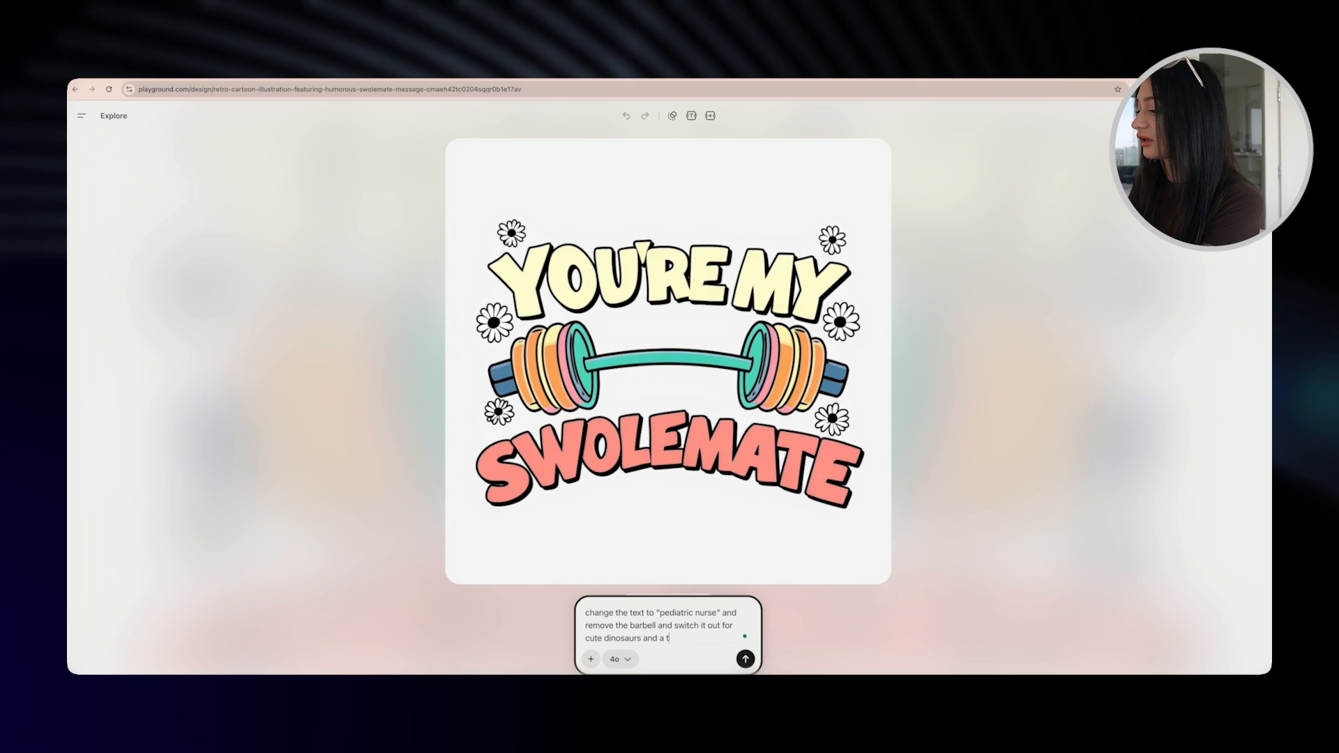
{"action": "key", "text": "Return"}
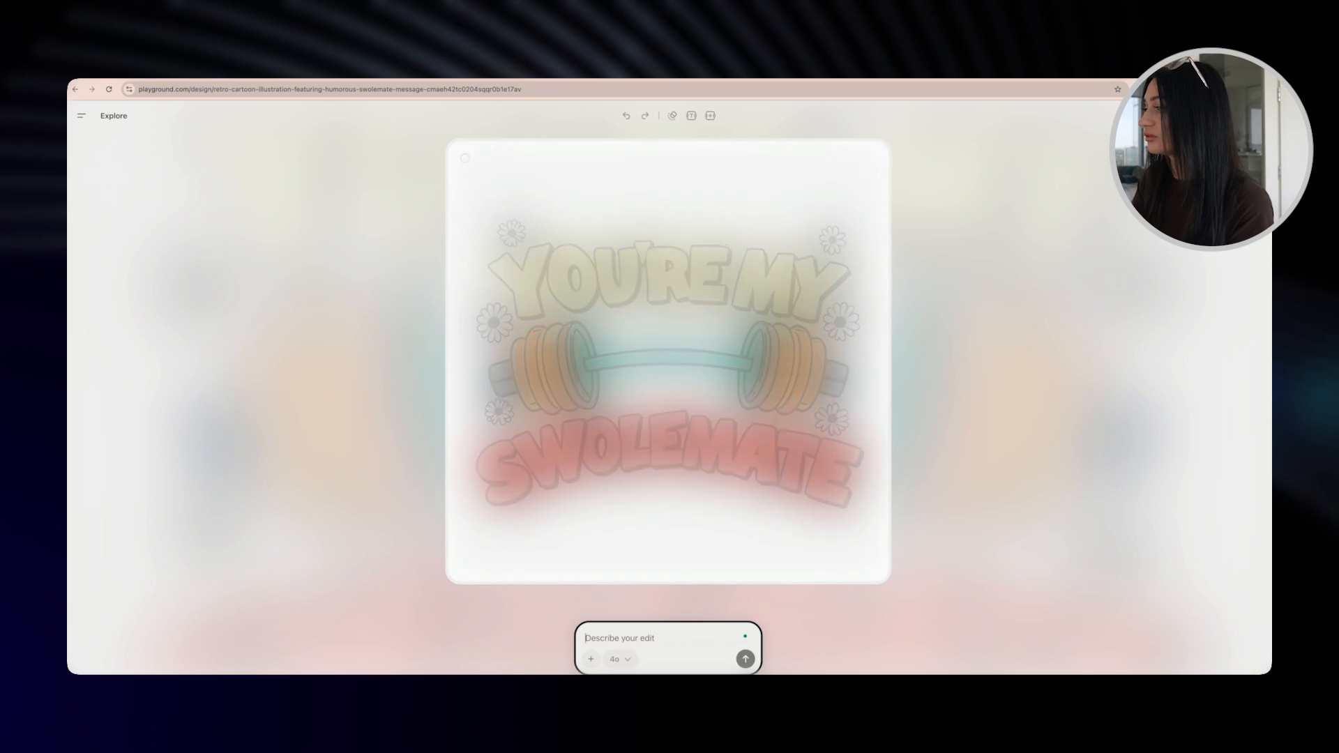